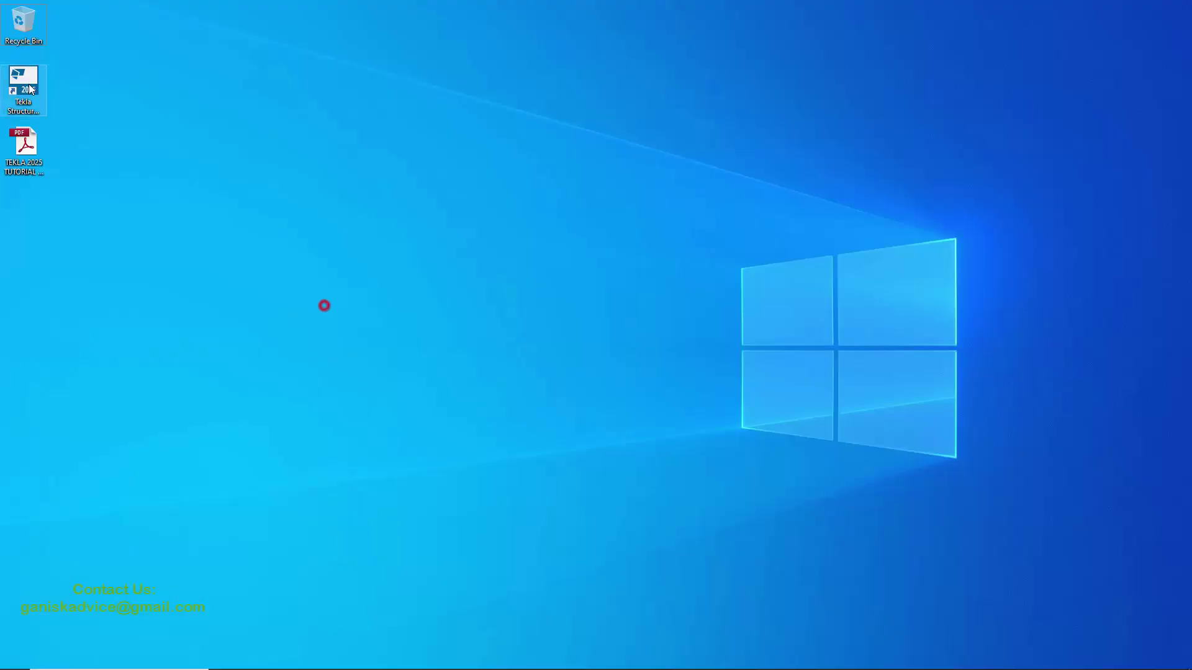
Step: Launch Tekla Structures 2025 with the India environment, Steel Detailer role and Educational configuration
{"action": "double_click", "coordinate": [25, 93]}
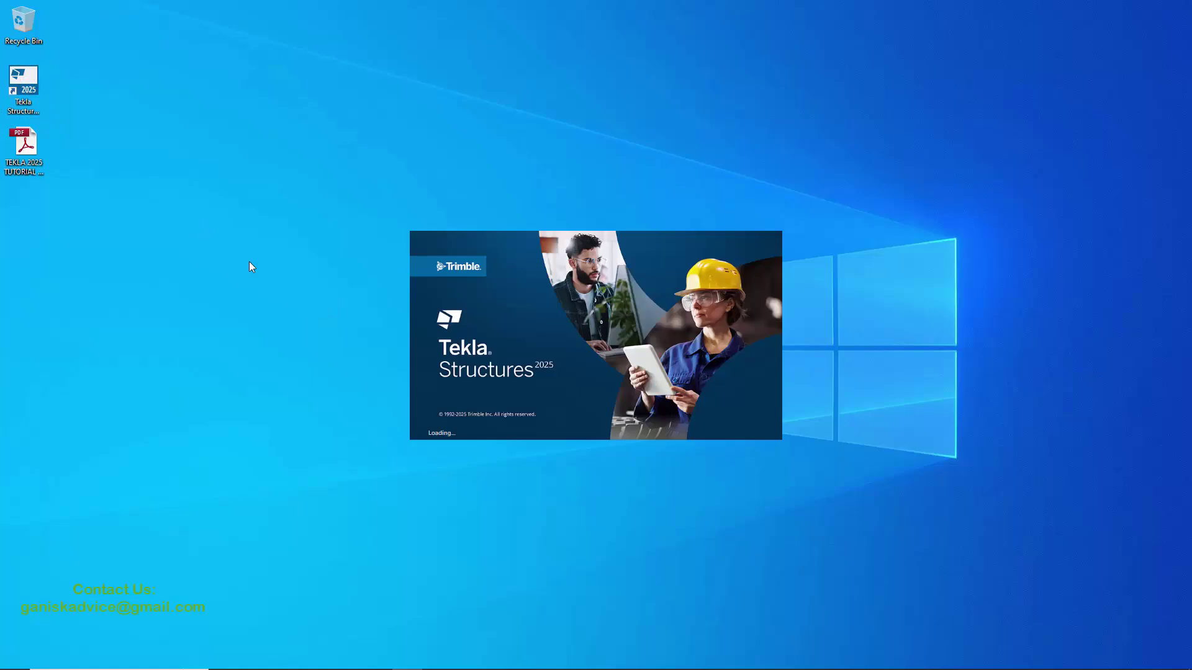
{"action": "left_click", "coordinate": [601, 293]}
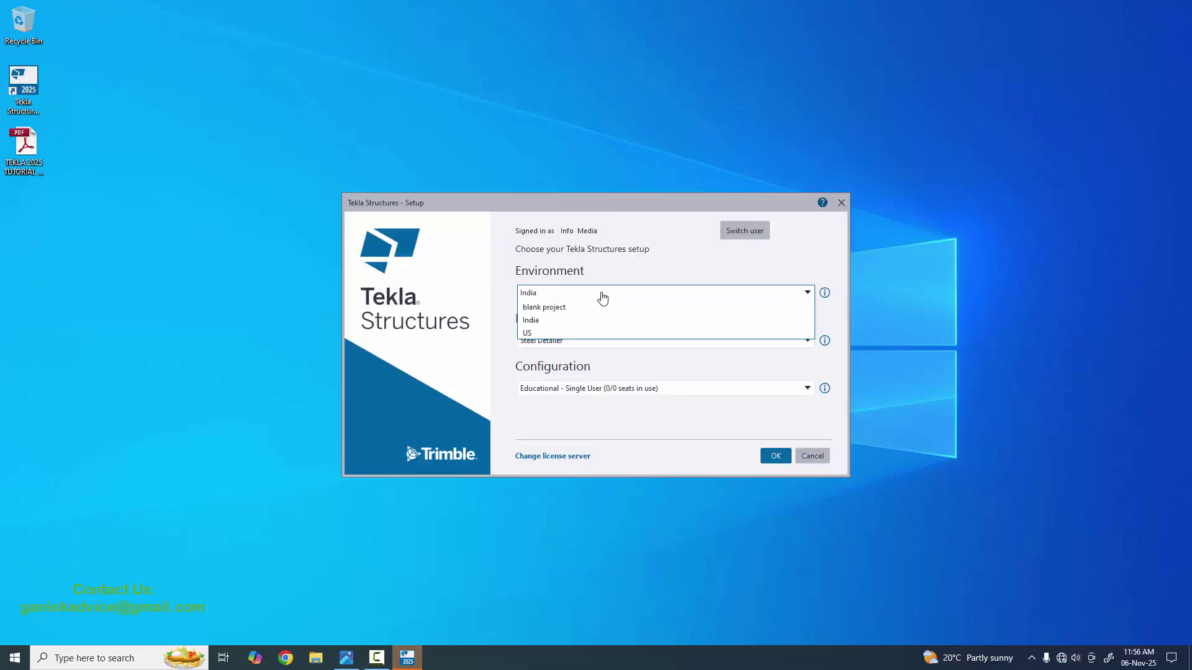
{"action": "left_click", "coordinate": [564, 320]}
{"action": "left_click", "coordinate": [586, 343]}
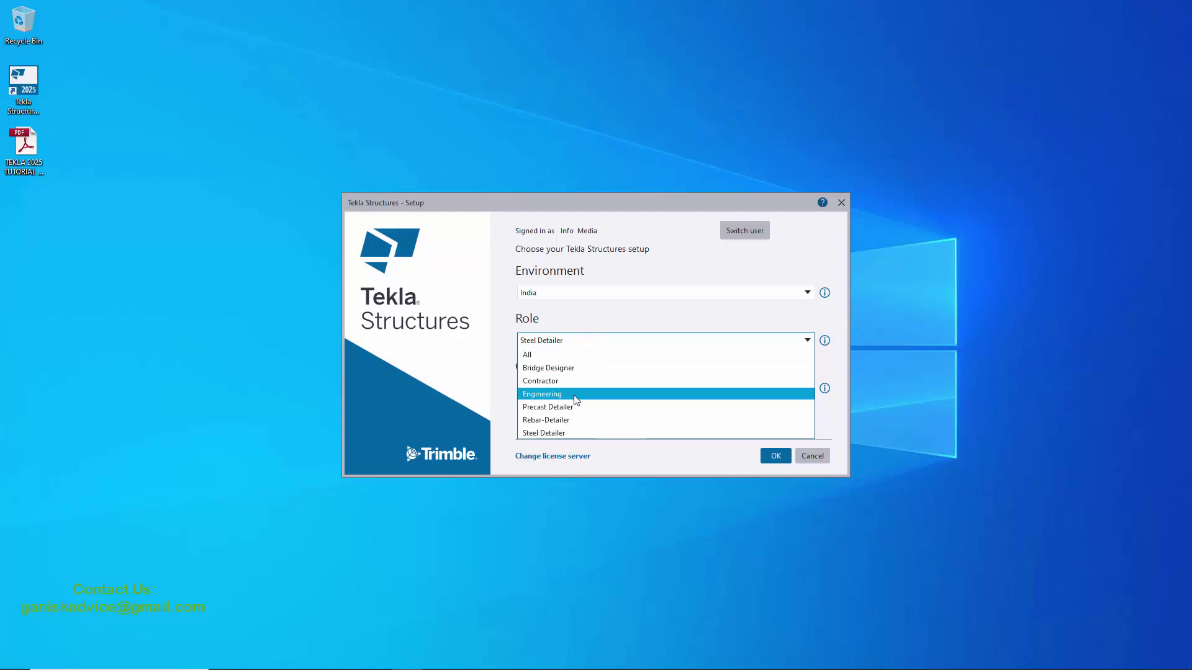
{"action": "left_click", "coordinate": [567, 432]}
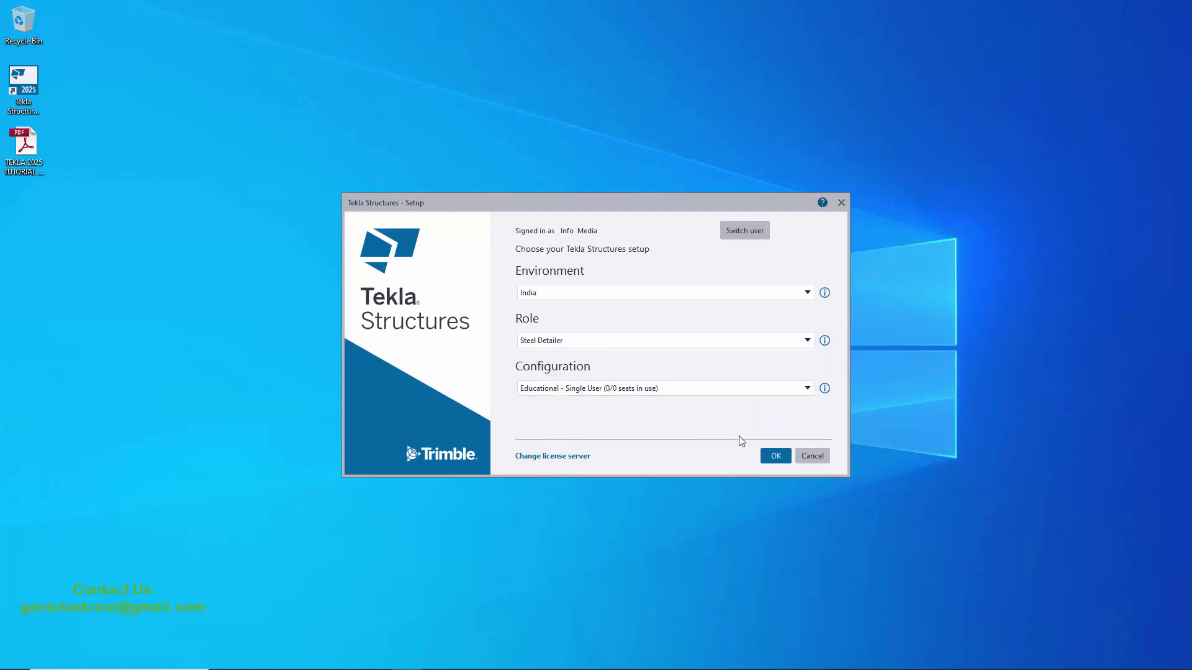
{"action": "left_click", "coordinate": [776, 455]}
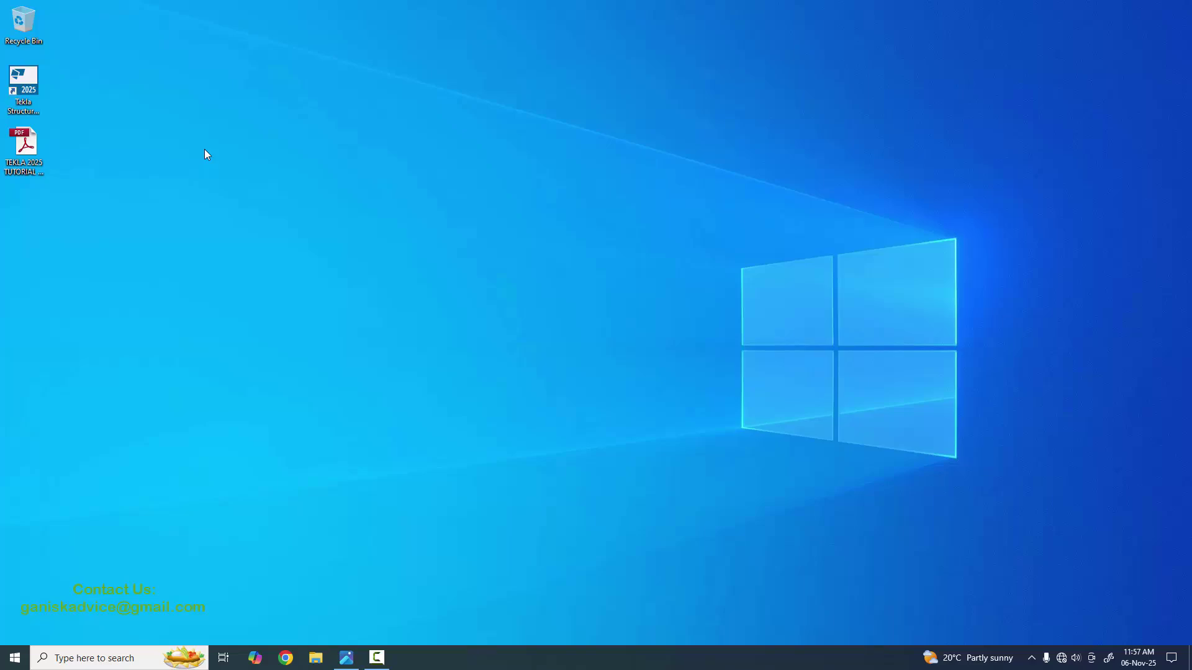
Step: Create a new blank model named 'Tekla 2025 Tutorial 2'
{"action": "double_click", "coordinate": [38, 91]}
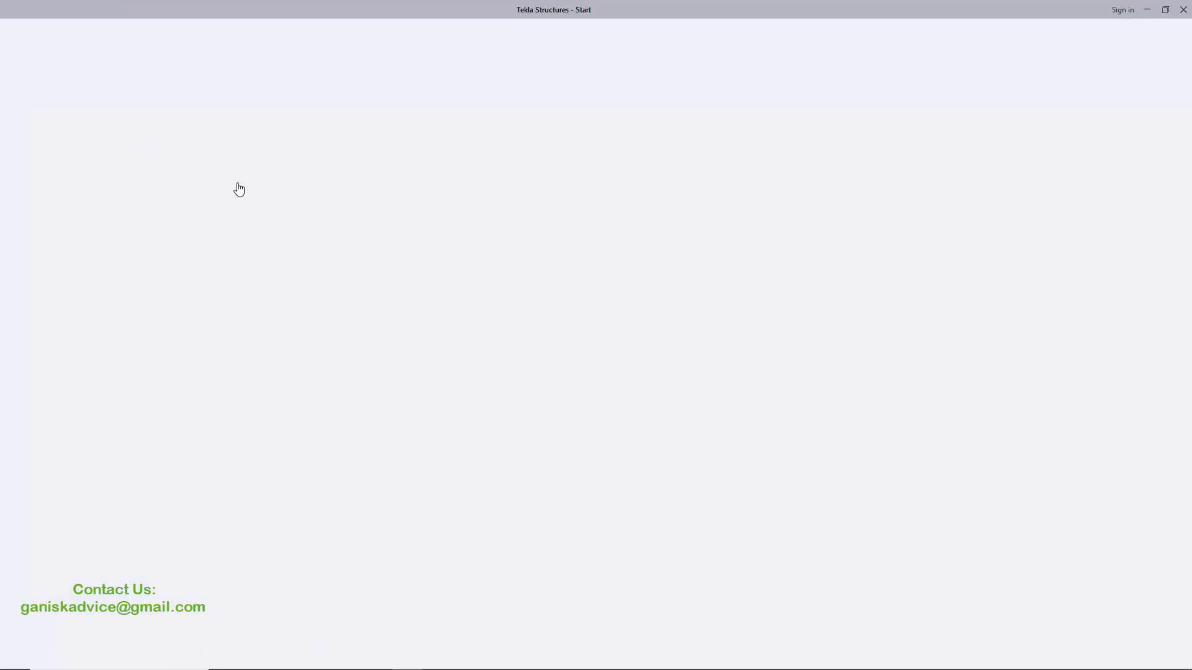
{"action": "left_click", "coordinate": [357, 121]}
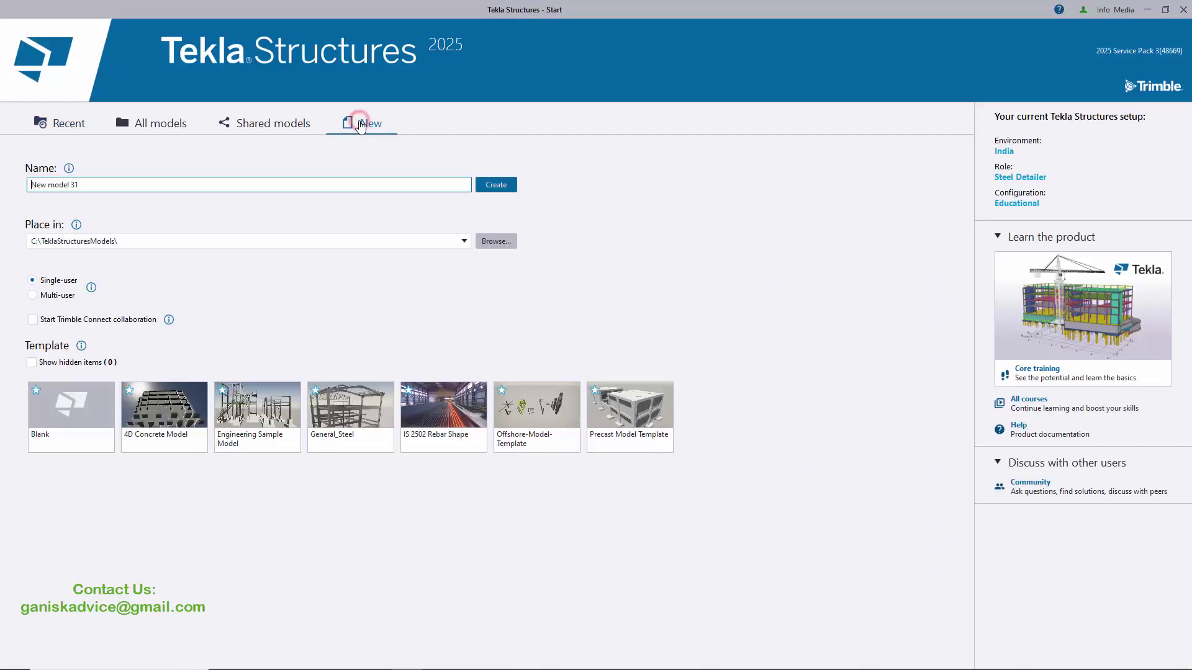
{"action": "triple_click", "coordinate": [194, 184]}
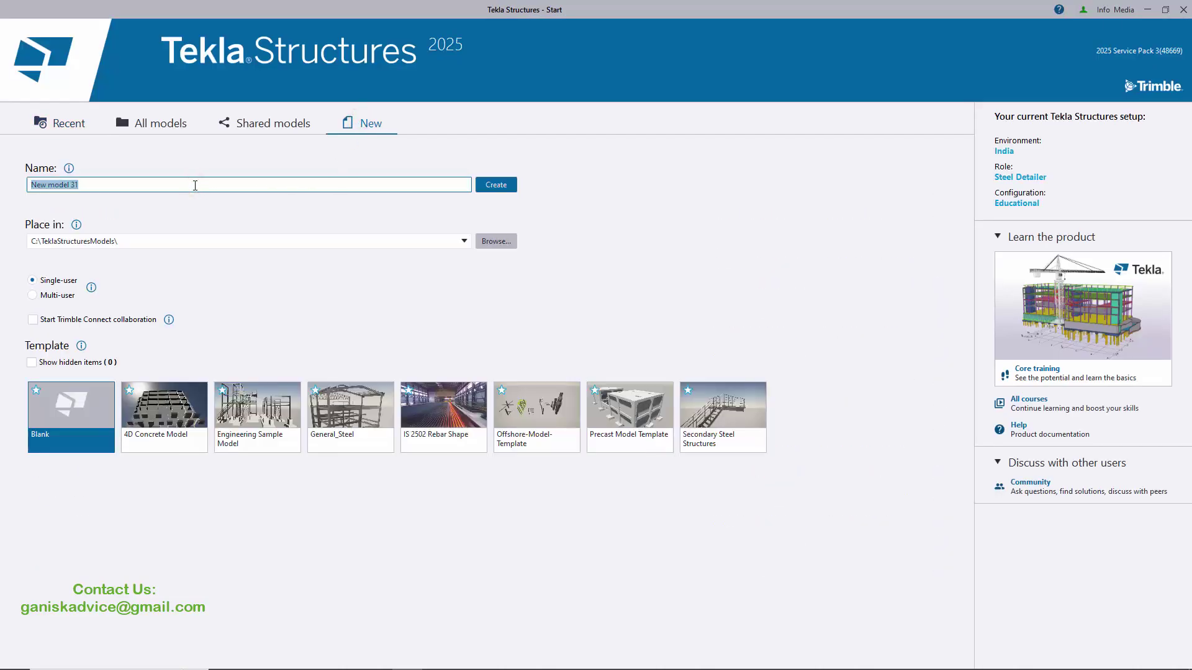
{"action": "type", "text": "Tekla 2025 Tutorial 2"}
{"action": "left_click", "coordinate": [495, 185]}
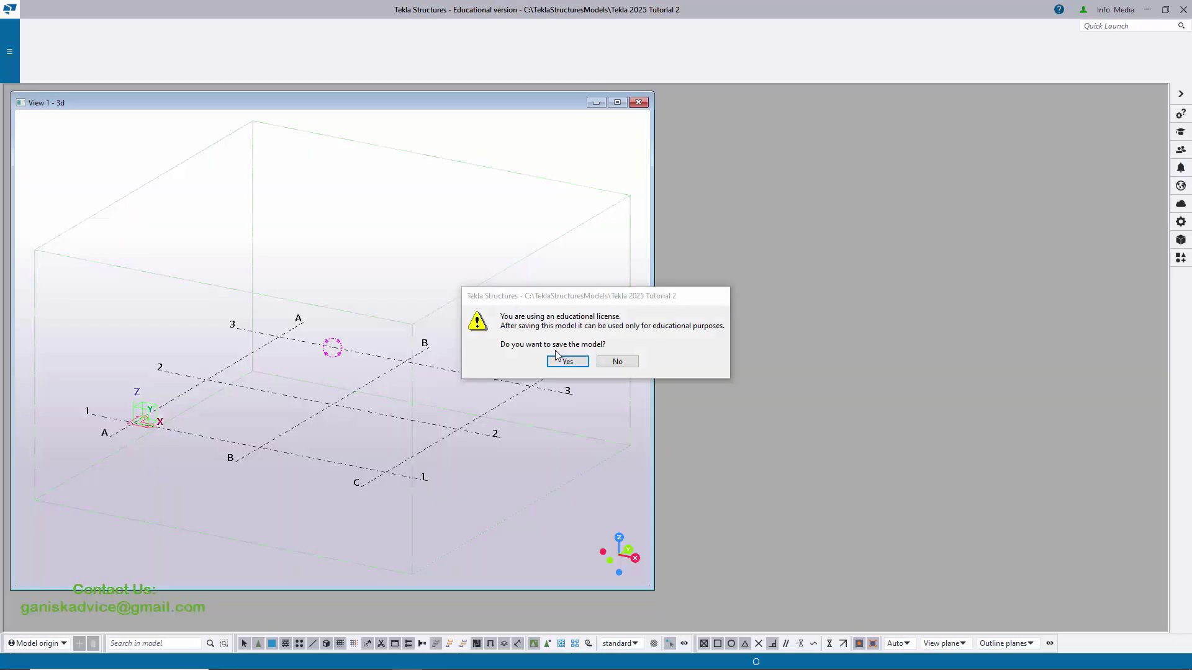
Step: Save the new model, look around the 3D grid, then minimize Tekla
{"action": "left_click", "coordinate": [561, 360]}
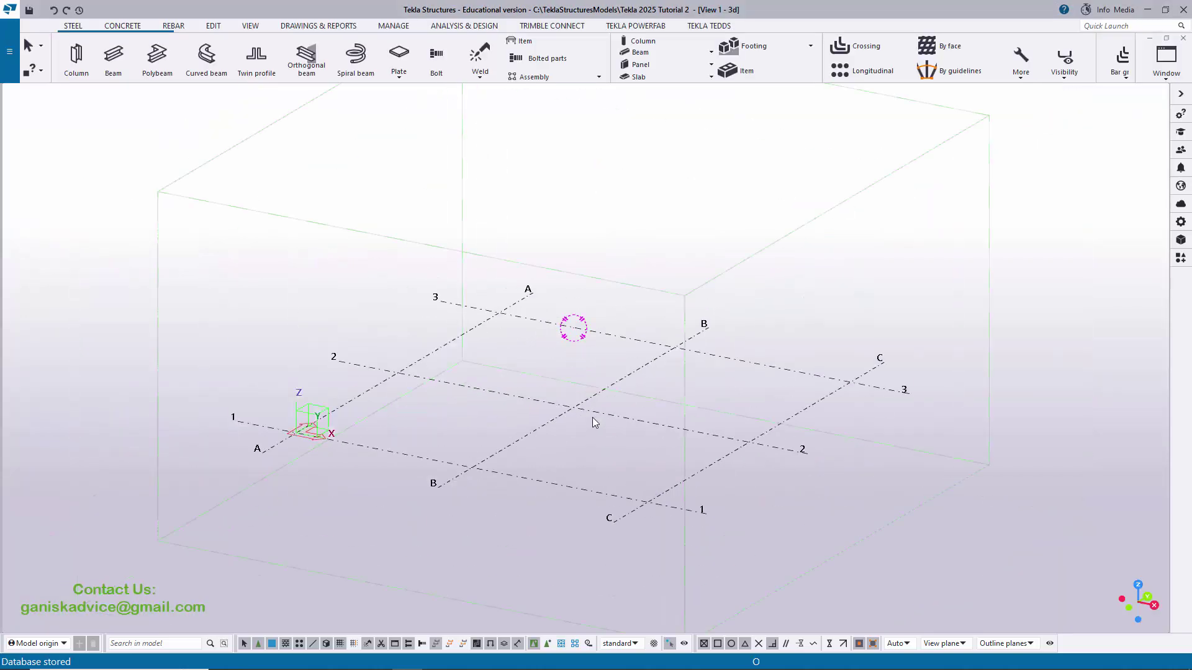
{"action": "scroll", "coordinate": [592, 417], "scroll_direction": "up", "scroll_amount": 4}
{"action": "scroll", "coordinate": [451, 405], "scroll_direction": "down", "scroll_amount": 3}
{"action": "mouse_move", "coordinate": [403, 407]}
{"action": "middle_mouse_down", "text": "ctrl"}
{"action": "mouse_move", "coordinate": [486, 408]}
{"action": "mouse_move", "coordinate": [388, 409]}
{"action": "middle_mouse_up", "text": "ctrl"}
{"action": "scroll", "coordinate": [413, 403], "scroll_direction": "down", "scroll_amount": 2}
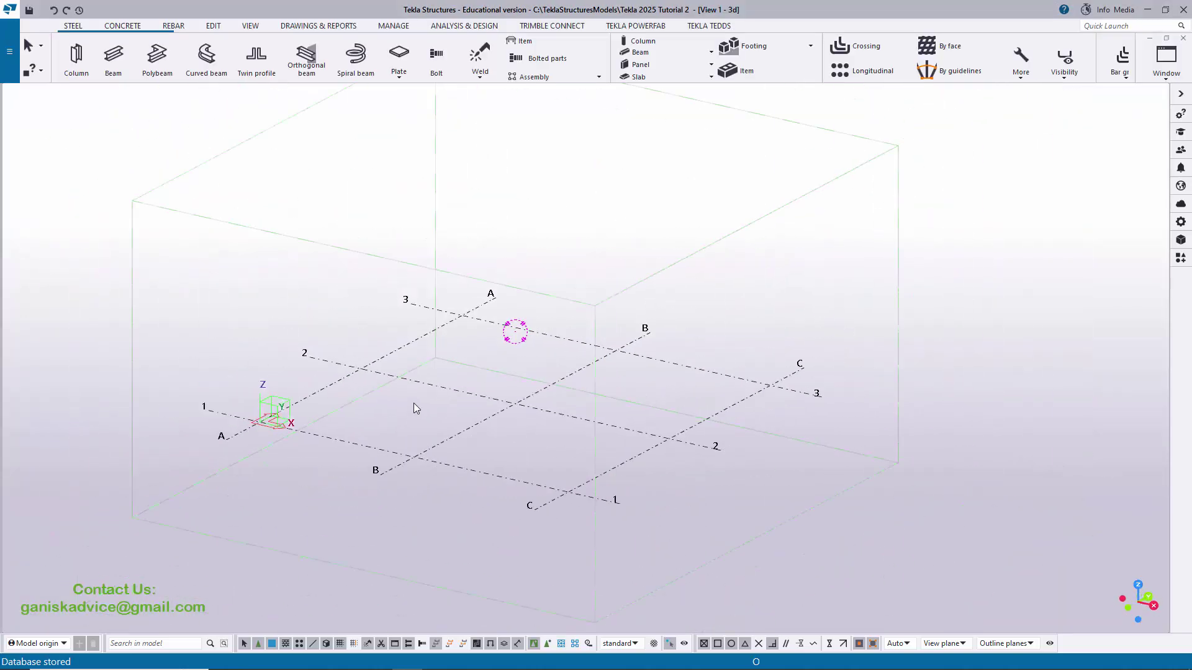
{"action": "scroll", "coordinate": [413, 407], "scroll_direction": "down", "scroll_amount": 3}
{"action": "scroll", "coordinate": [544, 435], "scroll_direction": "up", "scroll_amount": 8}
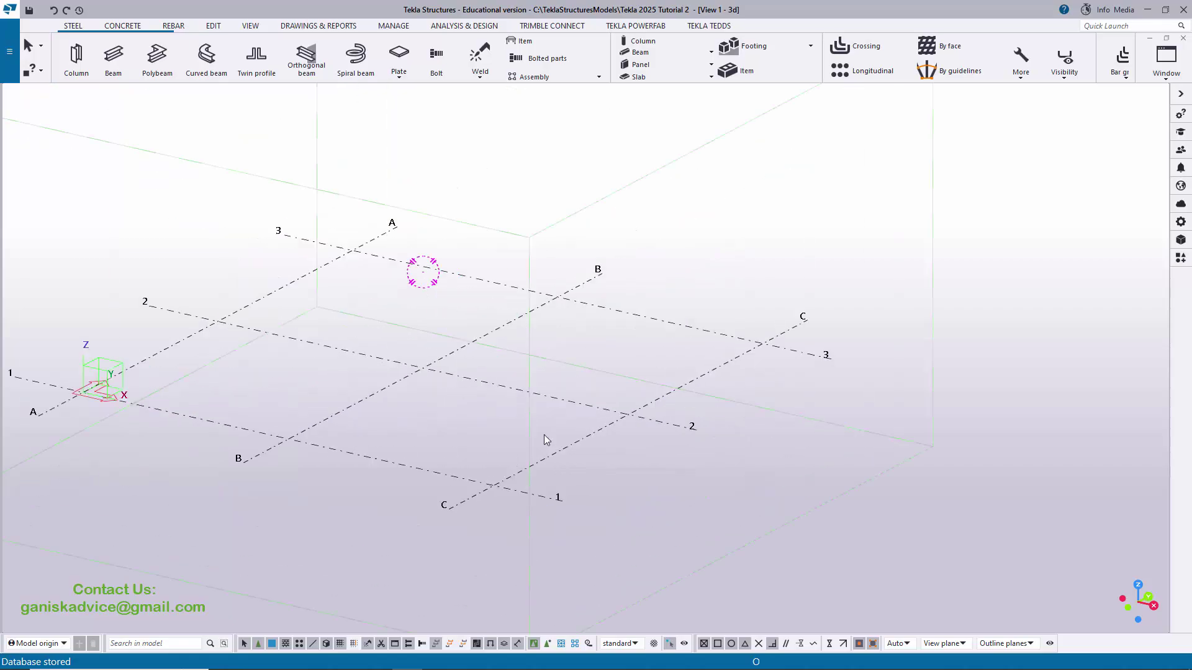
{"action": "middle_click_drag", "start_coordinate": [544, 436], "coordinate": [633, 461]}
{"action": "left_click", "coordinate": [1147, 4]}
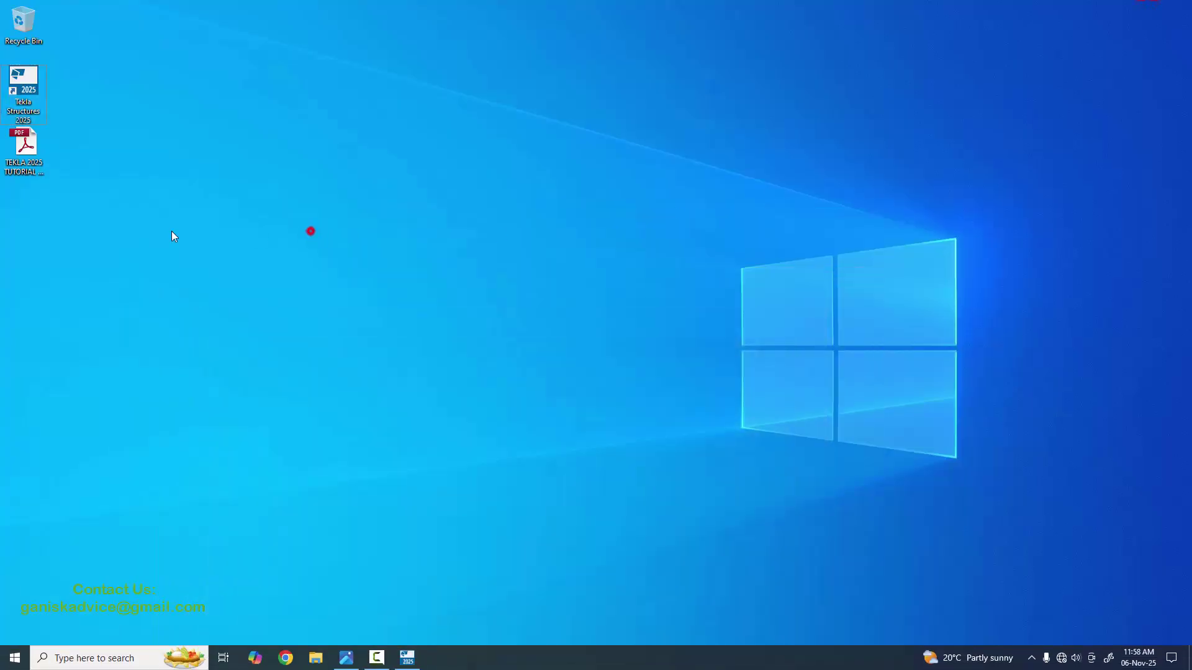
Step: Open the 'TEKLA 2025 TUTORIAL 2 COLUMN WITH EXAMPLE' PDF and fit one full page in view
{"action": "left_click", "coordinate": [25, 160]}
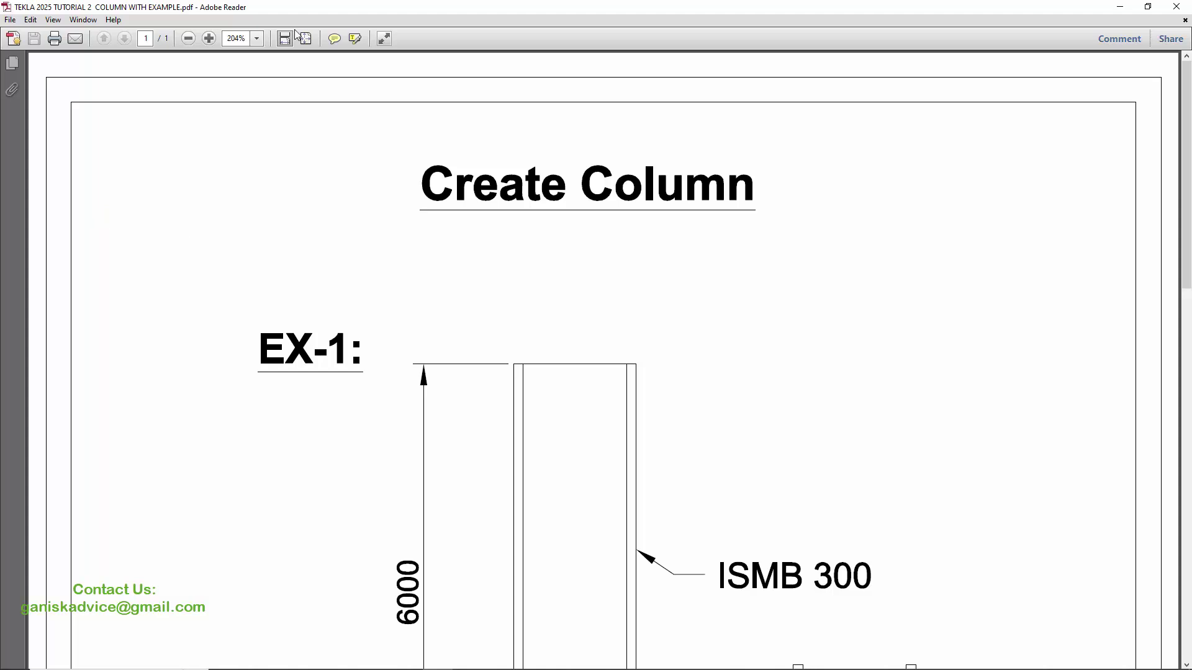
{"action": "left_click", "coordinate": [304, 37]}
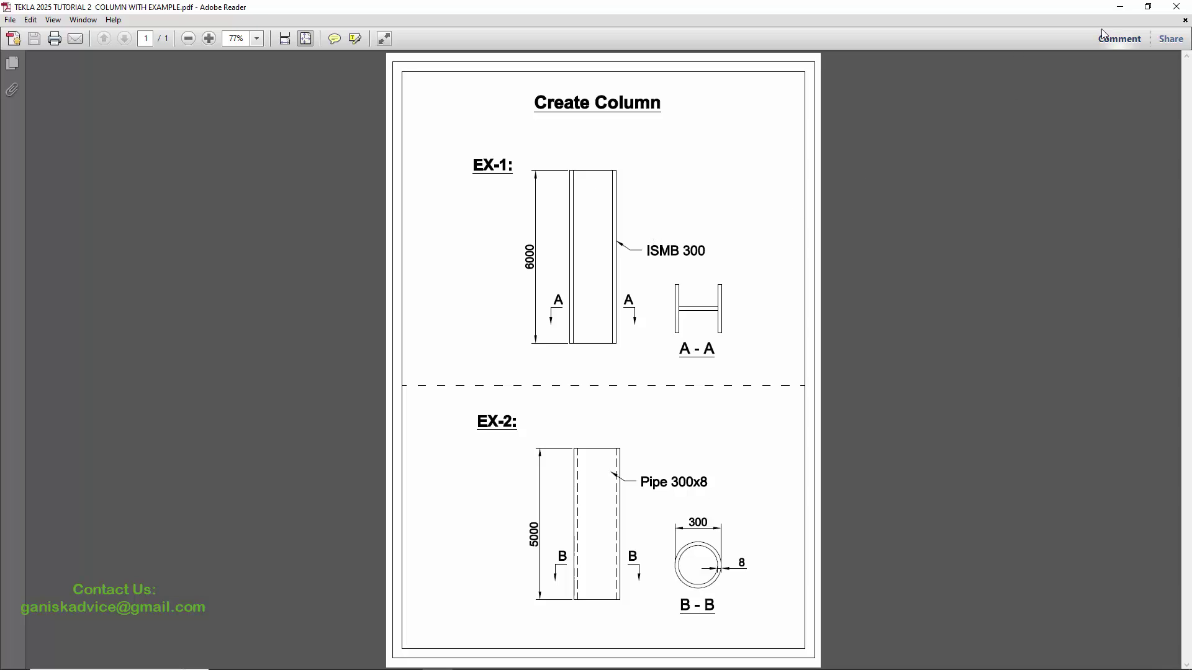
Step: Minimize the reference PDF and bring the Tekla model back to the front
{"action": "left_click", "coordinate": [1124, 6]}
{"action": "left_click", "coordinate": [407, 657]}
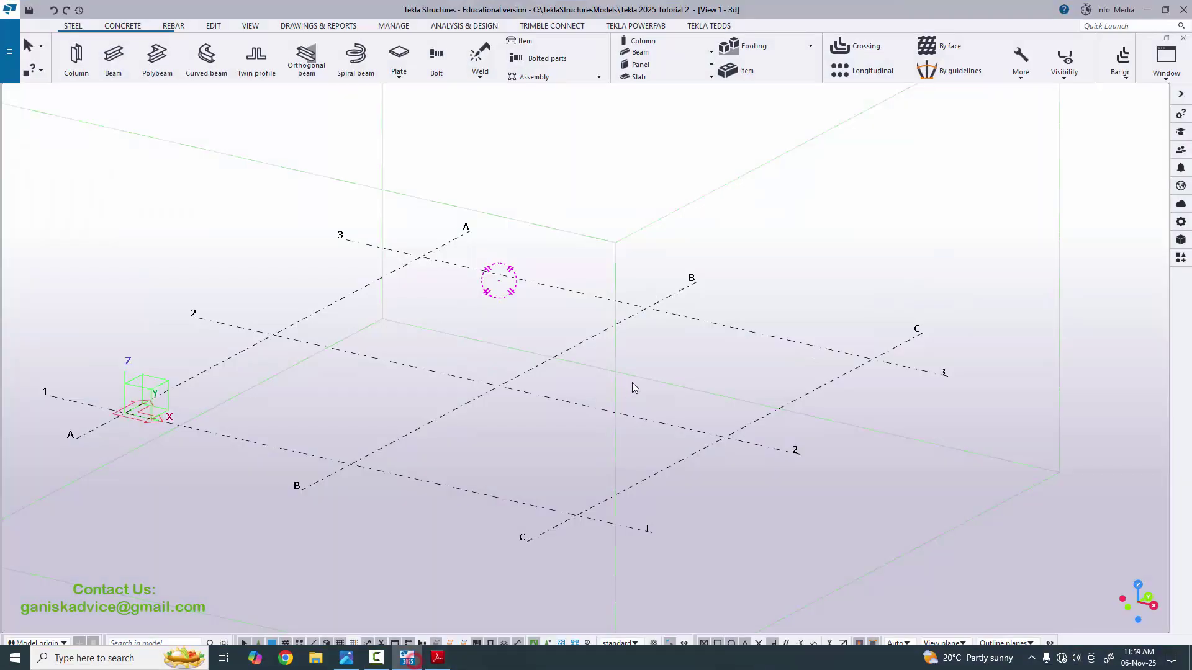
{"action": "scroll", "coordinate": [363, 298], "scroll_direction": "down", "scroll_amount": 2}
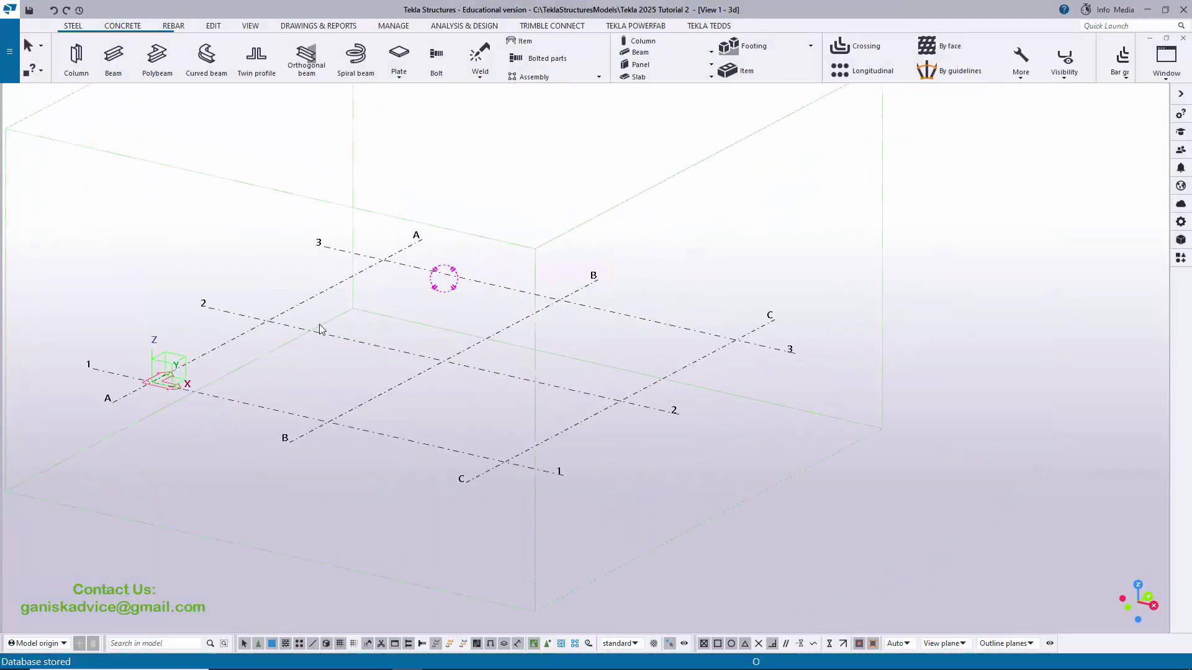
{"action": "scroll", "coordinate": [322, 330], "scroll_direction": "up", "scroll_amount": 2}
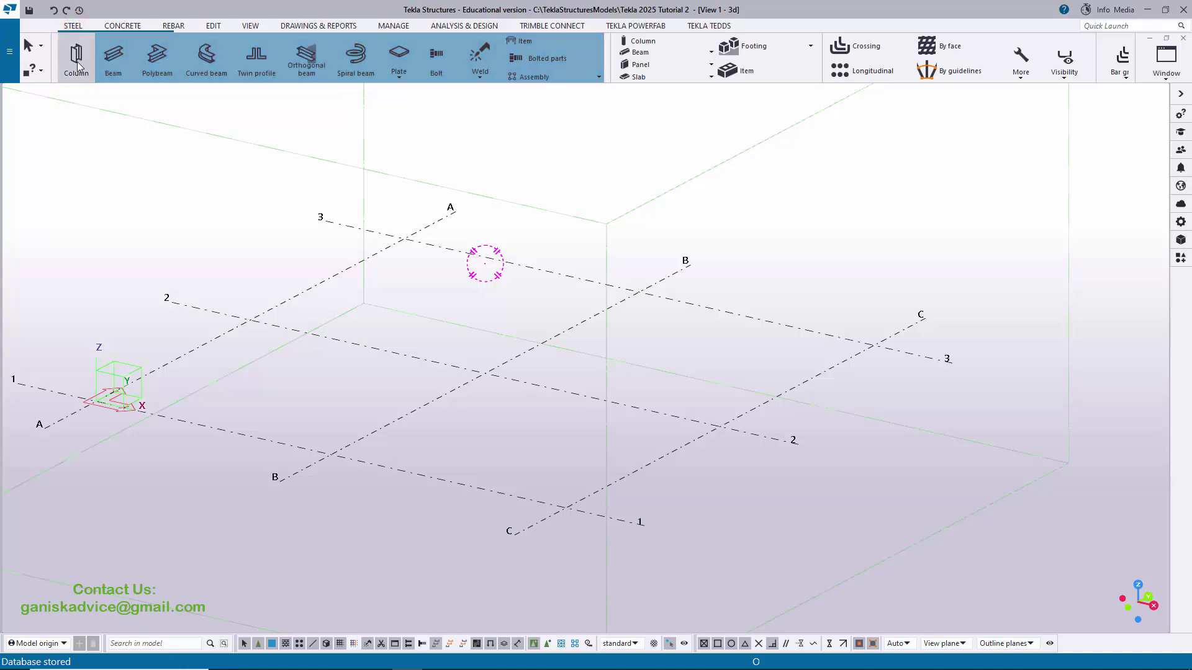
Step: Place a steel column at grid intersection 1/A and interrupt the column command
{"action": "left_click", "coordinate": [76, 57]}
{"action": "middle_click_drag", "start_coordinate": [129, 385], "coordinate": [338, 406]}
{"action": "scroll", "coordinate": [317, 406], "scroll_direction": "up", "scroll_amount": 5}
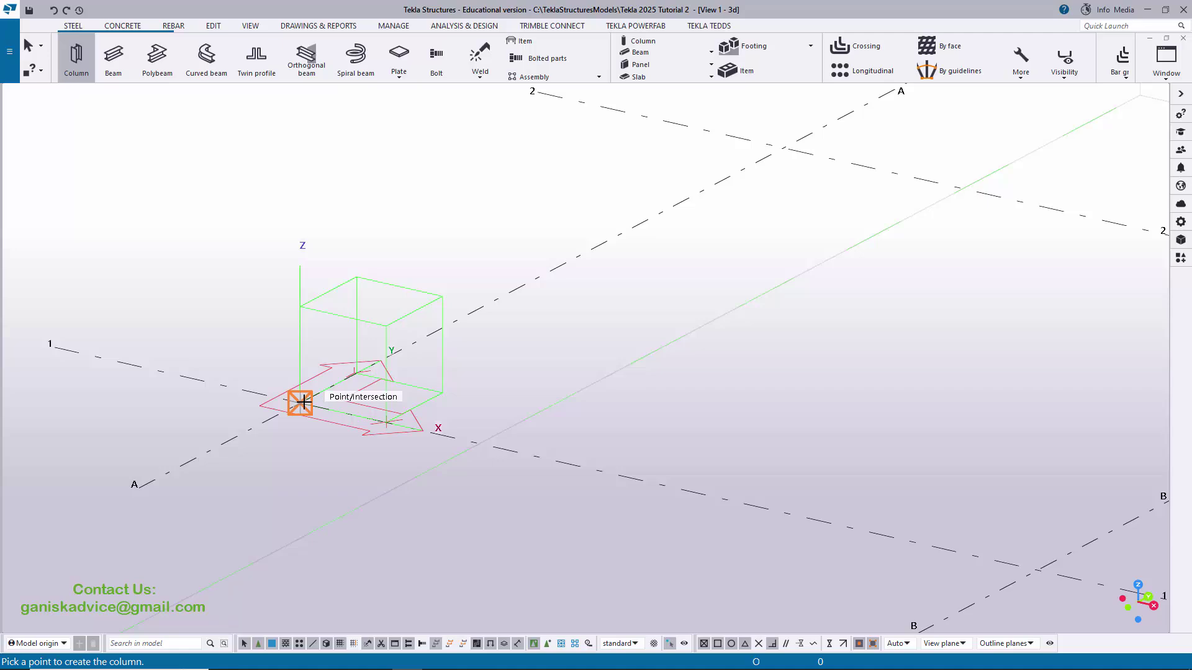
{"action": "left_click", "coordinate": [302, 402]}
{"action": "scroll", "coordinate": [332, 399], "scroll_direction": "down", "scroll_amount": 5}
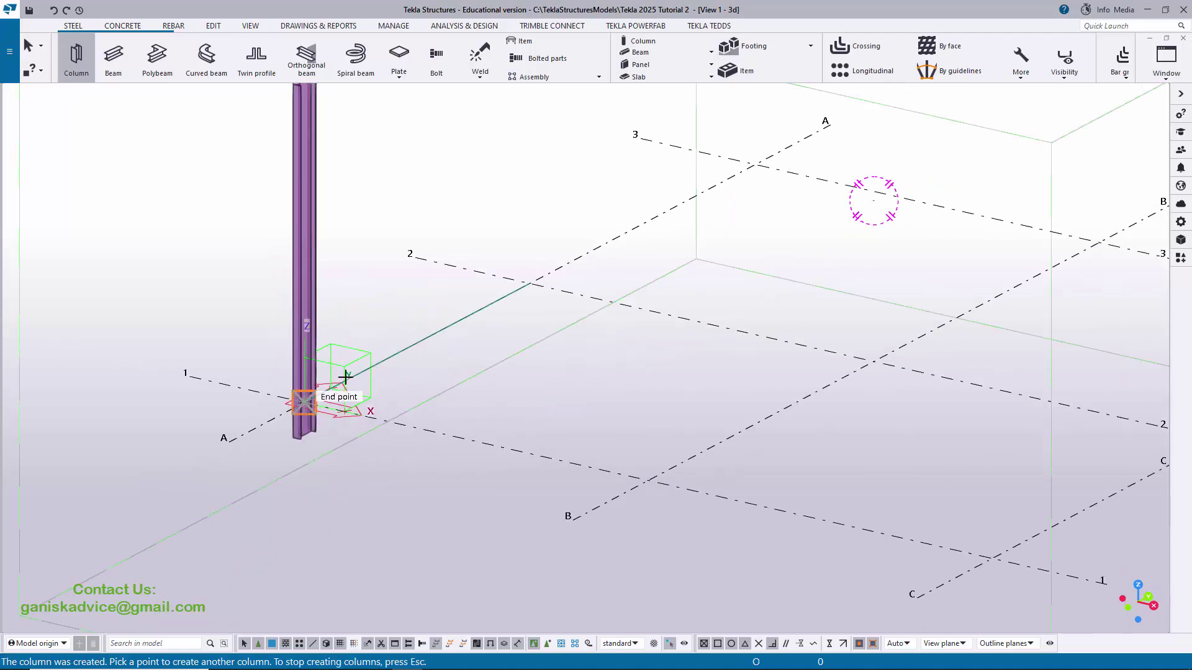
{"action": "right_click", "coordinate": [406, 209]}
{"action": "left_click", "coordinate": [411, 211]}
{"action": "scroll", "coordinate": [515, 379], "scroll_direction": "up", "scroll_amount": 6}
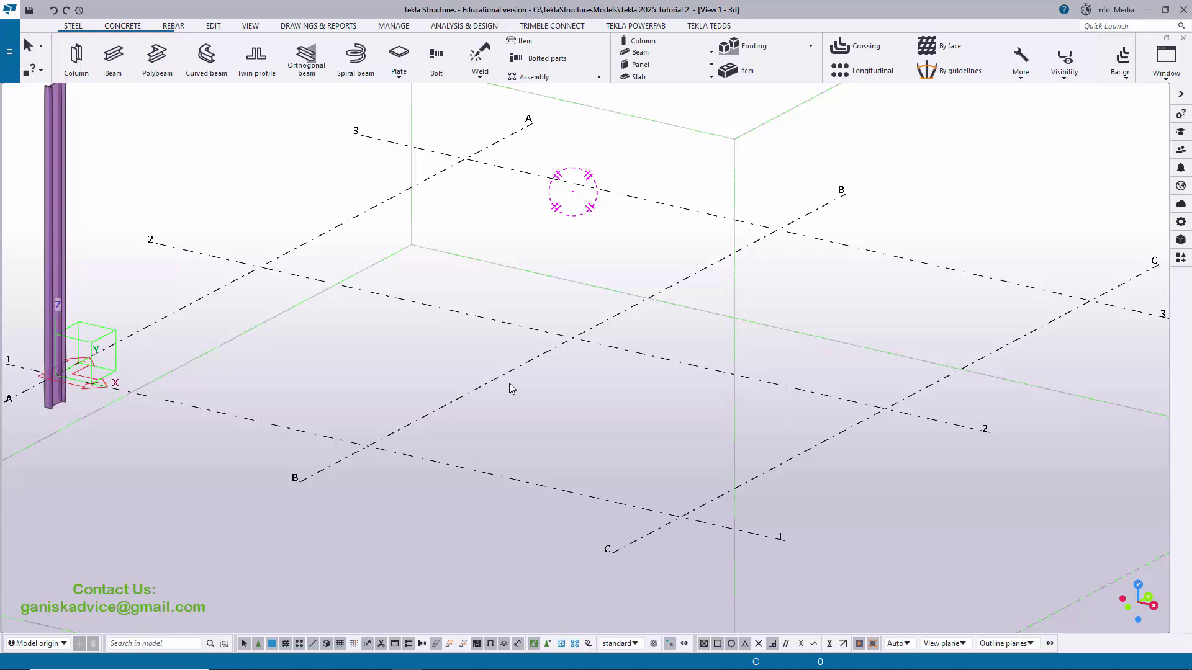
{"action": "scroll", "coordinate": [509, 383], "scroll_direction": "down", "scroll_amount": 3}
{"action": "middle_click_drag", "start_coordinate": [415, 356], "coordinate": [496, 374]}
{"action": "scroll", "coordinate": [256, 253], "scroll_direction": "up", "scroll_amount": 4}
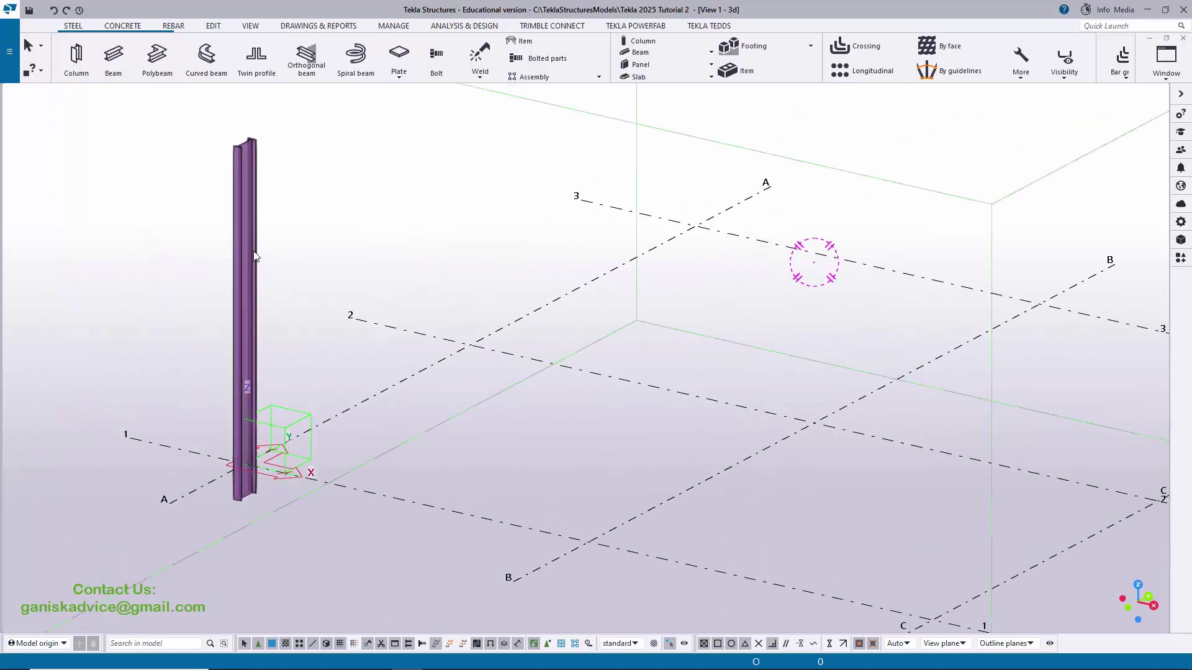
{"action": "scroll", "coordinate": [238, 205], "scroll_direction": "up", "scroll_amount": 2}
{"action": "scroll", "coordinate": [245, 224], "scroll_direction": "down", "scroll_amount": 1}
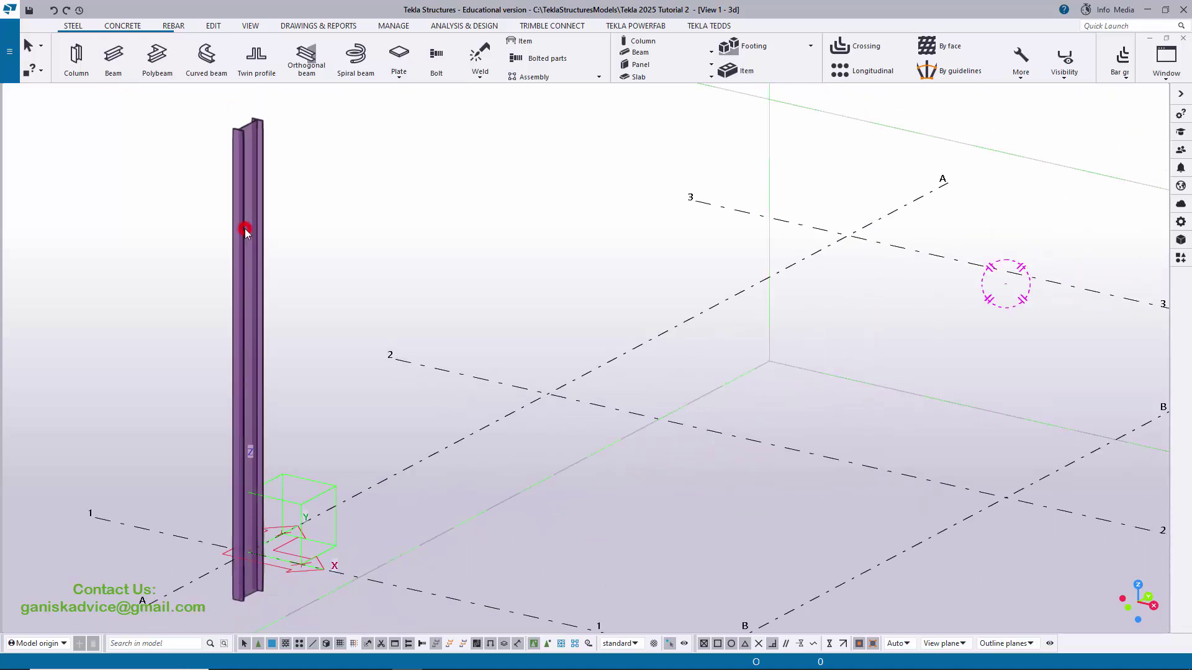
Step: Open the column's properties: ISMB400, IS2062, top 5000 mm, bottom -500 mm
{"action": "double_click", "coordinate": [245, 230]}
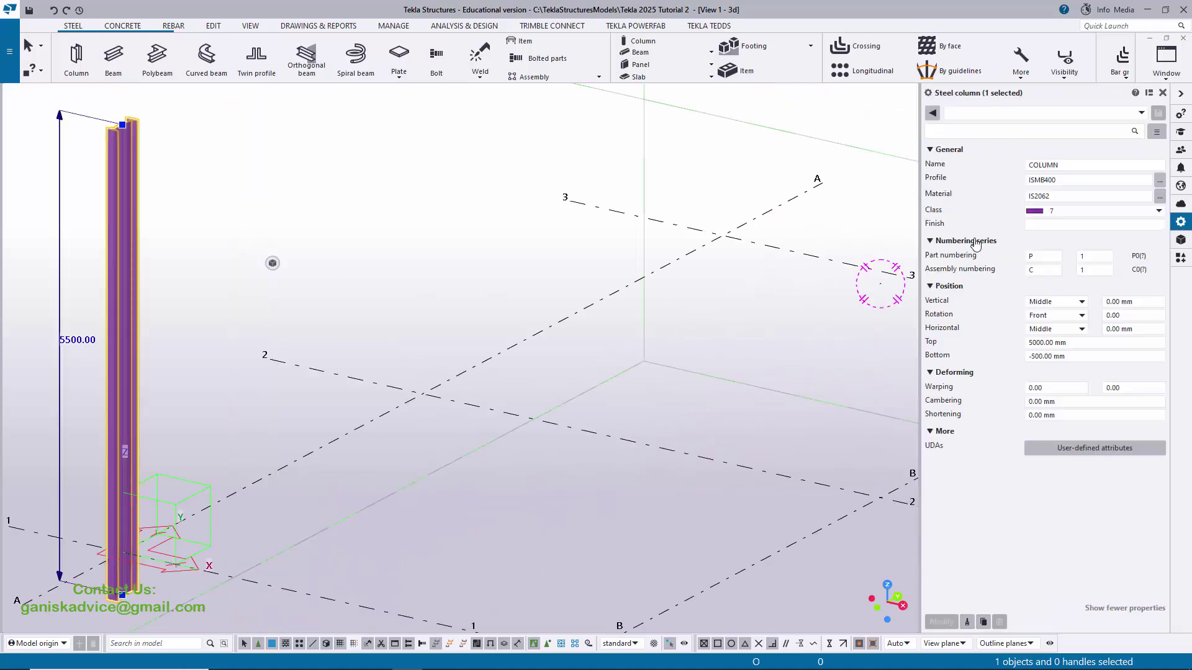
{"action": "middle_click_drag", "start_coordinate": [479, 451], "coordinate": [503, 381]}
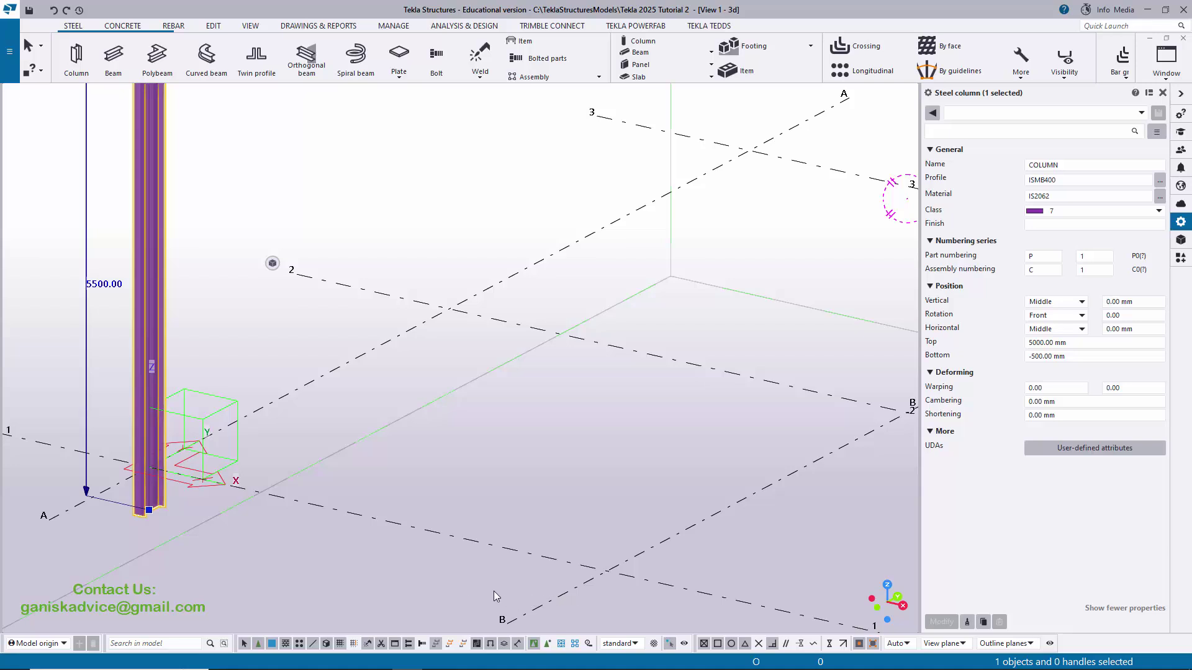
{"action": "left_click", "coordinate": [669, 643]}
{"action": "scroll", "coordinate": [472, 483], "scroll_direction": "down", "scroll_amount": 8}
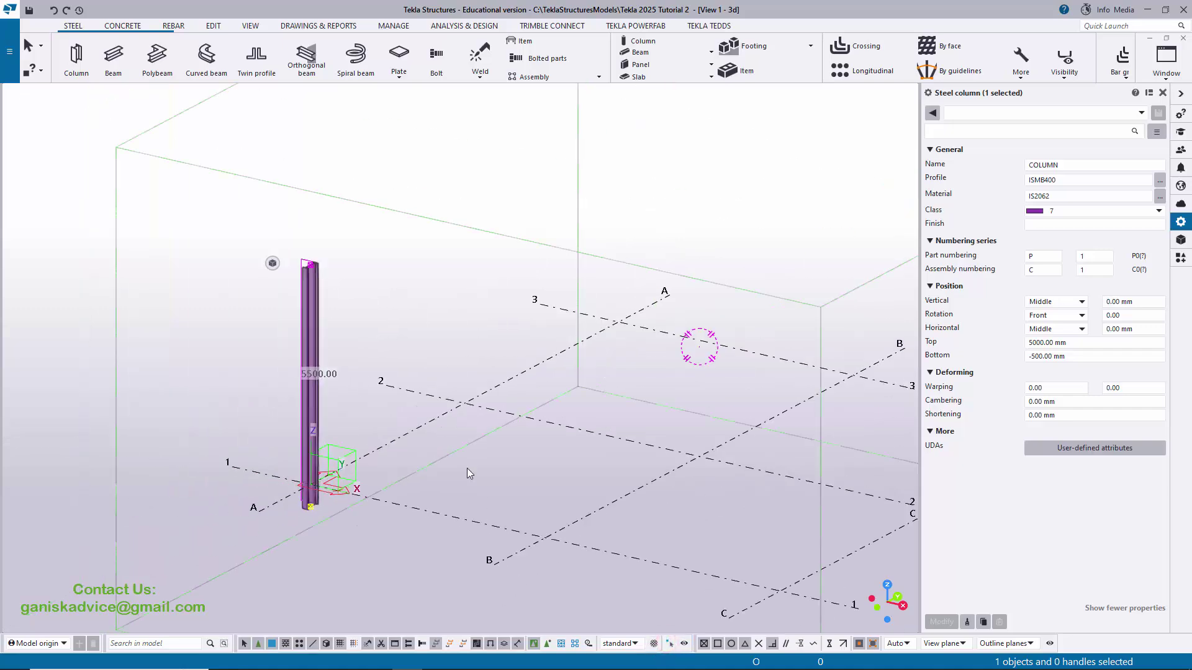
{"action": "scroll", "coordinate": [291, 310], "scroll_direction": "up", "scroll_amount": 10}
{"action": "scroll", "coordinate": [436, 343], "scroll_direction": "down", "scroll_amount": 1}
{"action": "middle_click_drag", "start_coordinate": [437, 343], "coordinate": [323, 300]}
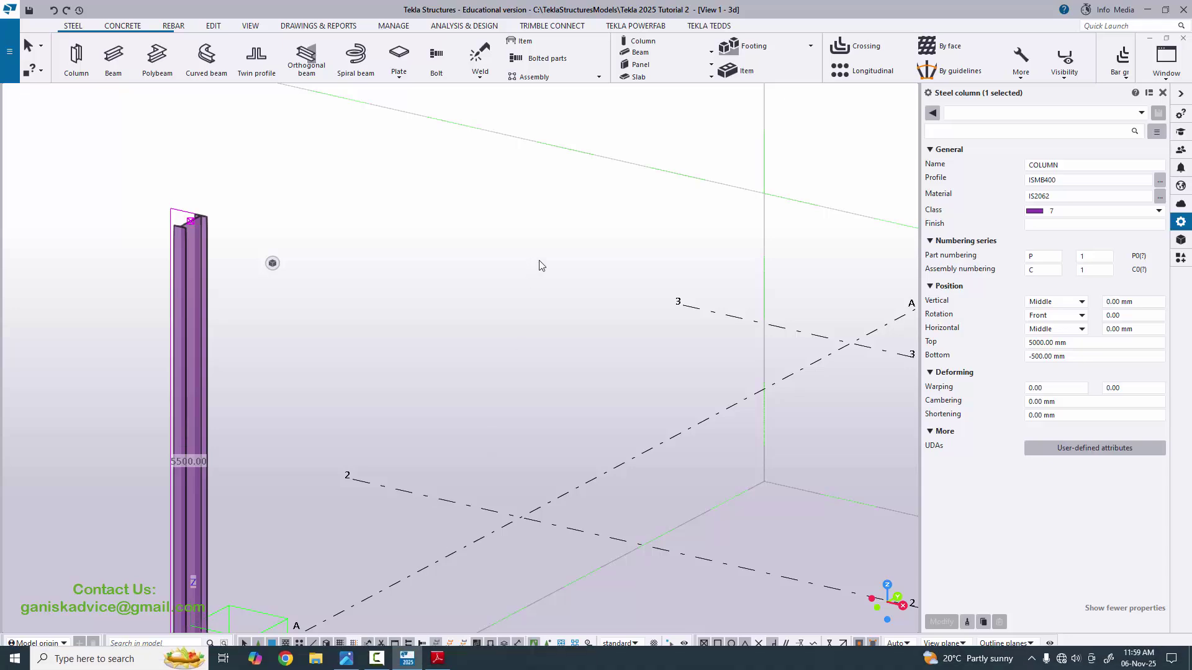
Step: Compare against the reference PDF, then select the column's Profile field
{"action": "left_click", "coordinate": [437, 665]}
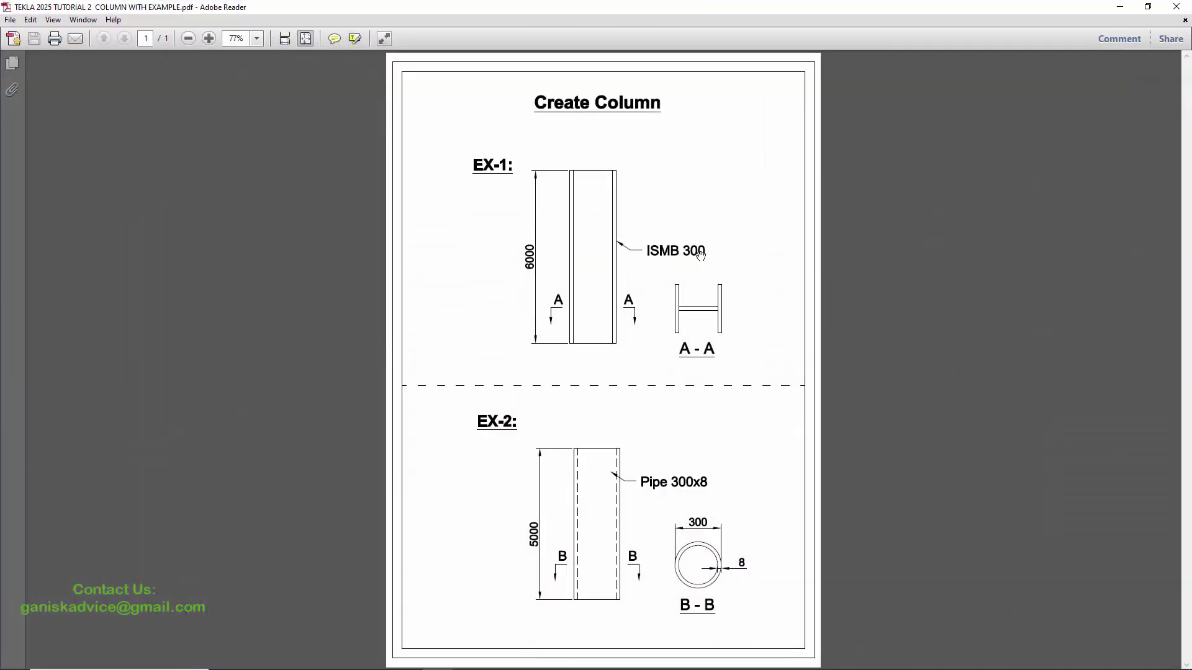
{"action": "key", "text": "alt+Tab"}
{"action": "left_click", "coordinate": [1070, 180]}
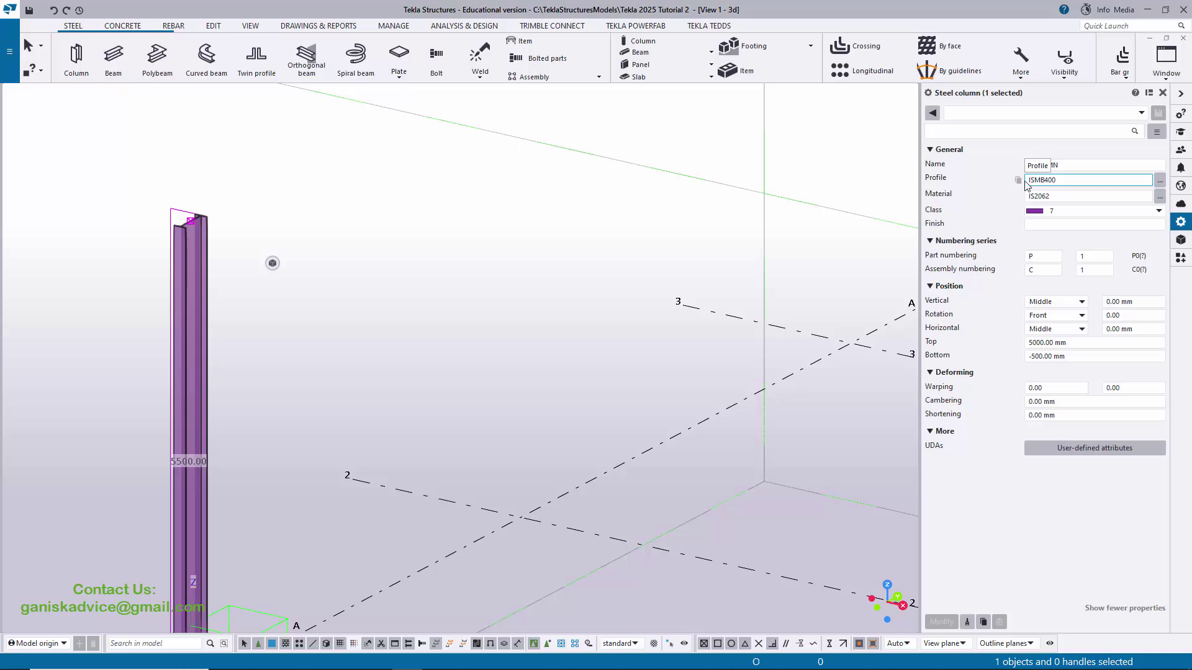
Step: Pick ISMB300 from the profile catalog as the column's Profile
{"action": "left_click", "coordinate": [1159, 180]}
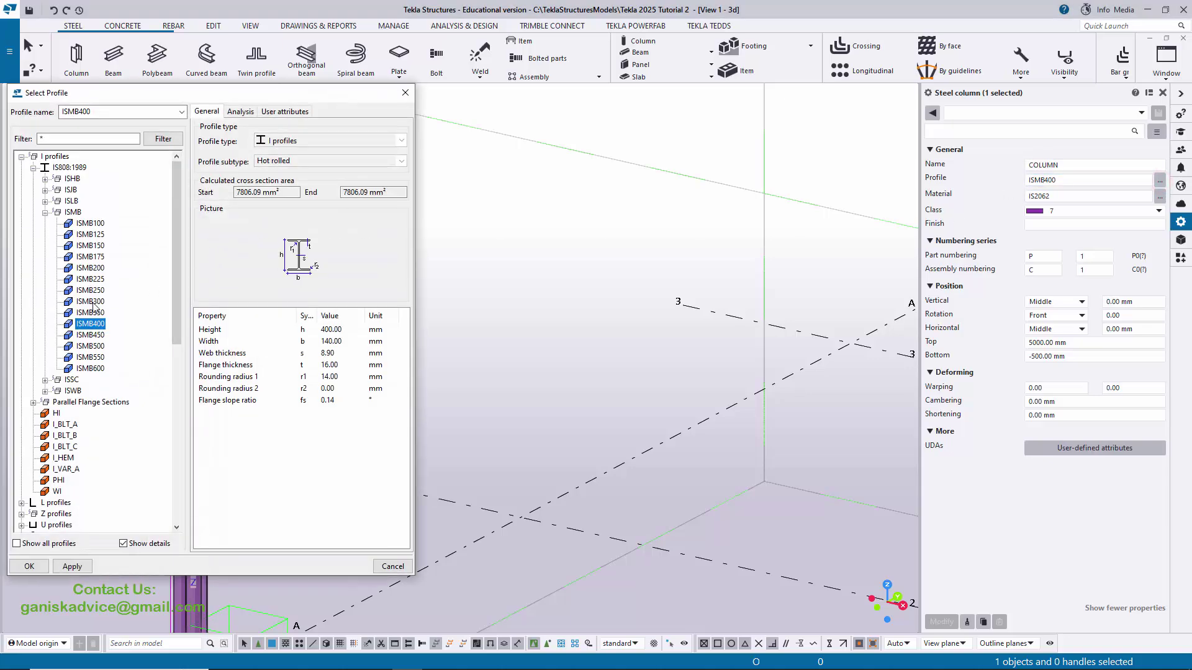
{"action": "left_click", "coordinate": [90, 302]}
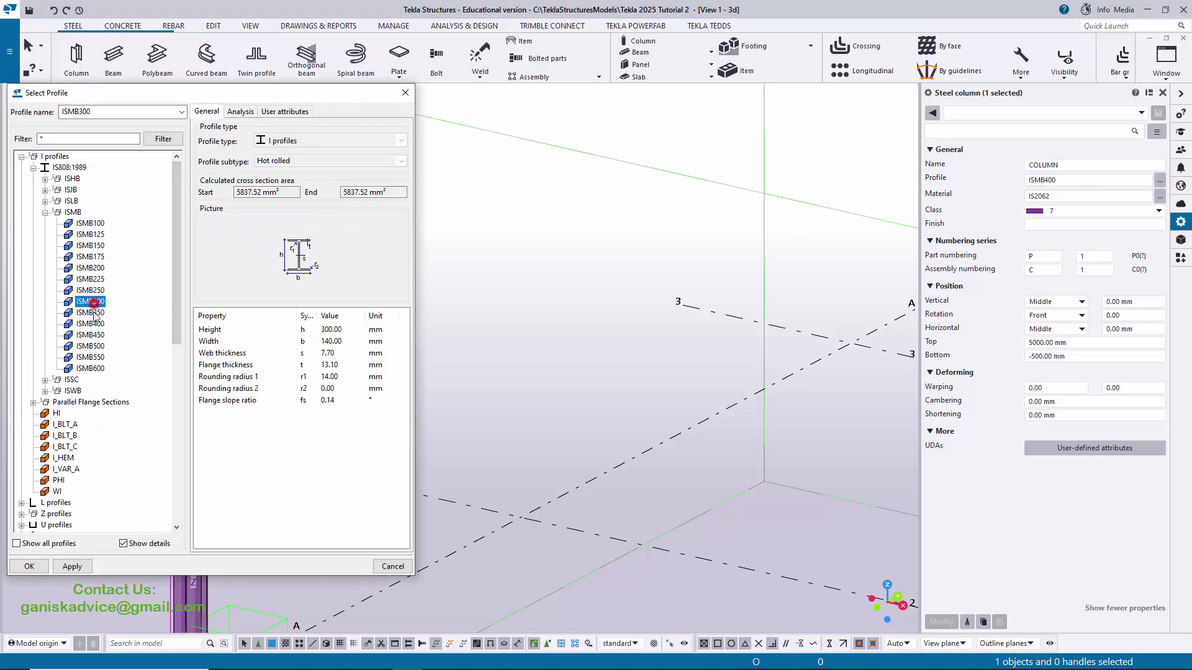
{"action": "left_click", "coordinate": [72, 567]}
{"action": "left_click", "coordinate": [33, 569]}
{"action": "middle_click_drag", "start_coordinate": [237, 316], "coordinate": [370, 382]}
{"action": "scroll", "coordinate": [325, 277], "scroll_direction": "up", "scroll_amount": 5}
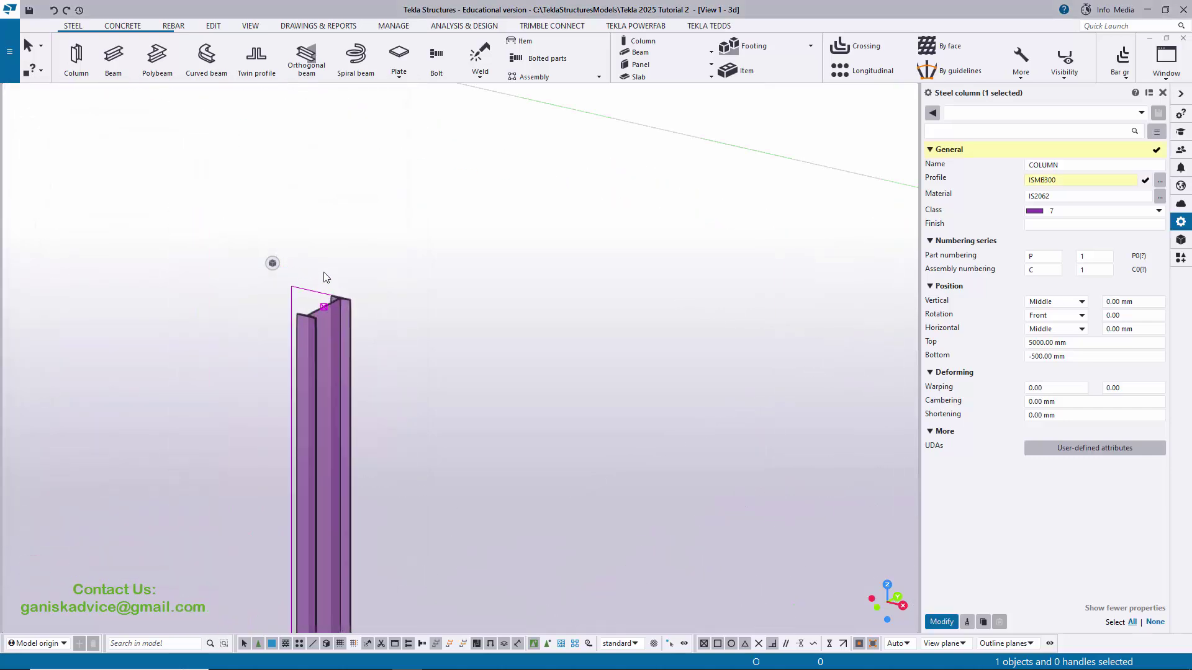
{"action": "scroll", "coordinate": [328, 353], "scroll_direction": "up", "scroll_amount": 2}
{"action": "scroll", "coordinate": [301, 337], "scroll_direction": "down", "scroll_amount": 2}
{"action": "scroll", "coordinate": [327, 339], "scroll_direction": "up", "scroll_amount": 2}
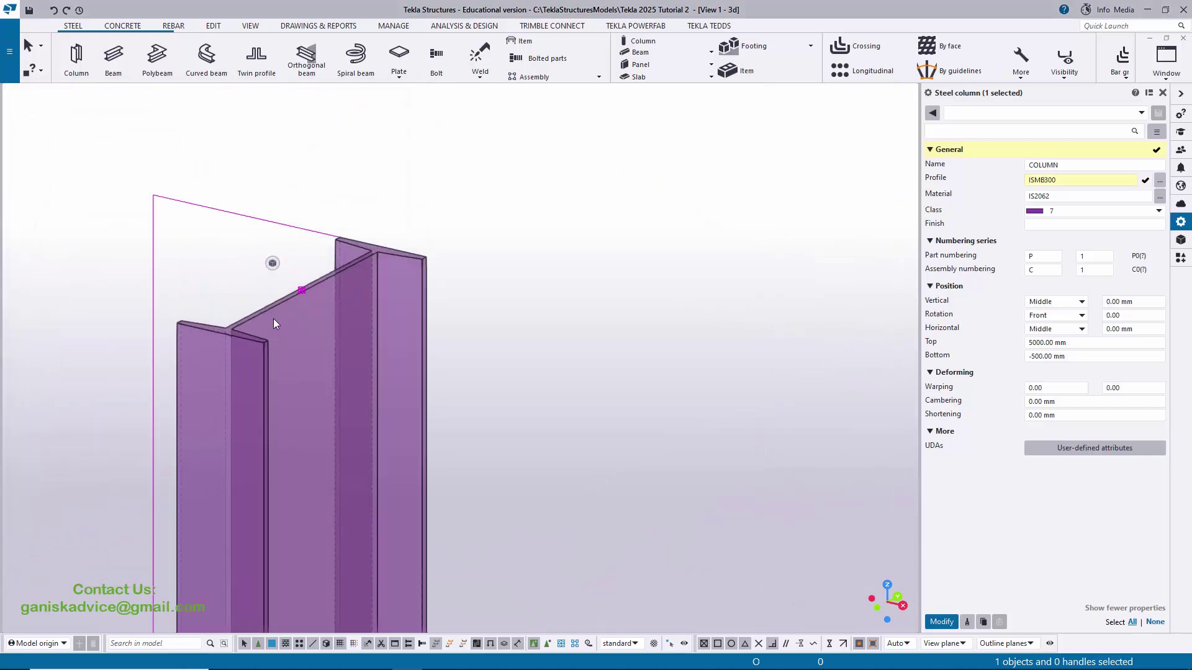
{"action": "middle_click_drag", "start_coordinate": [271, 319], "coordinate": [334, 329]}
{"action": "scroll", "coordinate": [371, 325], "scroll_direction": "up", "scroll_amount": 3}
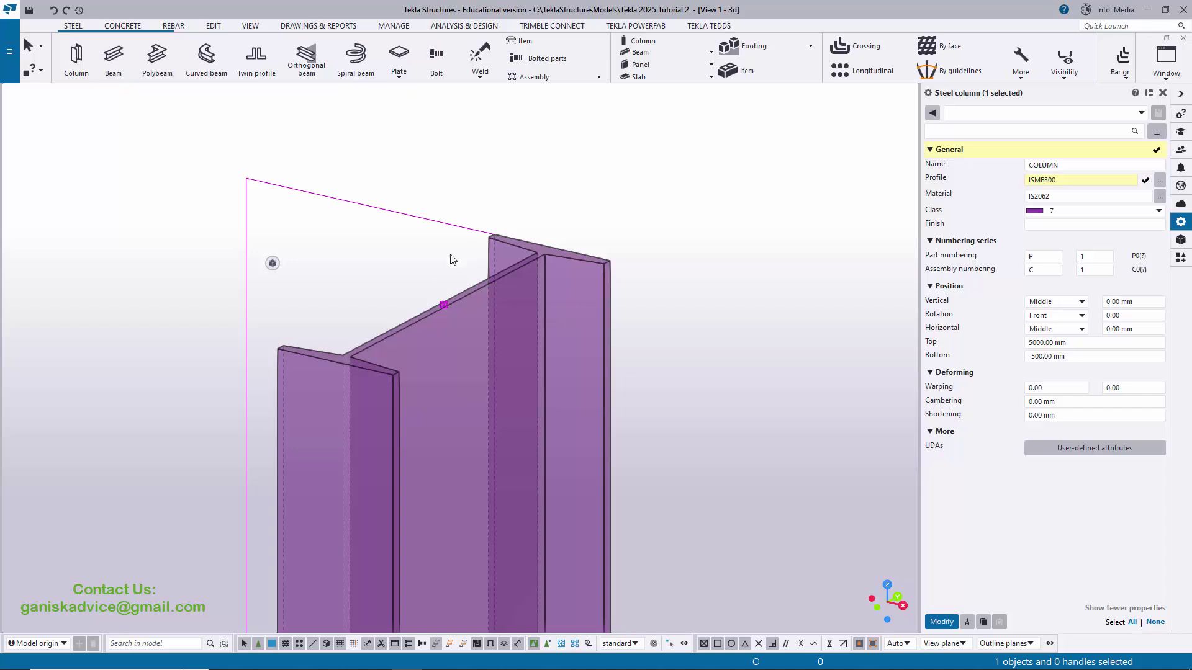
Step: Apply the ISMB300 profile to the column with Modify
{"action": "left_click", "coordinate": [942, 622]}
{"action": "middle_click_drag", "start_coordinate": [669, 319], "coordinate": [638, 381]}
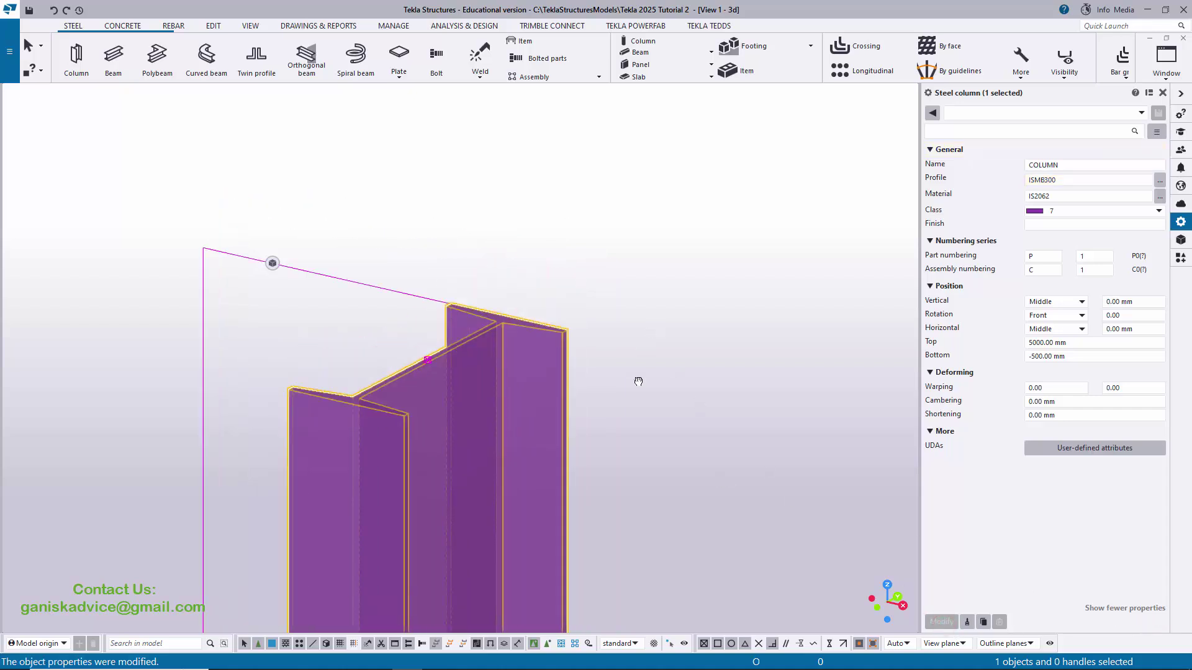
{"action": "scroll", "coordinate": [459, 353], "scroll_direction": "up", "scroll_amount": 3}
{"action": "scroll", "coordinate": [434, 363], "scroll_direction": "down", "scroll_amount": 4}
{"action": "middle_click_drag", "start_coordinate": [525, 397], "coordinate": [513, 272]}
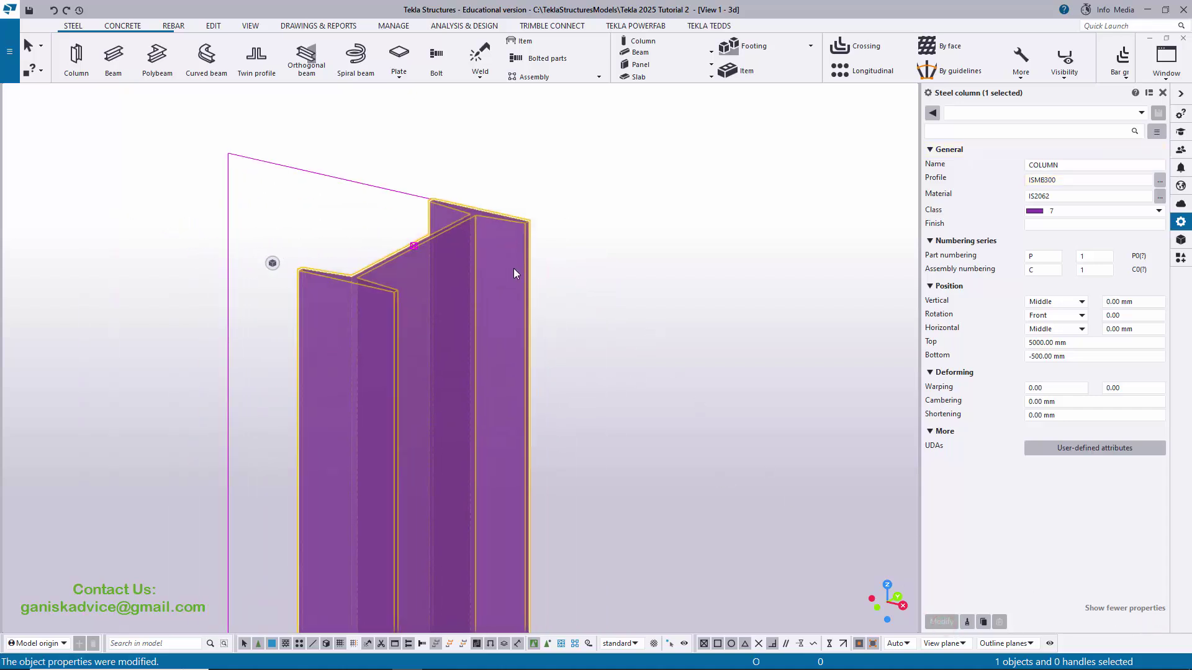
{"action": "scroll", "coordinate": [513, 272], "scroll_direction": "down", "scroll_amount": 3}
{"action": "scroll", "coordinate": [564, 421], "scroll_direction": "down", "scroll_amount": 4}
Step: Inspect the ISMB300 column from a straight-on view
{"action": "middle_click_drag", "start_coordinate": [565, 422], "coordinate": [524, 204]}
{"action": "scroll", "coordinate": [524, 206], "scroll_direction": "down", "scroll_amount": 2}
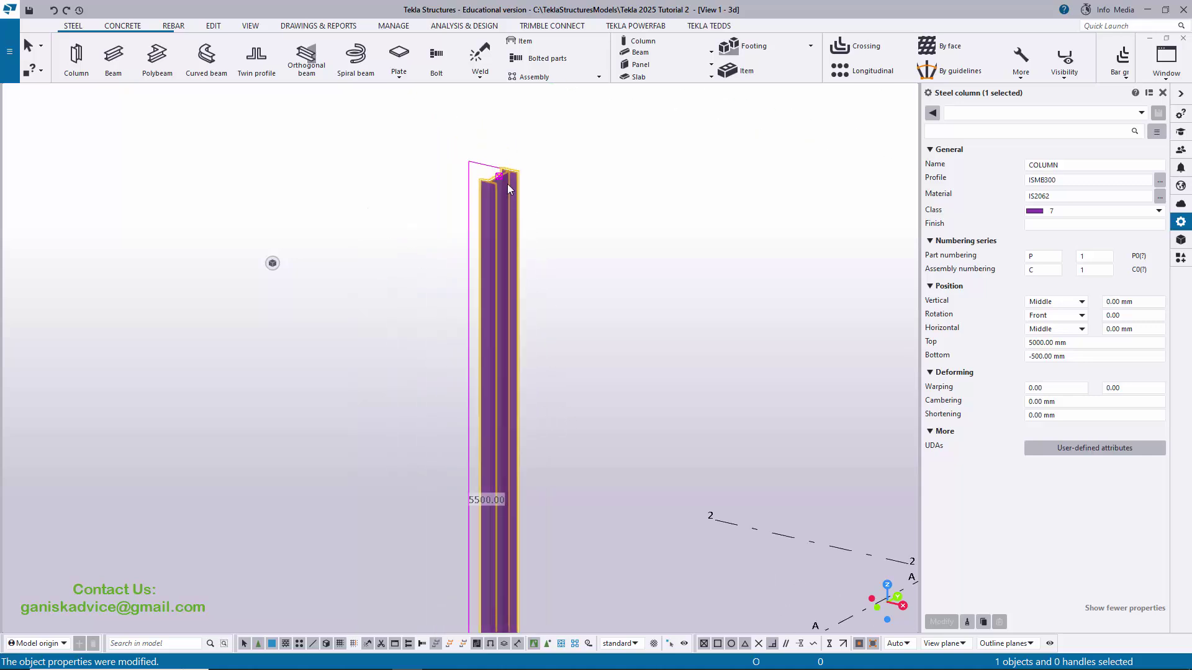
{"action": "scroll", "coordinate": [490, 199], "scroll_direction": "up", "scroll_amount": 5}
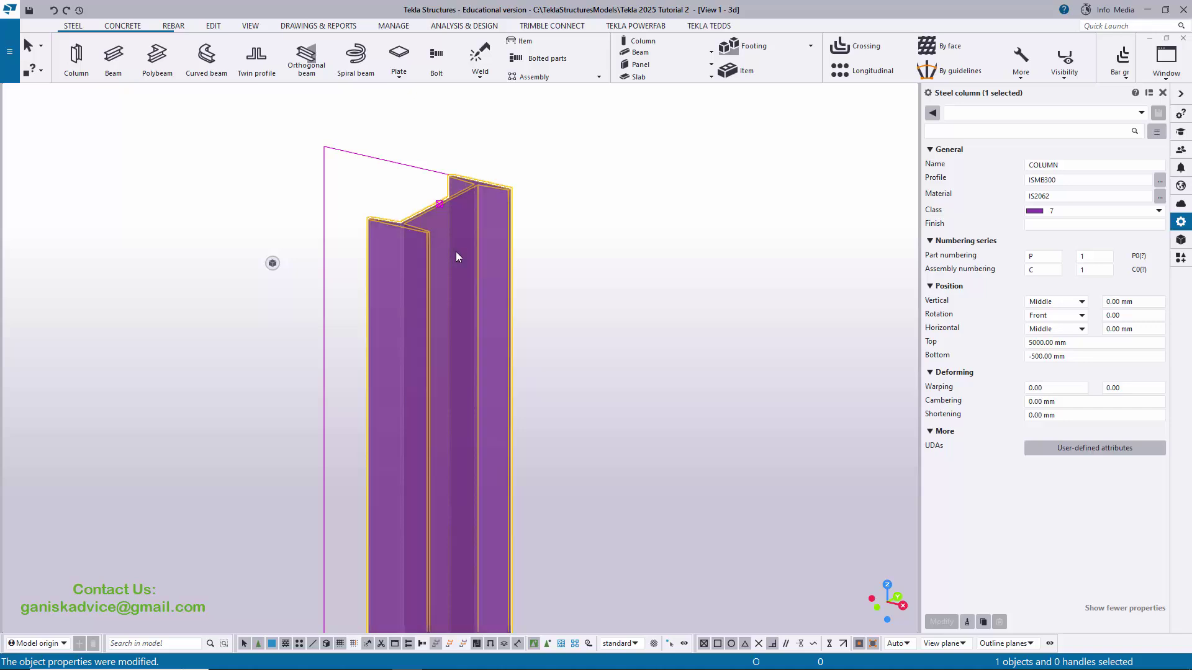
{"action": "scroll", "coordinate": [468, 220], "scroll_direction": "up", "scroll_amount": 3}
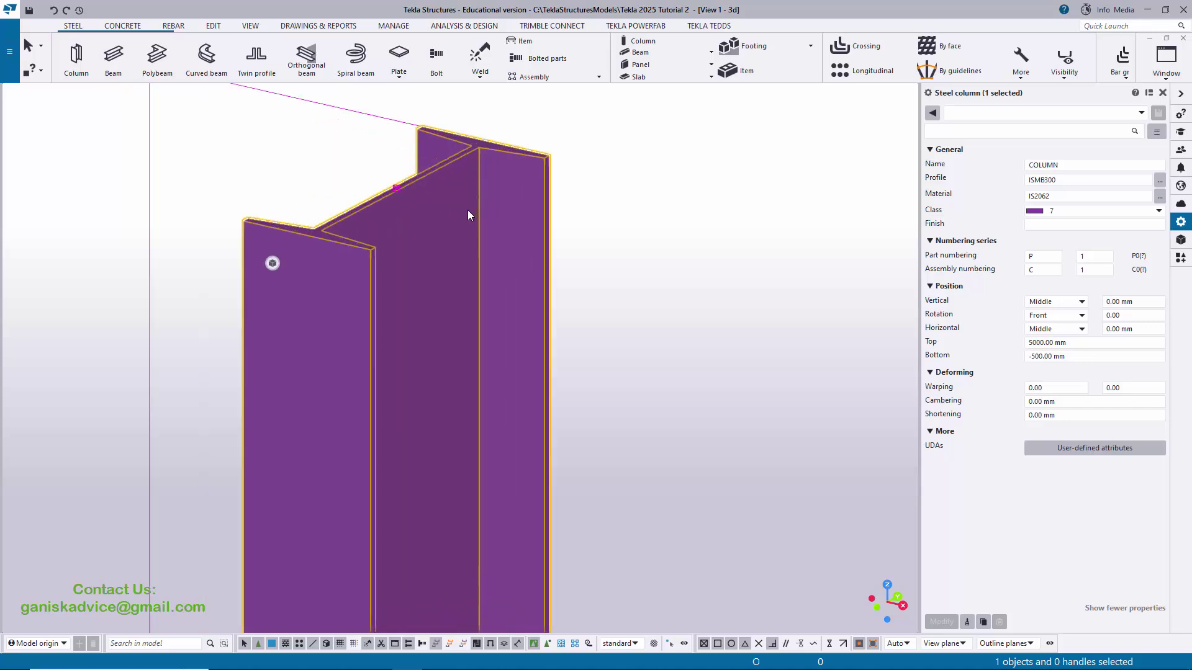
{"action": "middle_click_drag", "start_coordinate": [468, 216], "coordinate": [432, 321], "text": "ctrl"}
{"action": "scroll", "coordinate": [449, 371], "scroll_direction": "down", "scroll_amount": 3}
{"action": "left_click", "coordinate": [249, 26]}
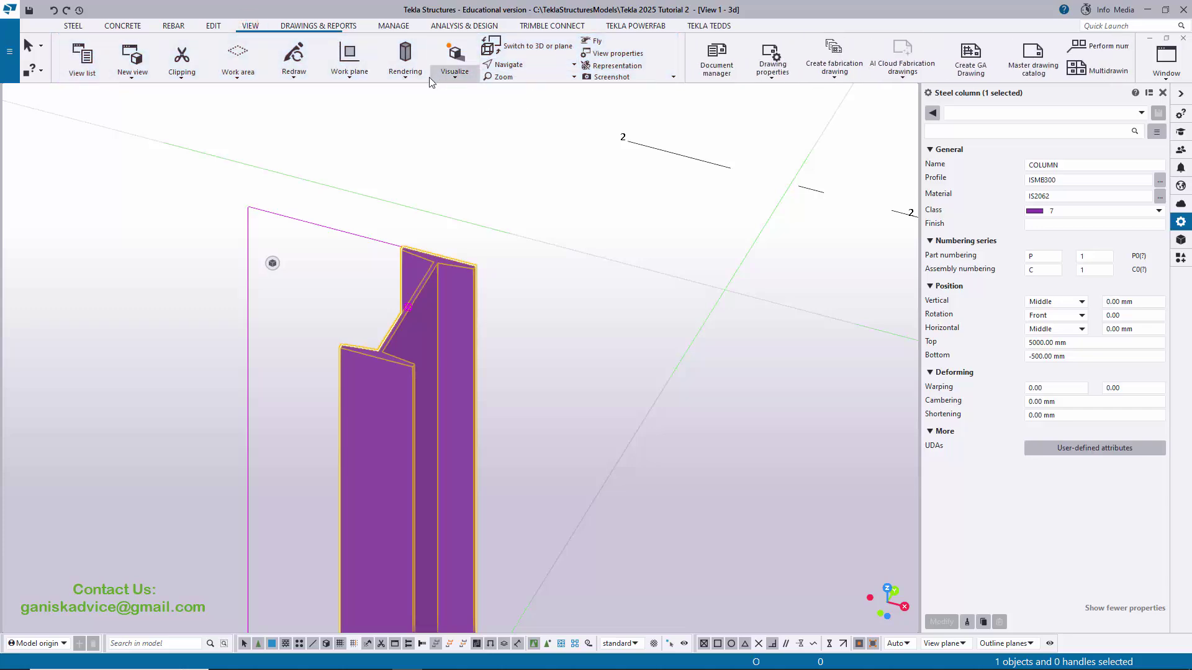
Step: Cycle parts rendering through wireframe and shaded, ending on shaded with visible edges
{"action": "left_click", "coordinate": [403, 79]}
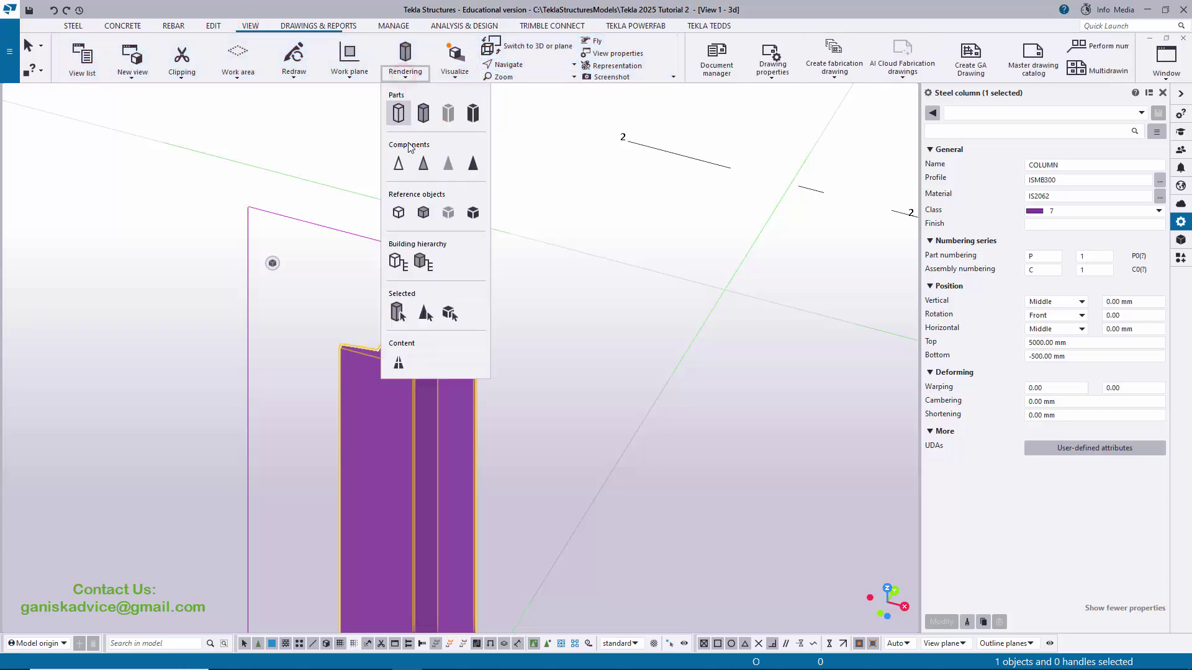
{"action": "left_click", "coordinate": [399, 114]}
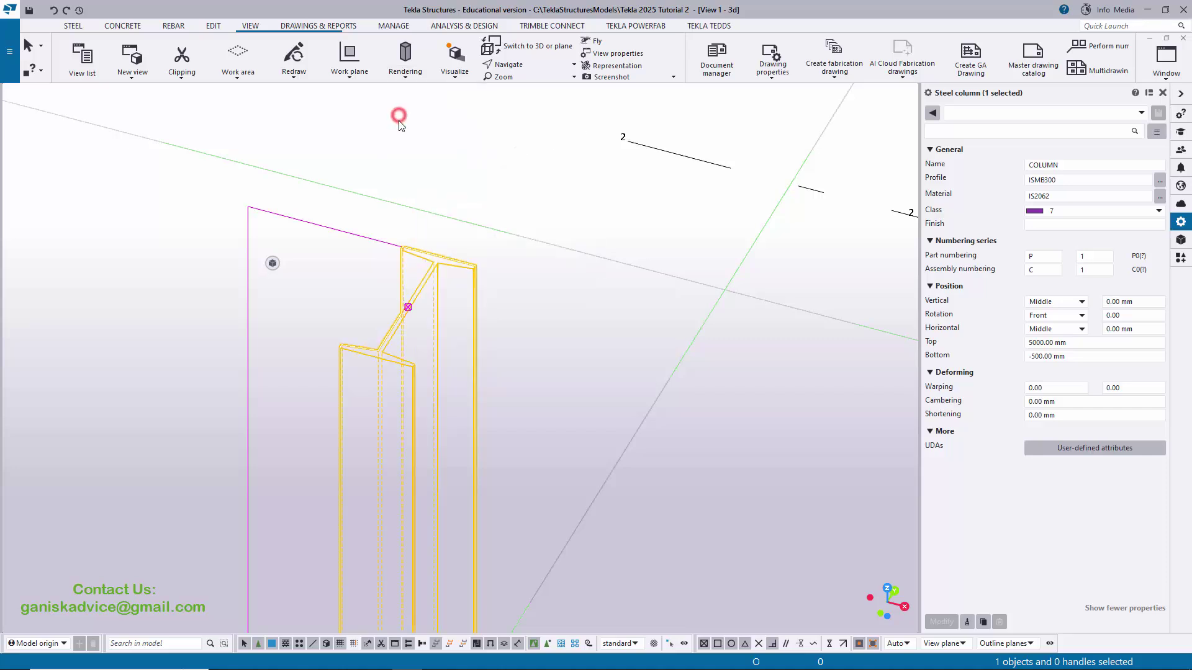
{"action": "left_click", "coordinate": [405, 69]}
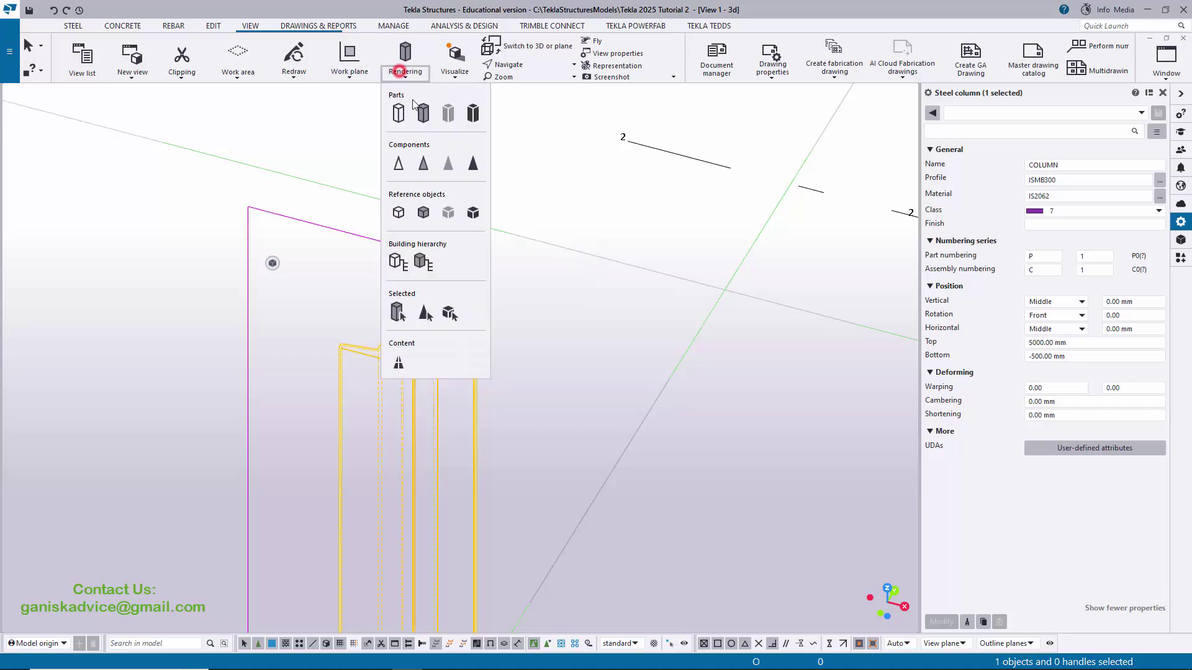
{"action": "left_click", "coordinate": [417, 112]}
{"action": "left_click", "coordinate": [412, 64]}
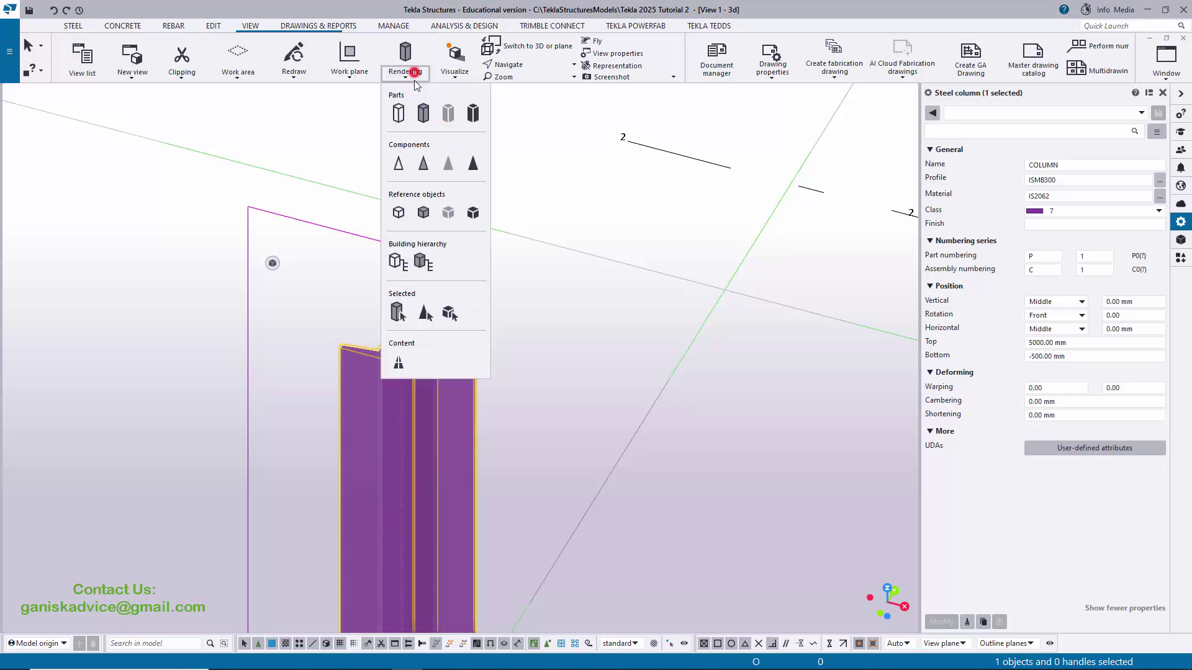
{"action": "left_click", "coordinate": [447, 112]}
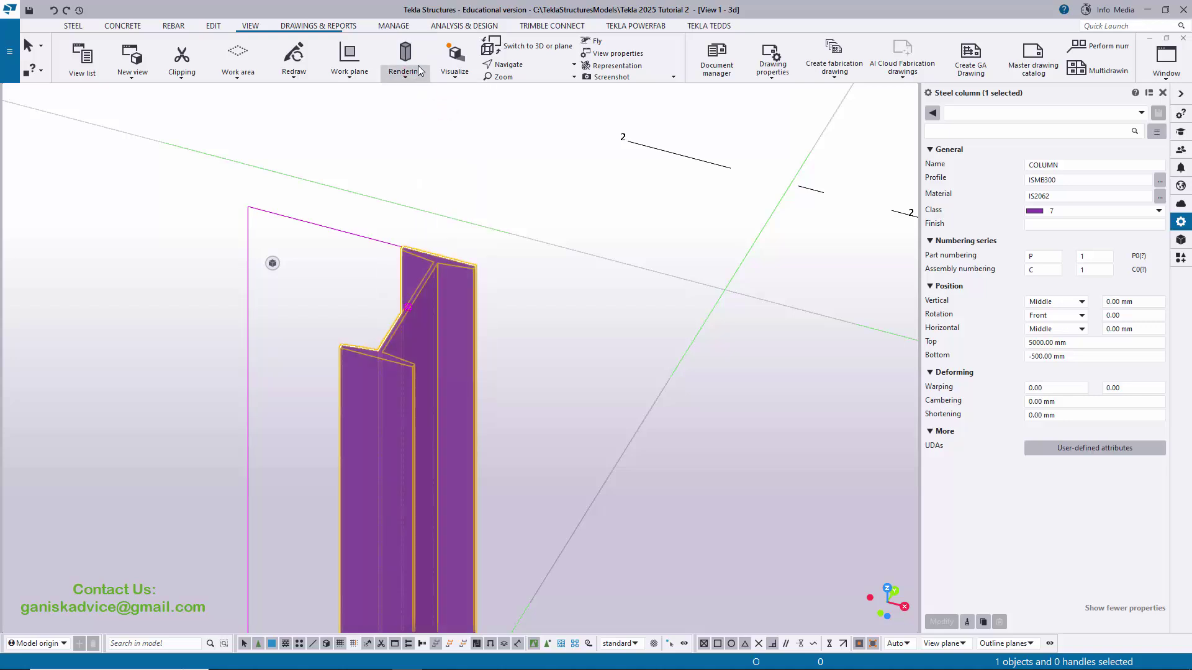
{"action": "left_click", "coordinate": [410, 69]}
{"action": "left_click", "coordinate": [473, 113]}
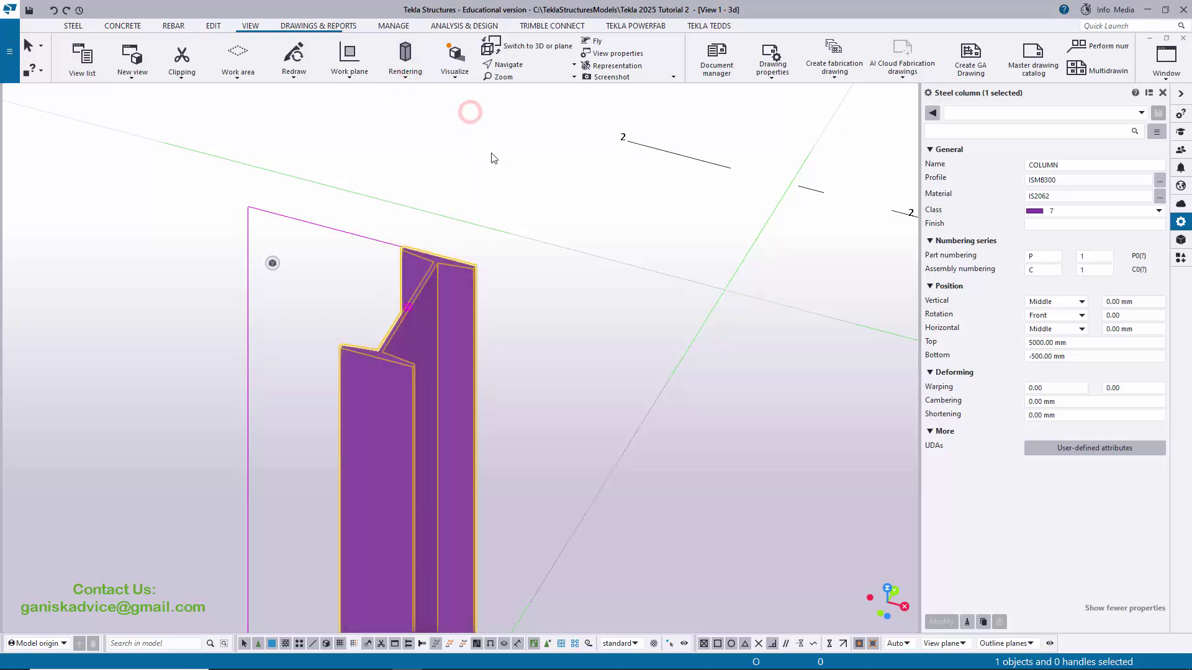
{"action": "scroll", "coordinate": [526, 247], "scroll_direction": "down", "scroll_amount": 4}
{"action": "middle_click_drag", "start_coordinate": [546, 283], "coordinate": [537, 177]}
Step: Set the view rotation origin at the column top and rotate around it
{"action": "scroll", "coordinate": [441, 207], "scroll_direction": "up", "scroll_amount": 5}
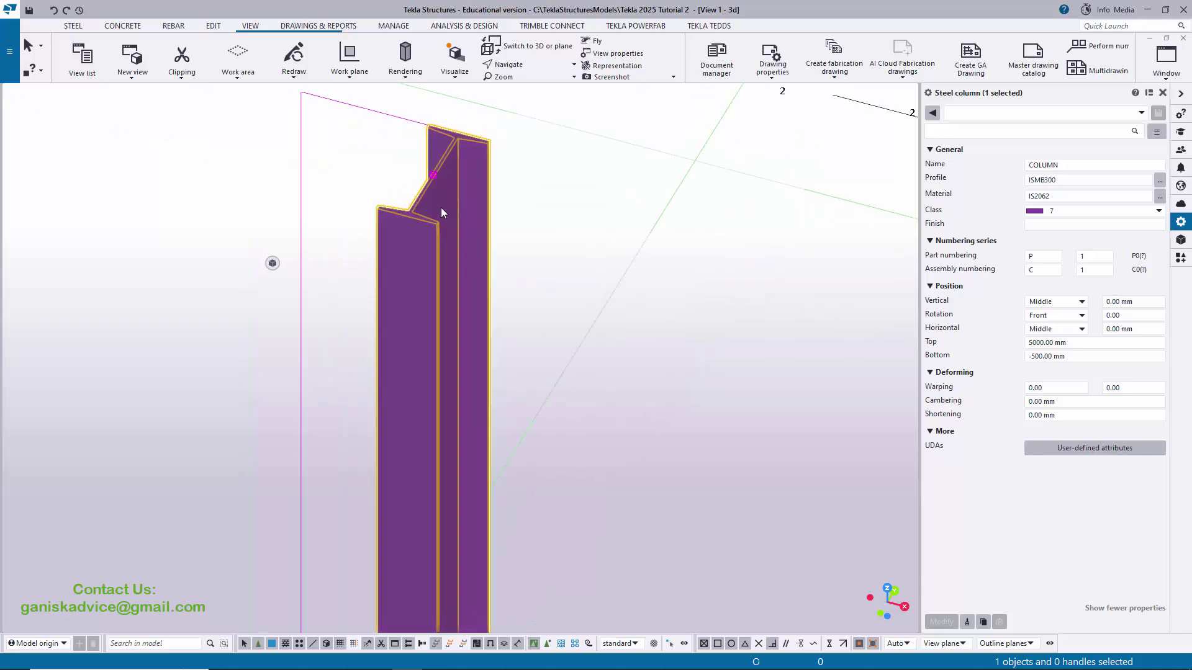
{"action": "middle_click_drag", "start_coordinate": [441, 207], "coordinate": [481, 262]}
{"action": "key", "text": "ctrl+r"}
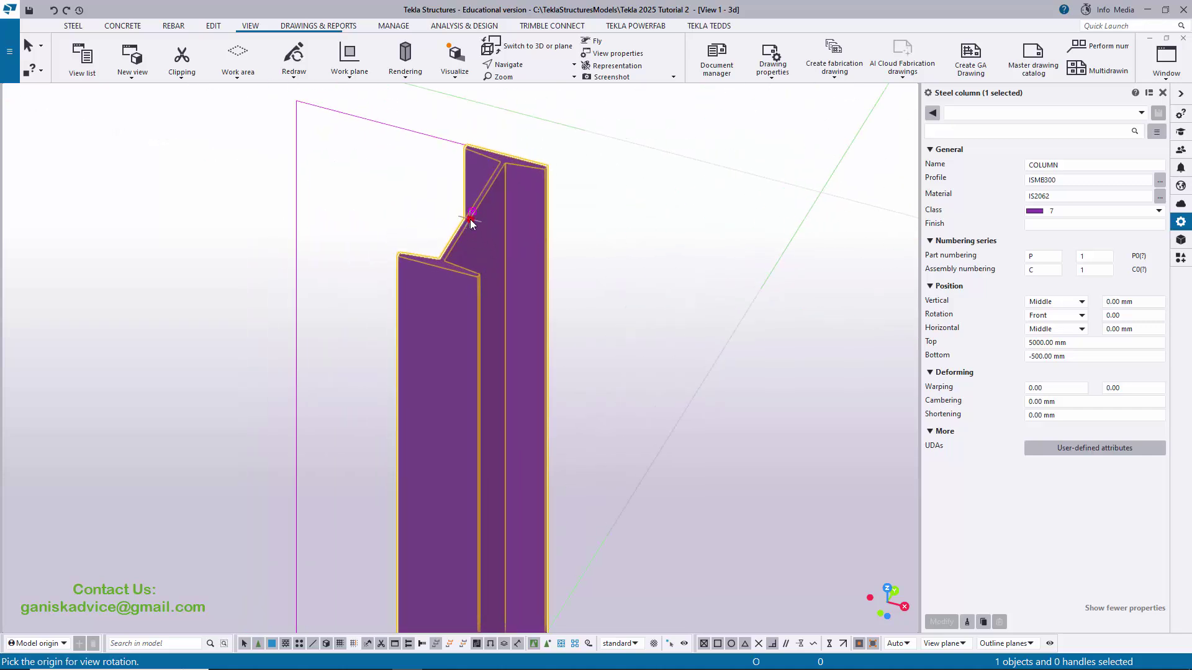
{"action": "left_click", "coordinate": [471, 218]}
{"action": "left_click_drag", "start_coordinate": [589, 270], "coordinate": [565, 290]}
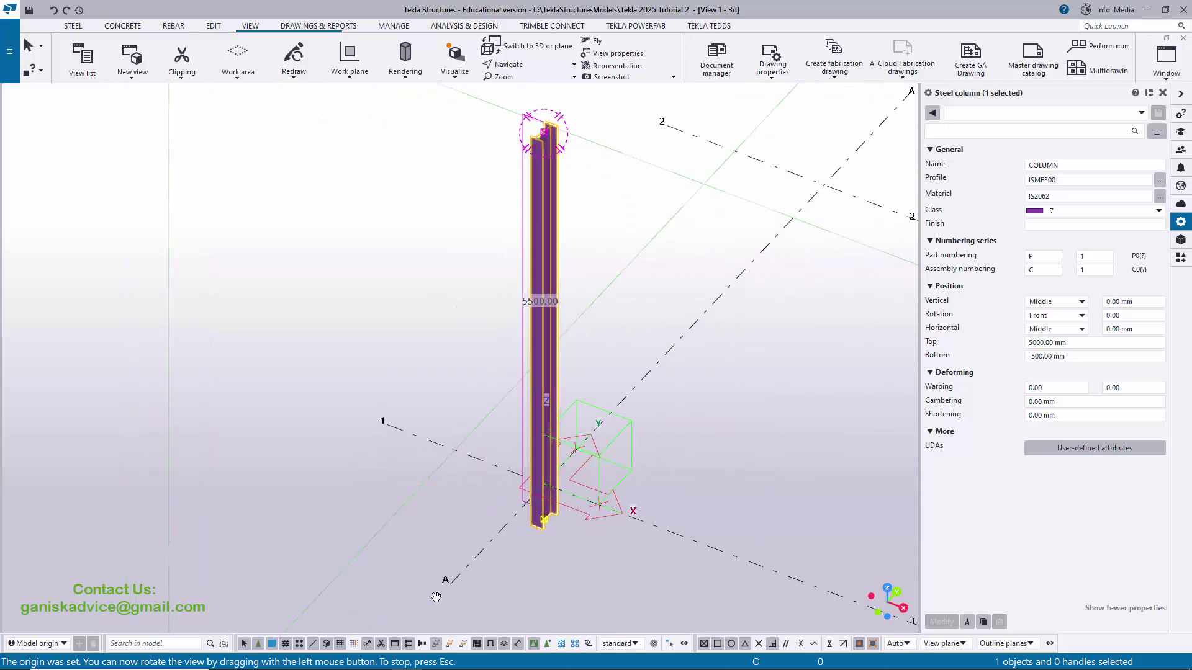
Step: Check the column's Top 5000 mm and Bottom -500 mm elevations against the reference PDF
{"action": "left_click", "coordinate": [1052, 357]}
{"action": "left_click", "coordinate": [1056, 358]}
{"action": "key", "text": "Return"}
{"action": "middle_click_drag", "start_coordinate": [603, 429], "coordinate": [597, 399]}
{"action": "scroll", "coordinate": [593, 314], "scroll_direction": "up", "scroll_amount": 2}
{"action": "middle_click_drag", "start_coordinate": [592, 312], "coordinate": [590, 368]}
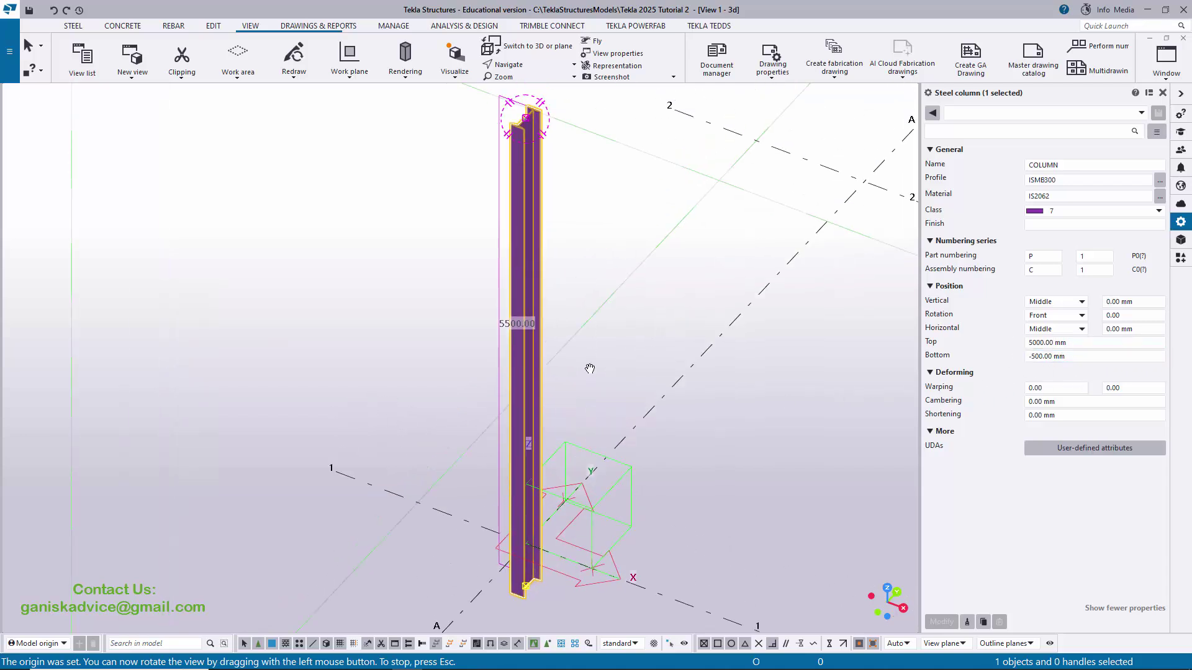
{"action": "key", "text": "alt+Tab"}
{"action": "key", "text": "alt+Tab"}
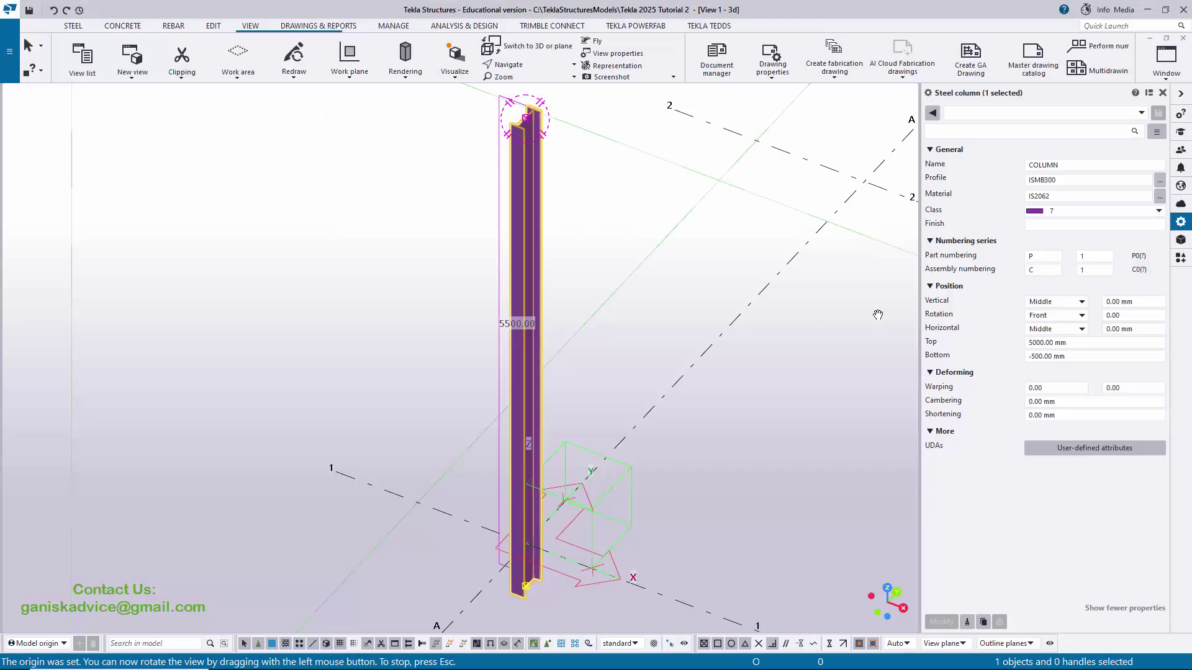
Step: Set the ISMB300 column's Top to 6000 and Bottom to 0, and apply the change
{"action": "left_click", "coordinate": [1074, 343]}
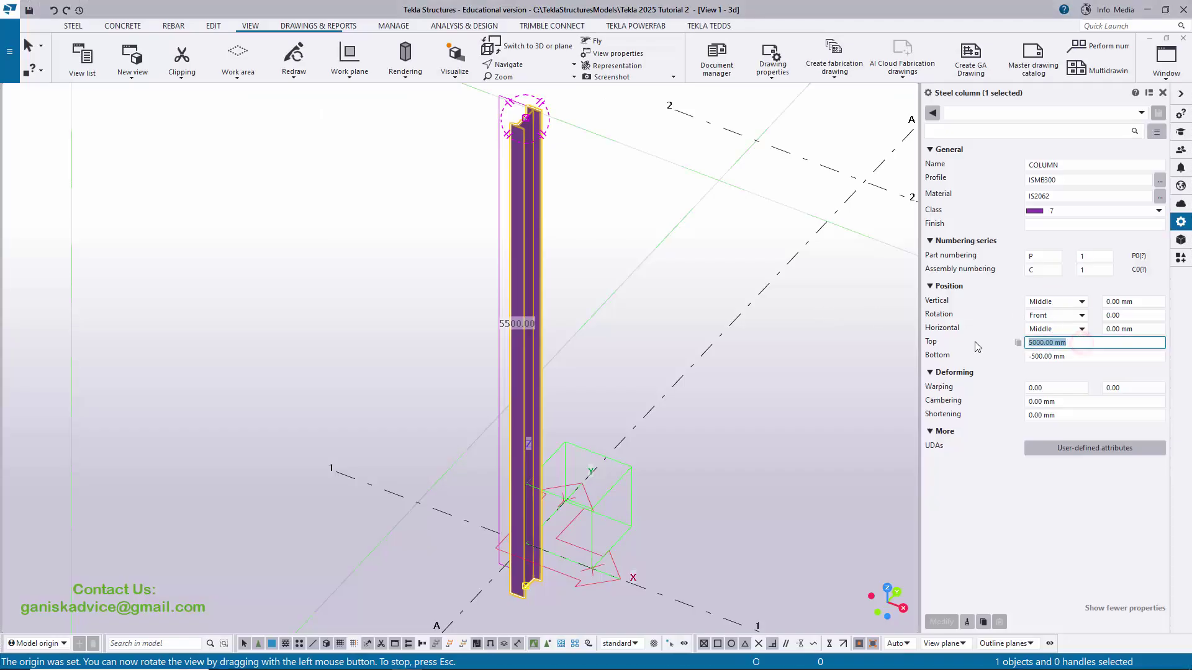
{"action": "type", "text": "6000"}
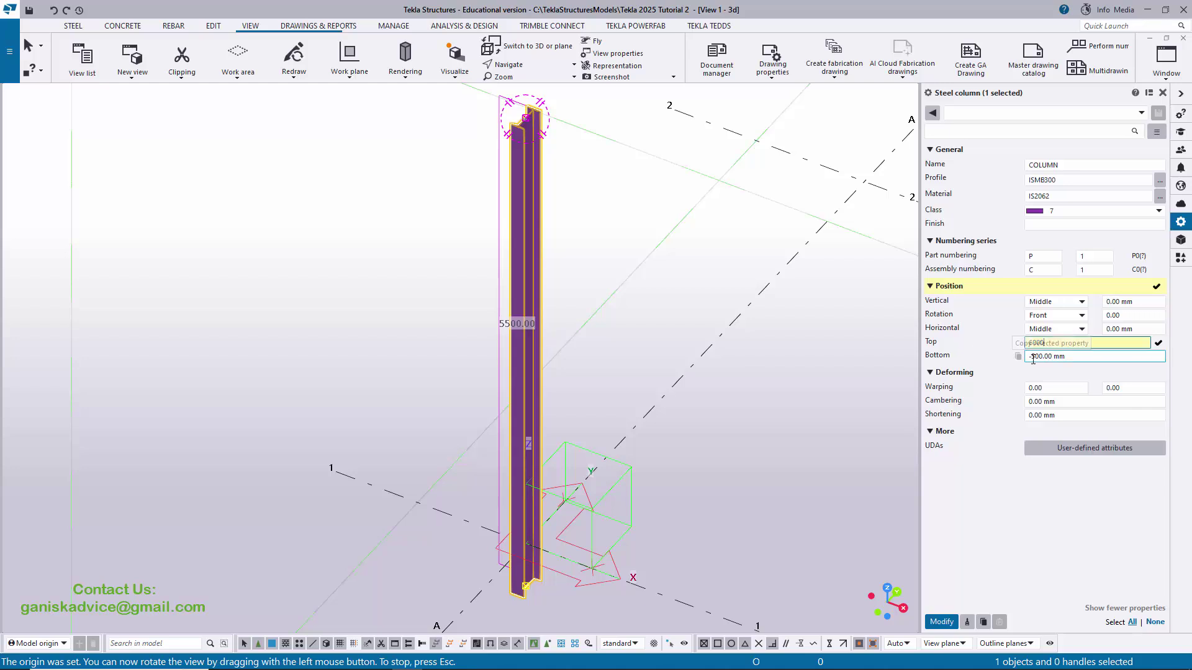
{"action": "key", "text": "Tab"}
{"action": "type", "text": "0"}
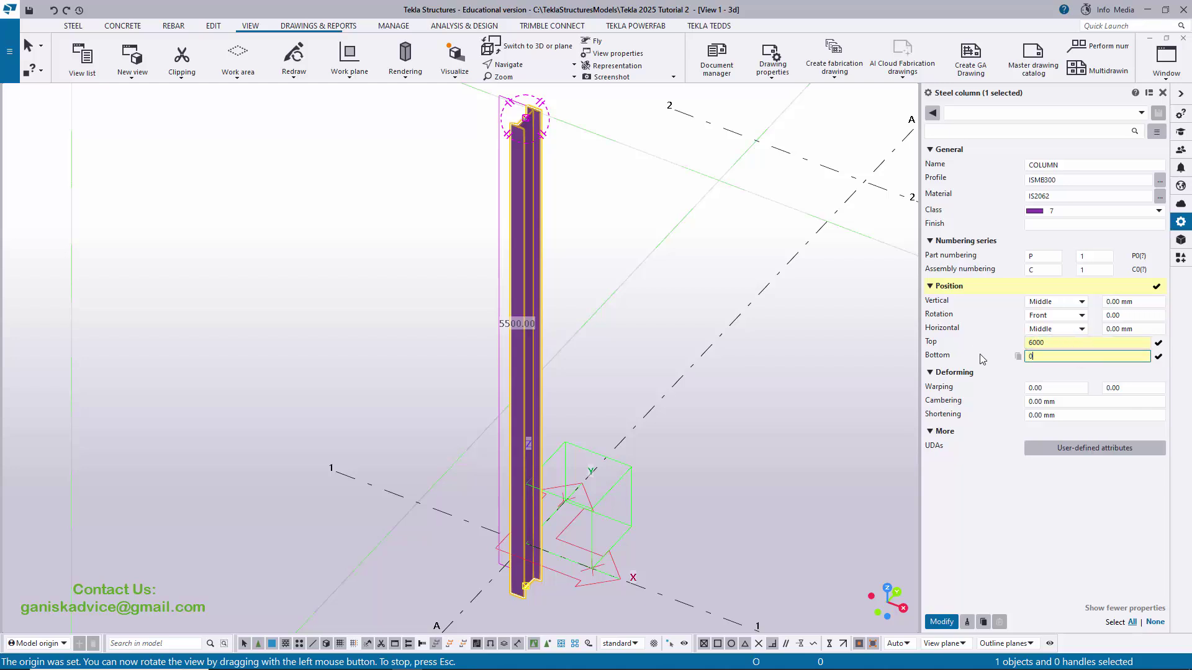
{"action": "middle_click_drag", "start_coordinate": [675, 492], "coordinate": [759, 378]}
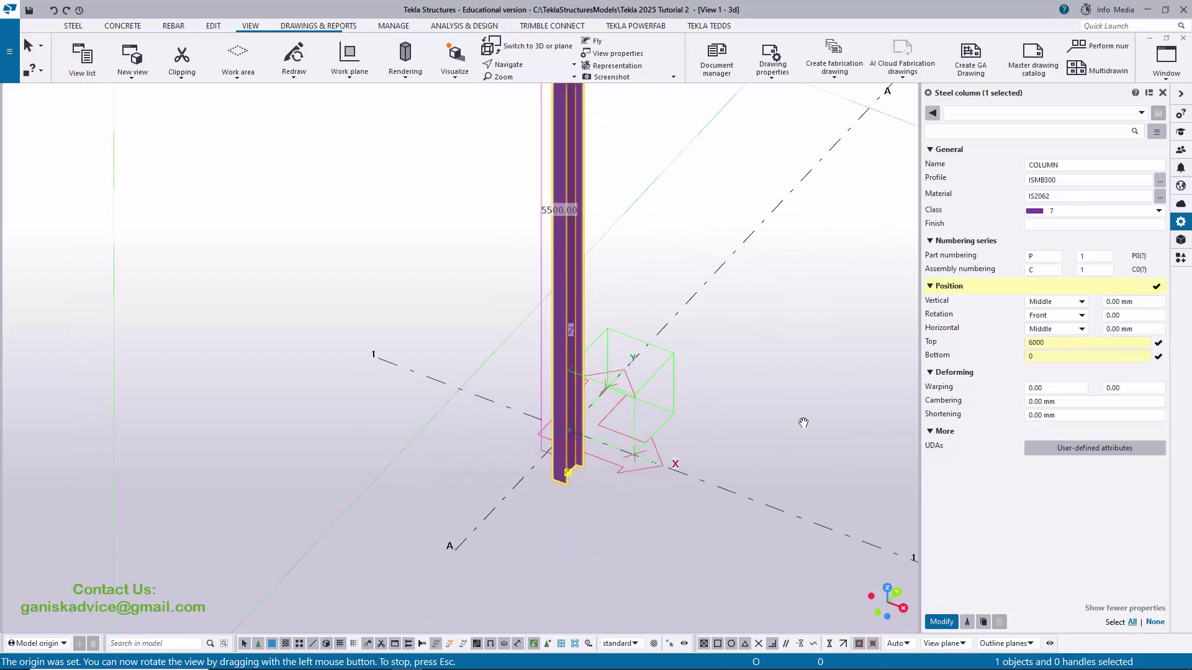
{"action": "left_click_drag", "start_coordinate": [640, 424], "coordinate": [617, 501]}
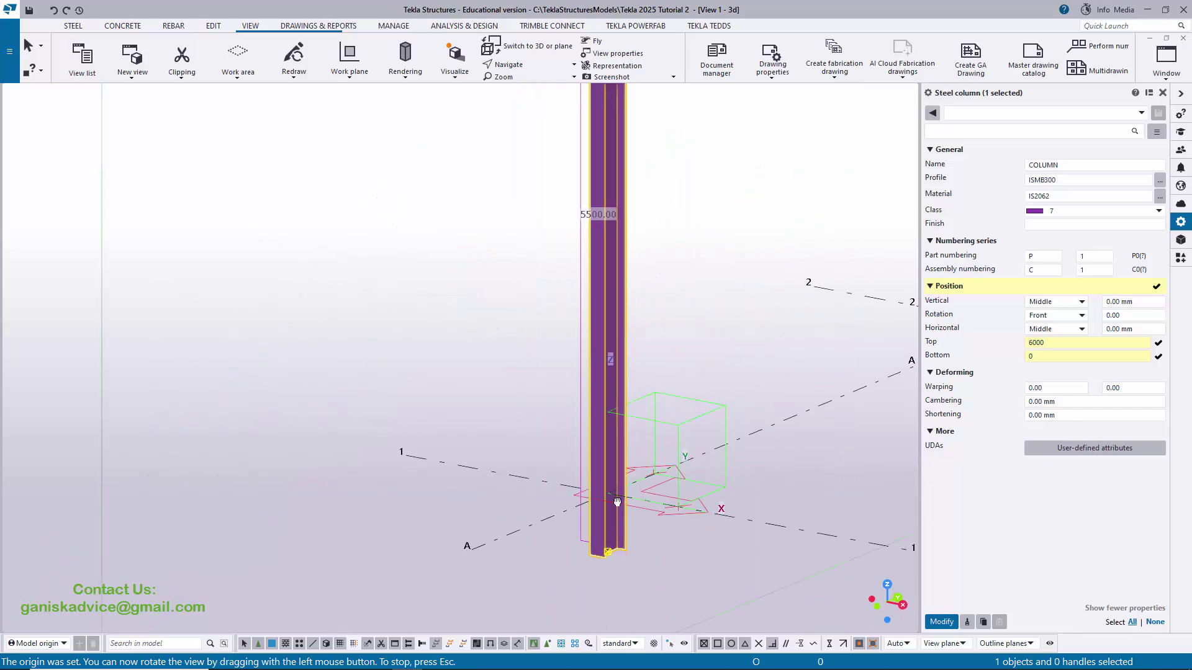
{"action": "middle_click_drag", "start_coordinate": [616, 501], "coordinate": [570, 331]}
{"action": "scroll", "coordinate": [564, 329], "scroll_direction": "up", "scroll_amount": 6}
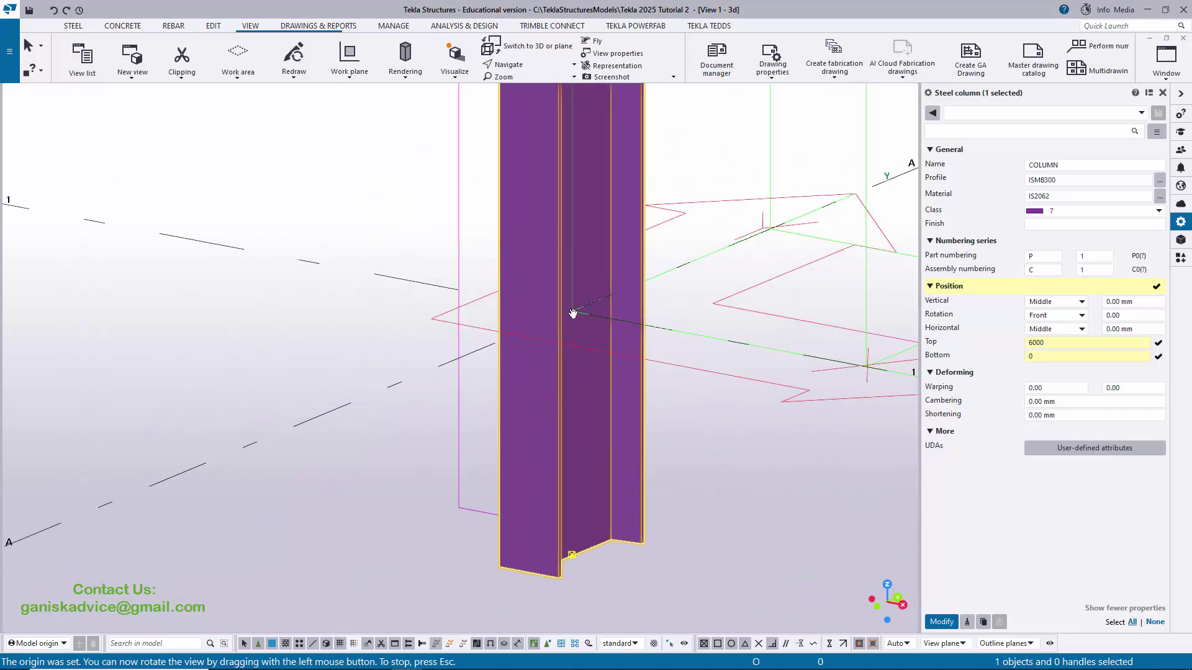
{"action": "scroll", "coordinate": [584, 525], "scroll_direction": "down", "scroll_amount": 10}
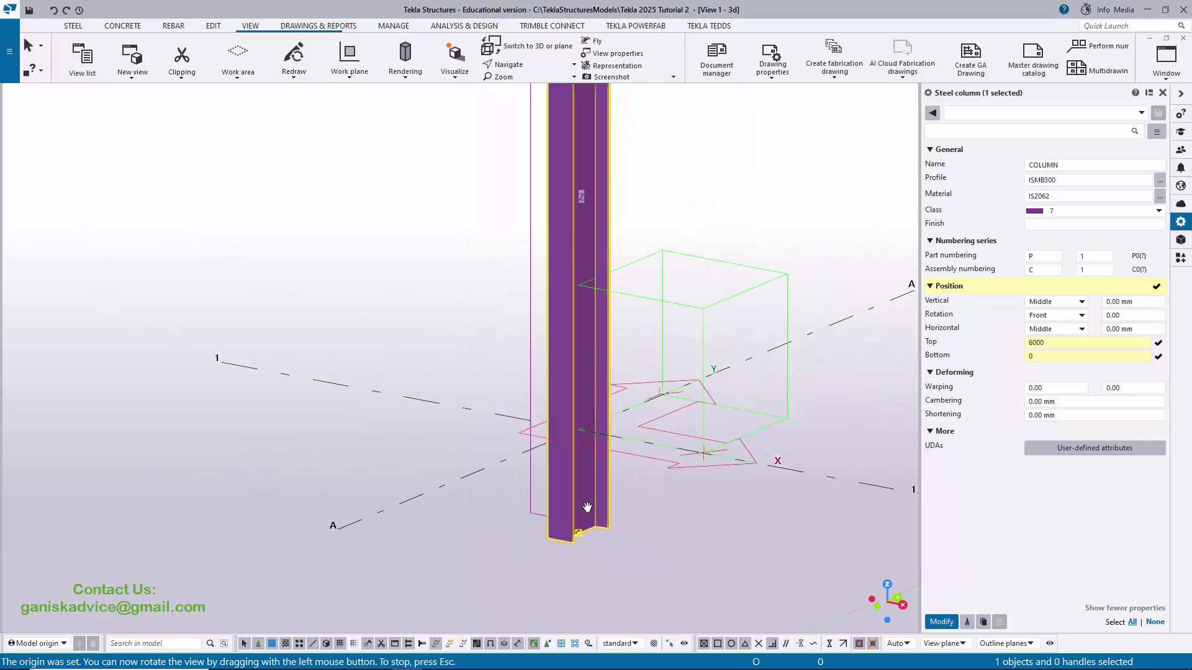
{"action": "scroll", "coordinate": [597, 435], "scroll_direction": "up", "scroll_amount": 3}
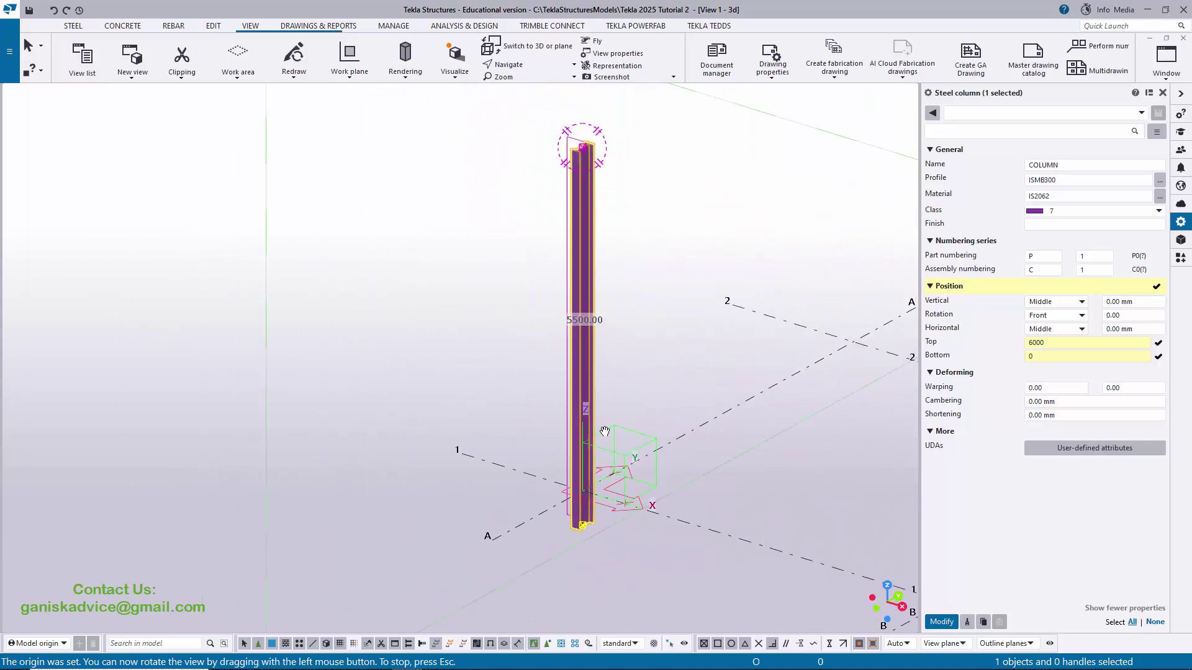
{"action": "left_click", "coordinate": [1055, 345]}
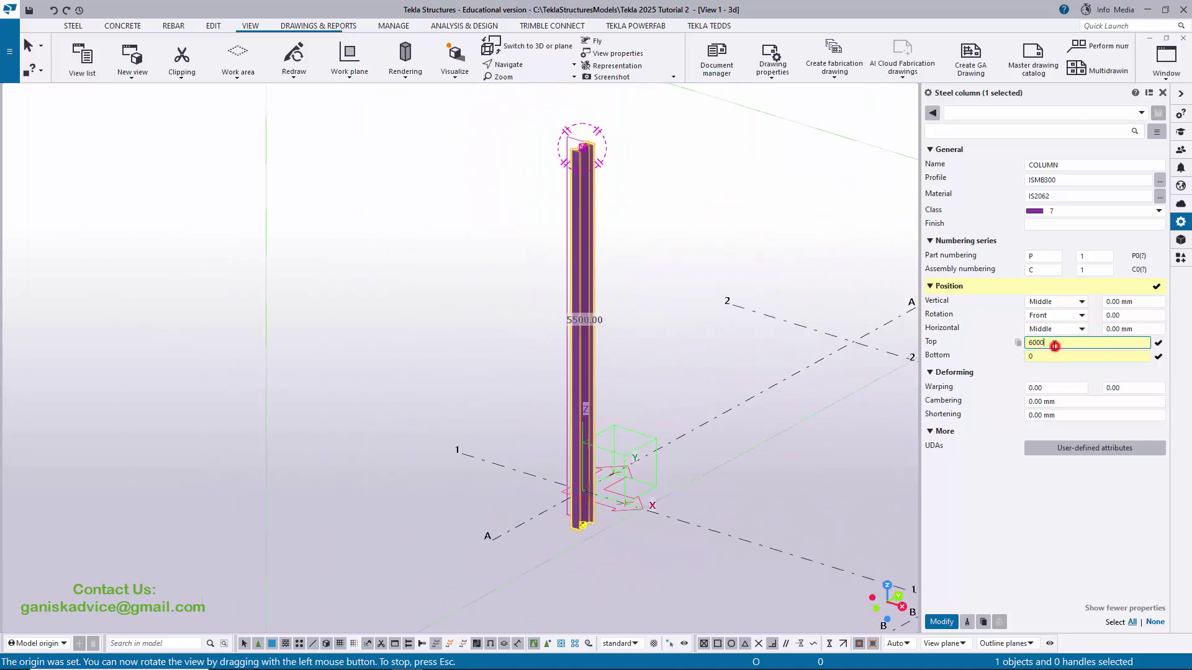
{"action": "left_click", "coordinate": [941, 623]}
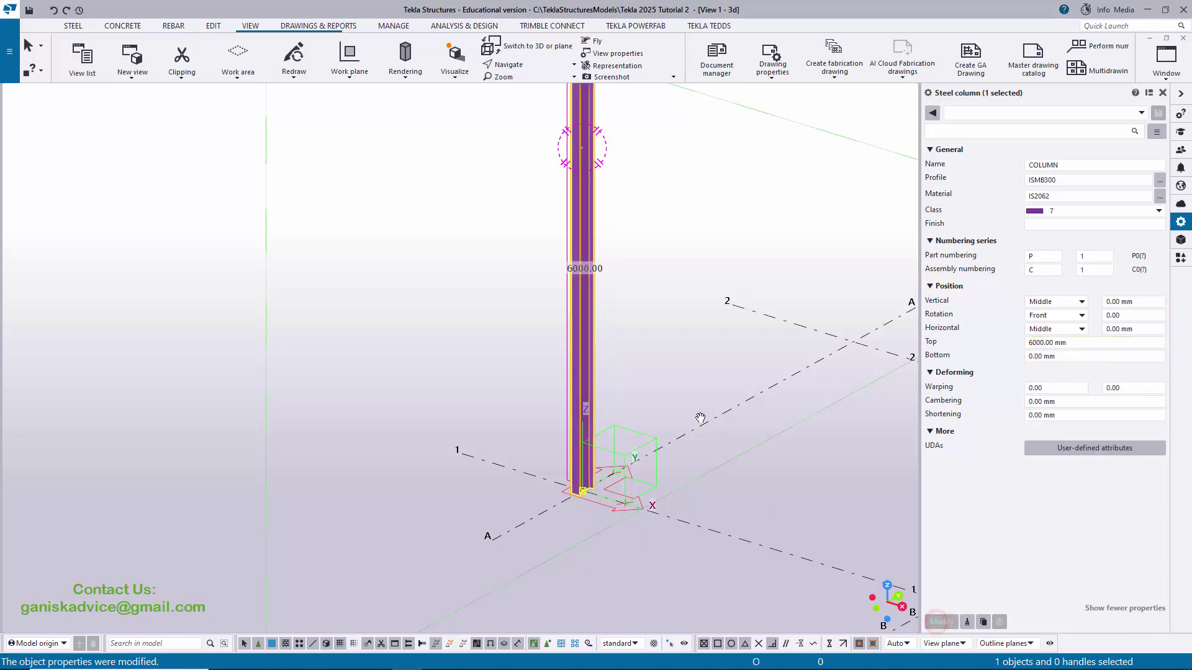
{"action": "scroll", "coordinate": [614, 392], "scroll_direction": "down", "scroll_amount": 2}
{"action": "middle_click_drag", "start_coordinate": [615, 391], "coordinate": [613, 437]}
{"action": "scroll", "coordinate": [599, 344], "scroll_direction": "up", "scroll_amount": 3}
{"action": "middle_click_drag", "start_coordinate": [619, 355], "coordinate": [660, 370], "text": "ctrl"}
{"action": "scroll", "coordinate": [587, 351], "scroll_direction": "down", "scroll_amount": 1}
{"action": "scroll", "coordinate": [587, 350], "scroll_direction": "down", "scroll_amount": 1}
{"action": "scroll", "coordinate": [606, 201], "scroll_direction": "up", "scroll_amount": 6}
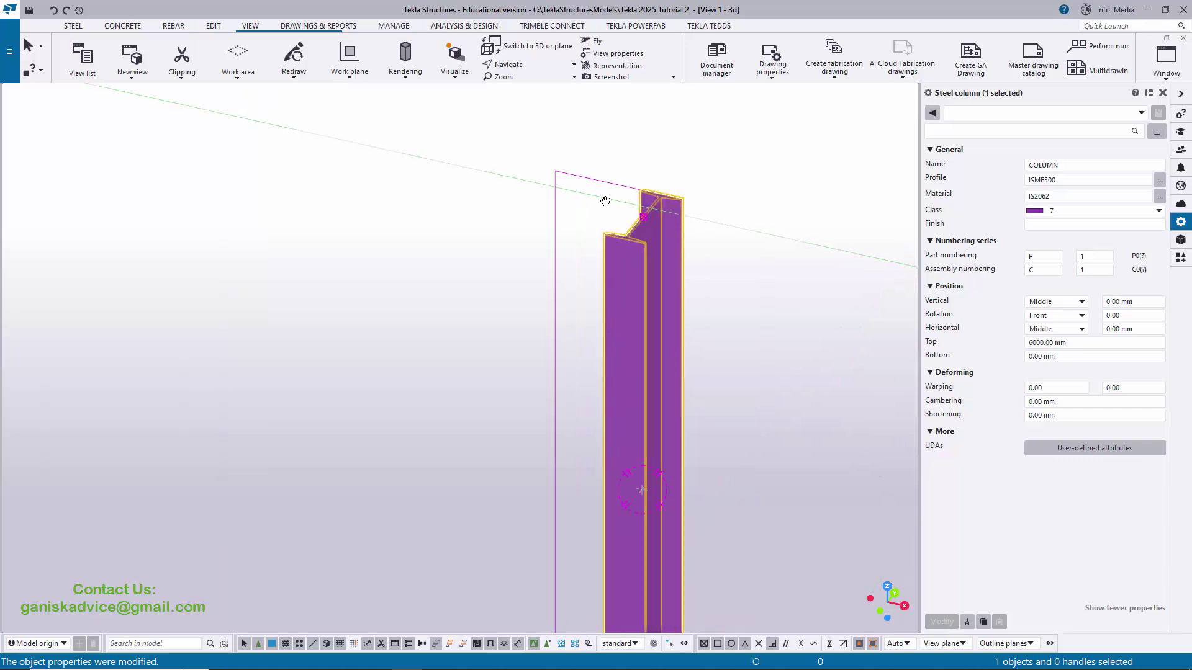
{"action": "scroll", "coordinate": [605, 200], "scroll_direction": "down", "scroll_amount": 8}
{"action": "scroll", "coordinate": [676, 331], "scroll_direction": "up", "scroll_amount": 2}
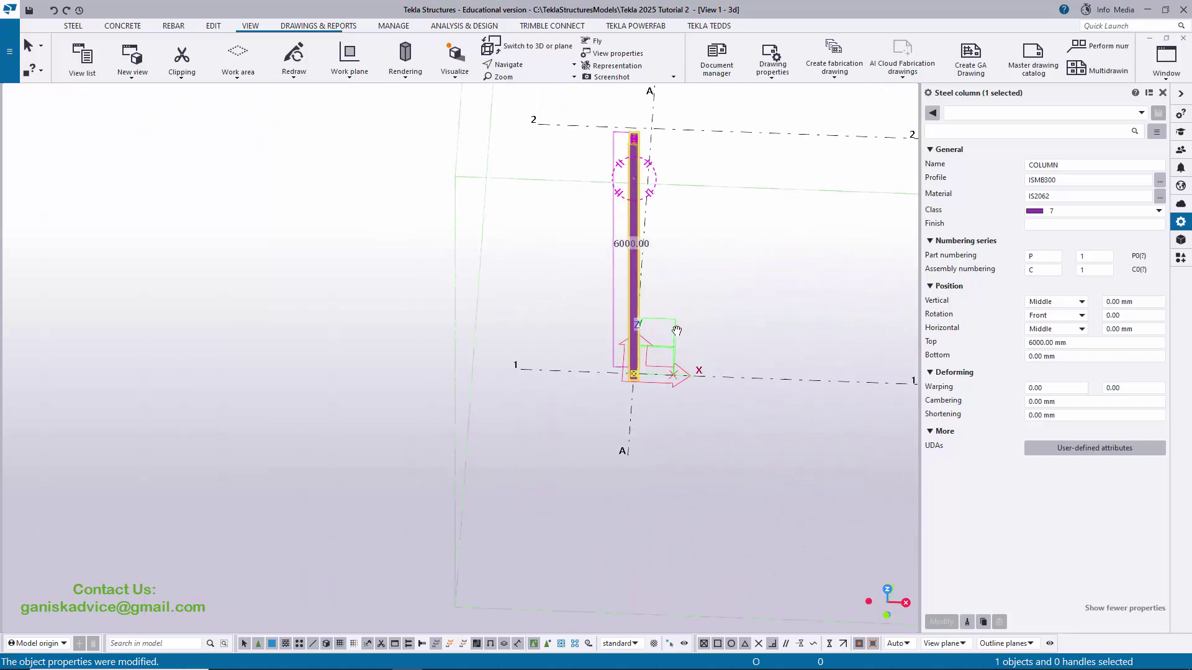
{"action": "middle_click_drag", "start_coordinate": [677, 331], "coordinate": [679, 376], "text": "ctrl"}
{"action": "scroll", "coordinate": [629, 121], "scroll_direction": "up", "scroll_amount": 3}
{"action": "scroll", "coordinate": [650, 214], "scroll_direction": "down", "scroll_amount": 4}
{"action": "key", "text": "alt+Tab"}
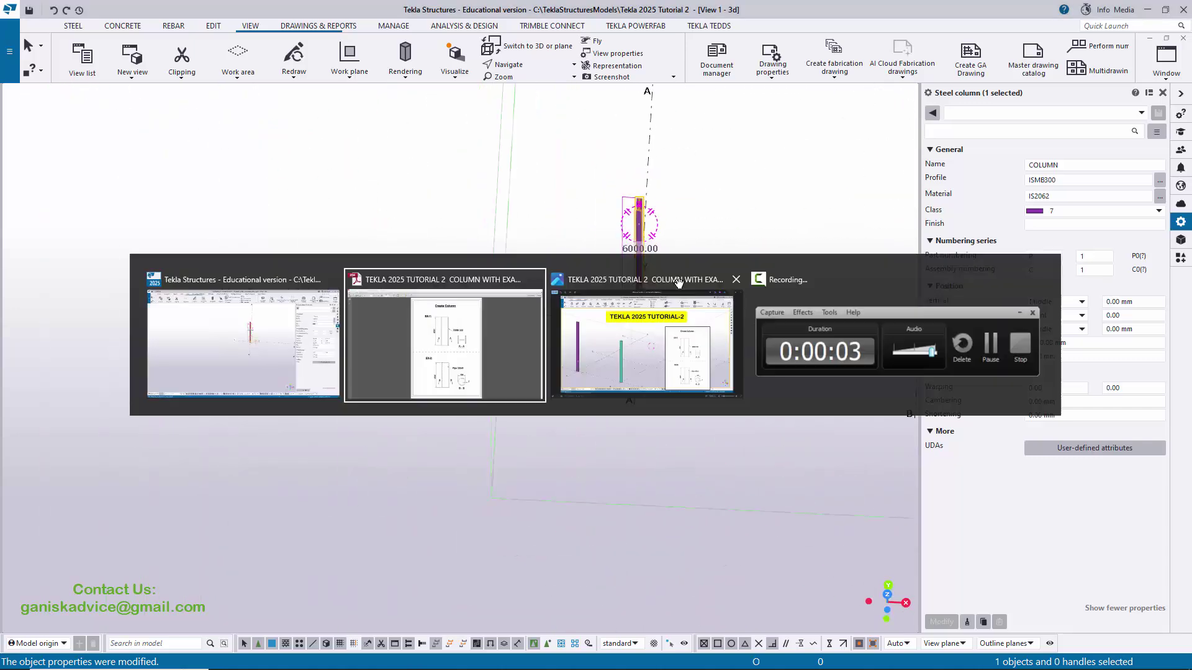
{"action": "key", "text": "alt+Tab"}
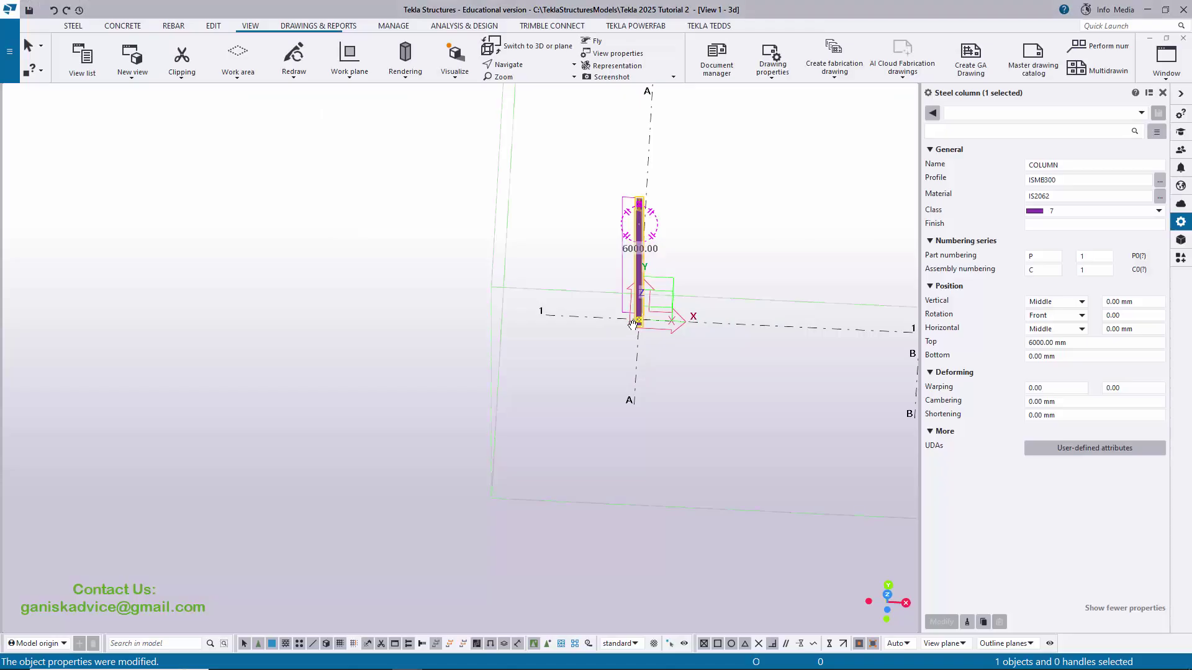
{"action": "middle_click_drag", "start_coordinate": [702, 337], "coordinate": [666, 356]}
{"action": "left_click", "coordinate": [1108, 315]}
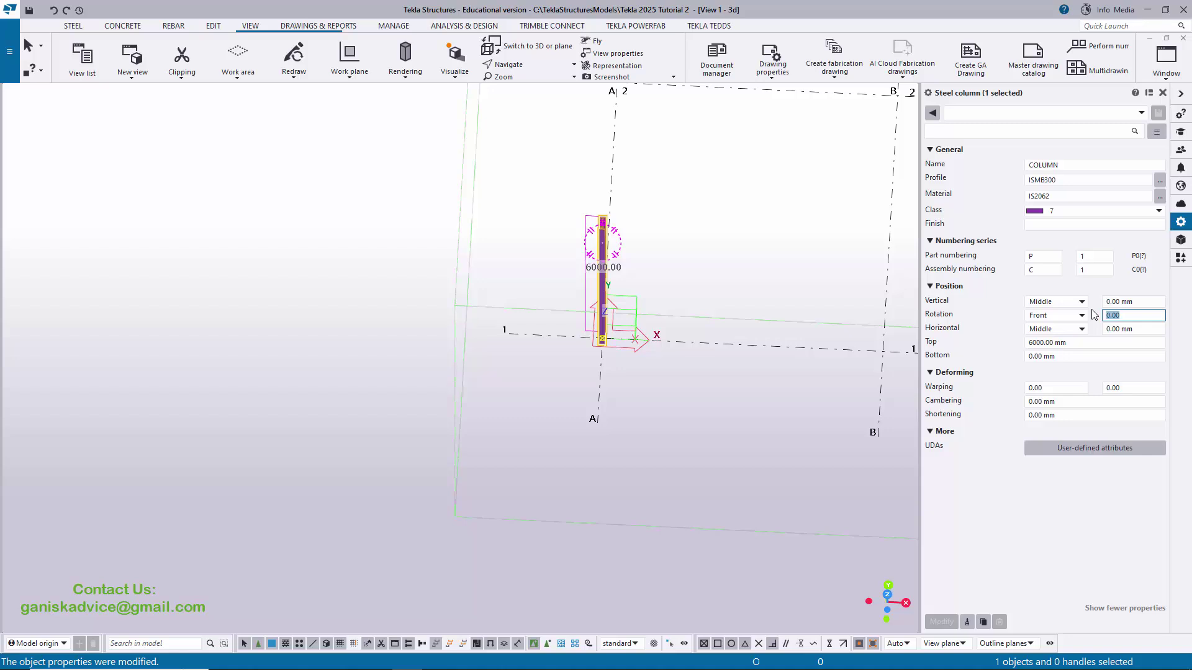
Step: Enter a 90° rotation for the ISMB300 column and apply it
{"action": "type", "text": "90"}
{"action": "left_click", "coordinate": [943, 621]}
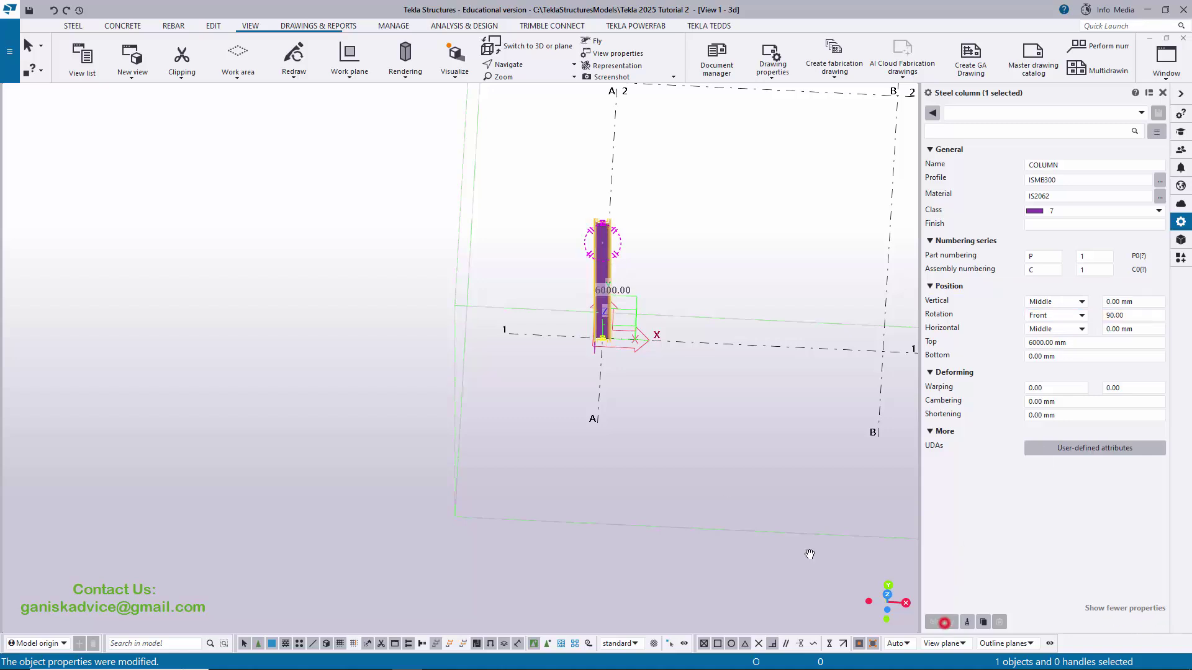
{"action": "scroll", "coordinate": [596, 228], "scroll_direction": "up", "scroll_amount": 5}
{"action": "scroll", "coordinate": [661, 281], "scroll_direction": "down", "scroll_amount": 5}
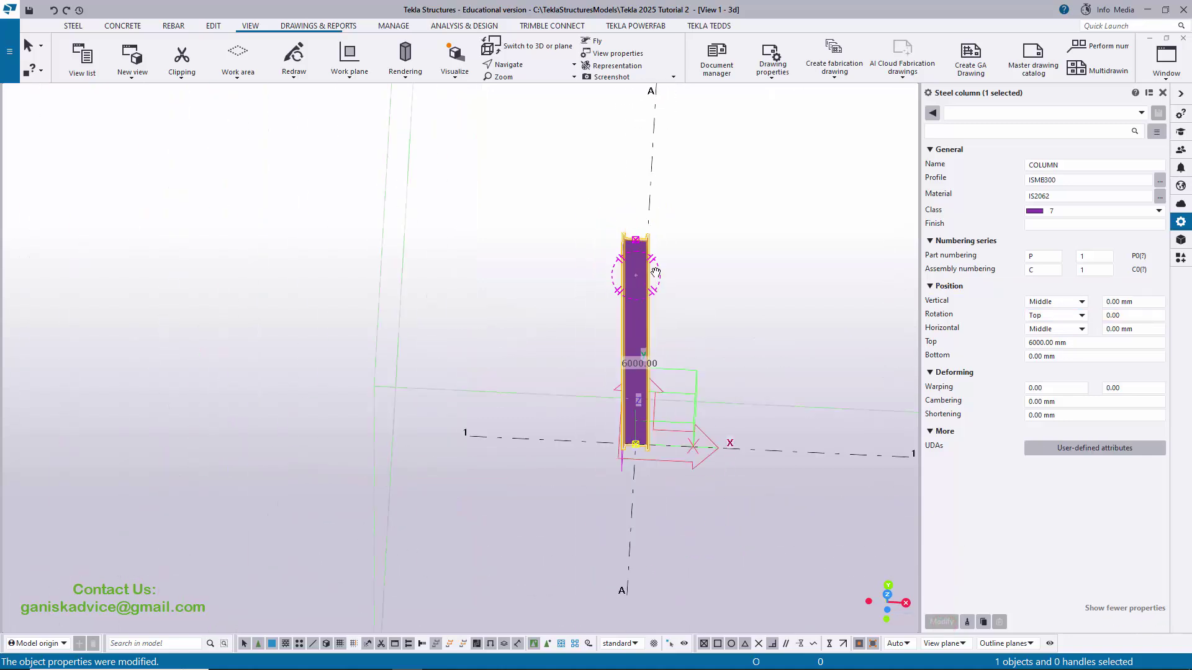
{"action": "scroll", "coordinate": [668, 278], "scroll_direction": "up", "scroll_amount": 4}
{"action": "scroll", "coordinate": [477, 213], "scroll_direction": "down", "scroll_amount": 4}
Step: Switch to the plan view, framed on the column at grid A/1
{"action": "middle_click_drag", "start_coordinate": [623, 247], "coordinate": [524, 305]}
{"action": "scroll", "coordinate": [465, 213], "scroll_direction": "up", "scroll_amount": 2}
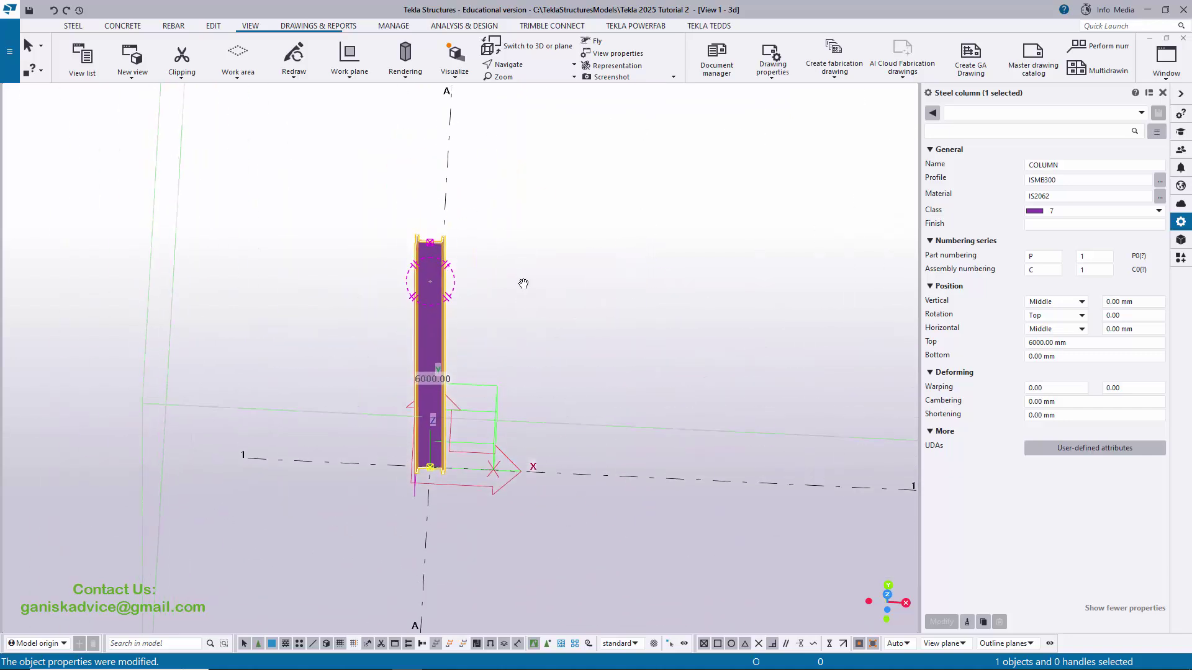
{"action": "key", "text": "ctrl+p"}
{"action": "middle_click_drag", "start_coordinate": [329, 549], "coordinate": [478, 218]}
Step: Inspect the column in plan, then return to an isometric 3D view of the grid
{"action": "scroll", "coordinate": [478, 218], "scroll_direction": "up", "scroll_amount": 6}
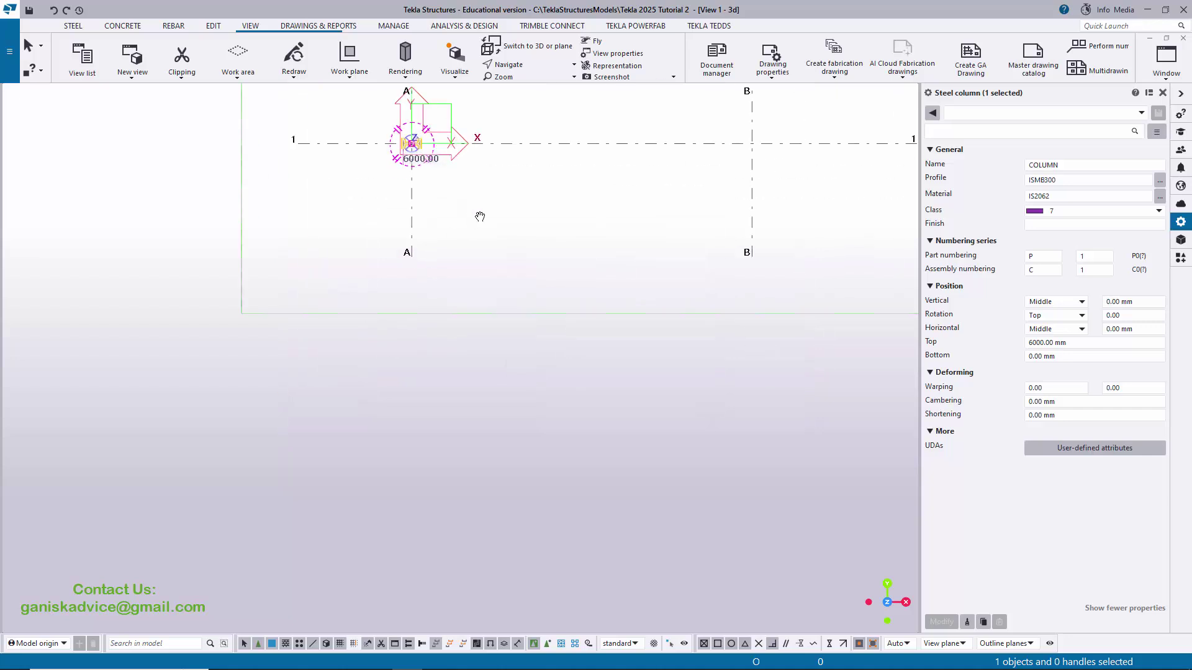
{"action": "middle_click_drag", "start_coordinate": [409, 177], "coordinate": [413, 427]}
{"action": "scroll", "coordinate": [392, 370], "scroll_direction": "up", "scroll_amount": 3}
{"action": "scroll", "coordinate": [393, 369], "scroll_direction": "up", "scroll_amount": 8}
{"action": "scroll", "coordinate": [420, 341], "scroll_direction": "down", "scroll_amount": 8}
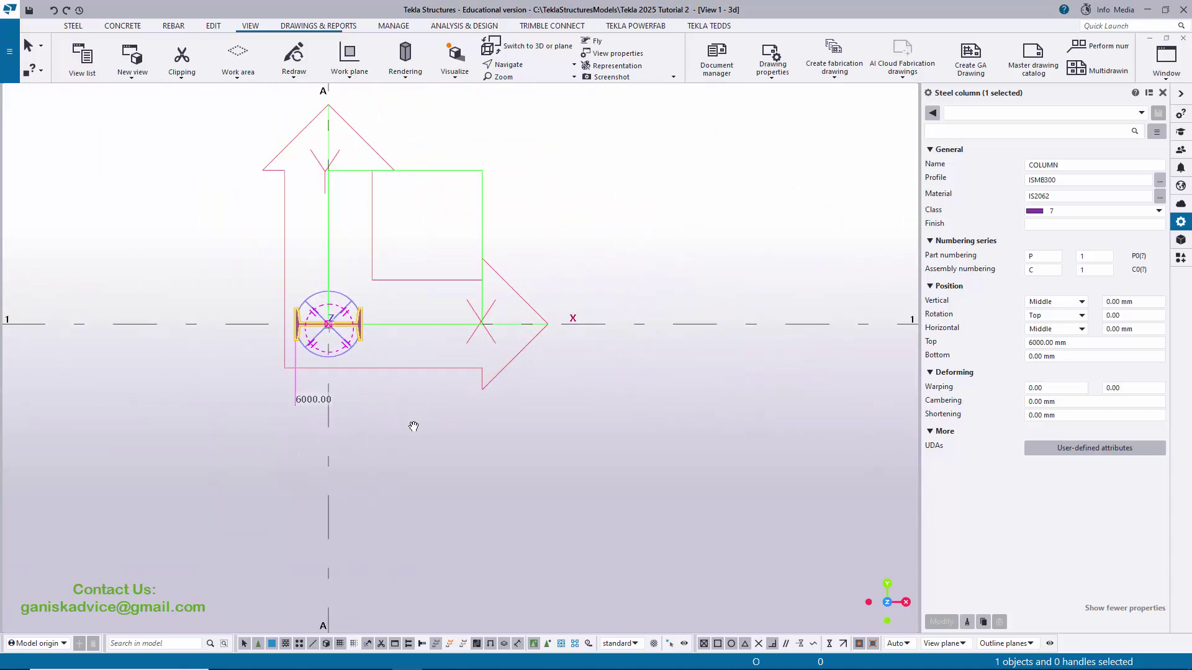
{"action": "key", "text": "ctrl+p"}
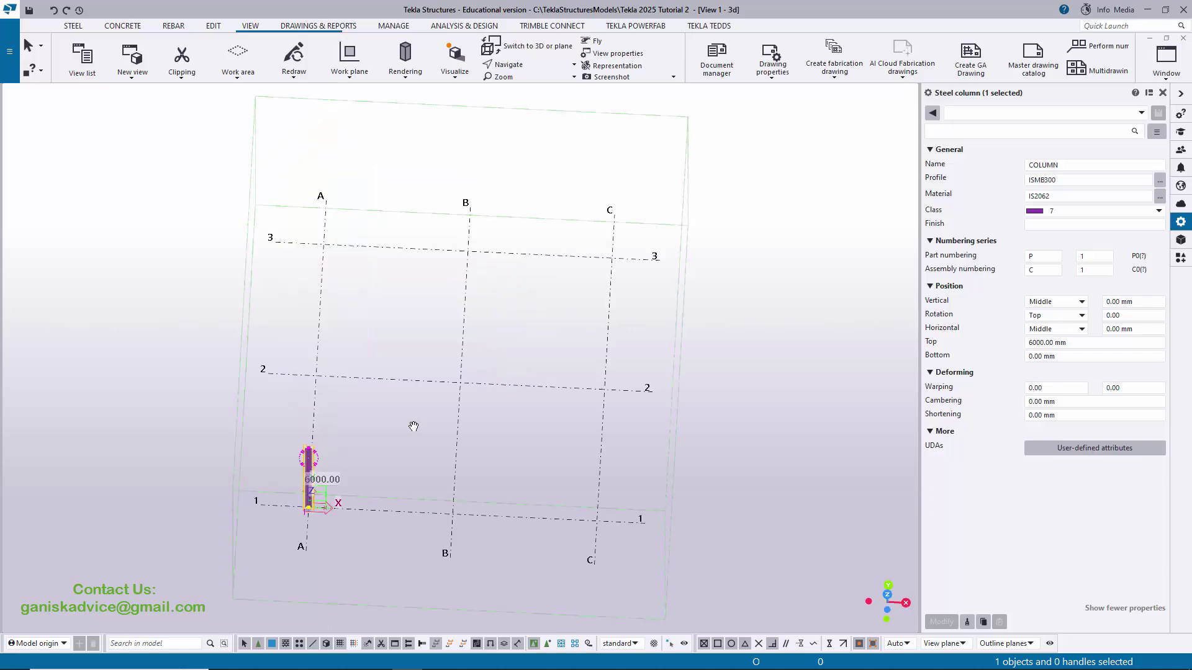
{"action": "middle_click_drag", "start_coordinate": [391, 479], "coordinate": [421, 427], "text": "ctrl"}
{"action": "scroll", "coordinate": [446, 394], "scroll_direction": "up", "scroll_amount": 4}
Step: Interrupt the active command, close the column properties and check the reference PDF
{"action": "right_click", "coordinate": [499, 231]}
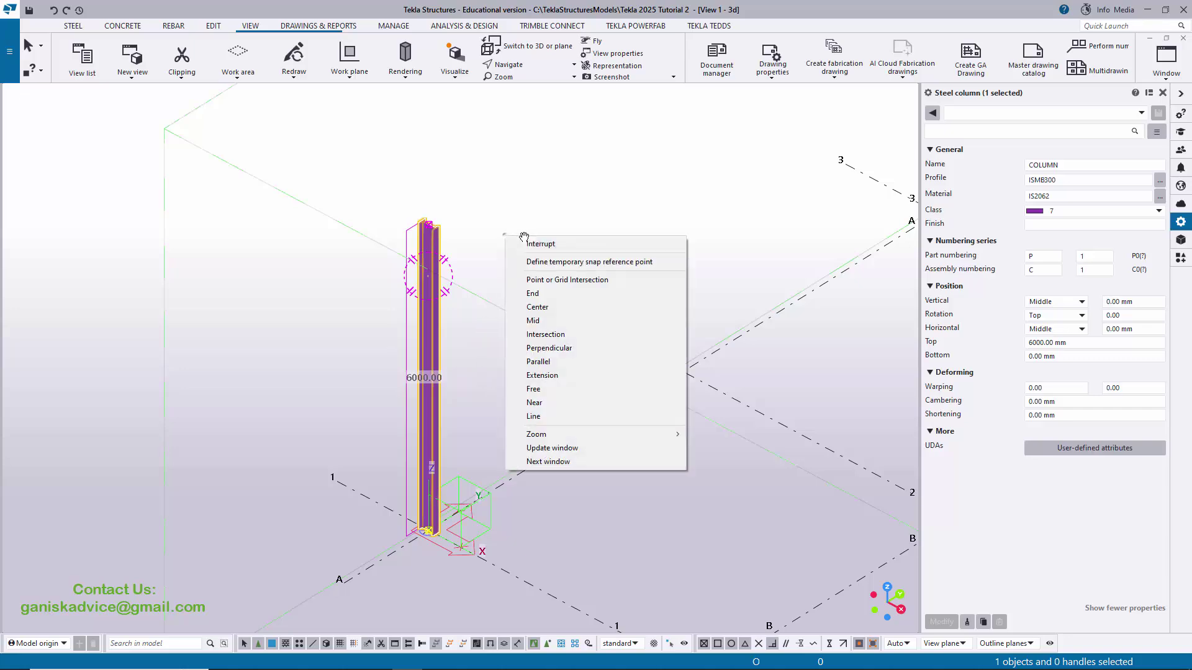
{"action": "left_click", "coordinate": [524, 243]}
{"action": "middle_click_drag", "start_coordinate": [494, 399], "coordinate": [402, 323]}
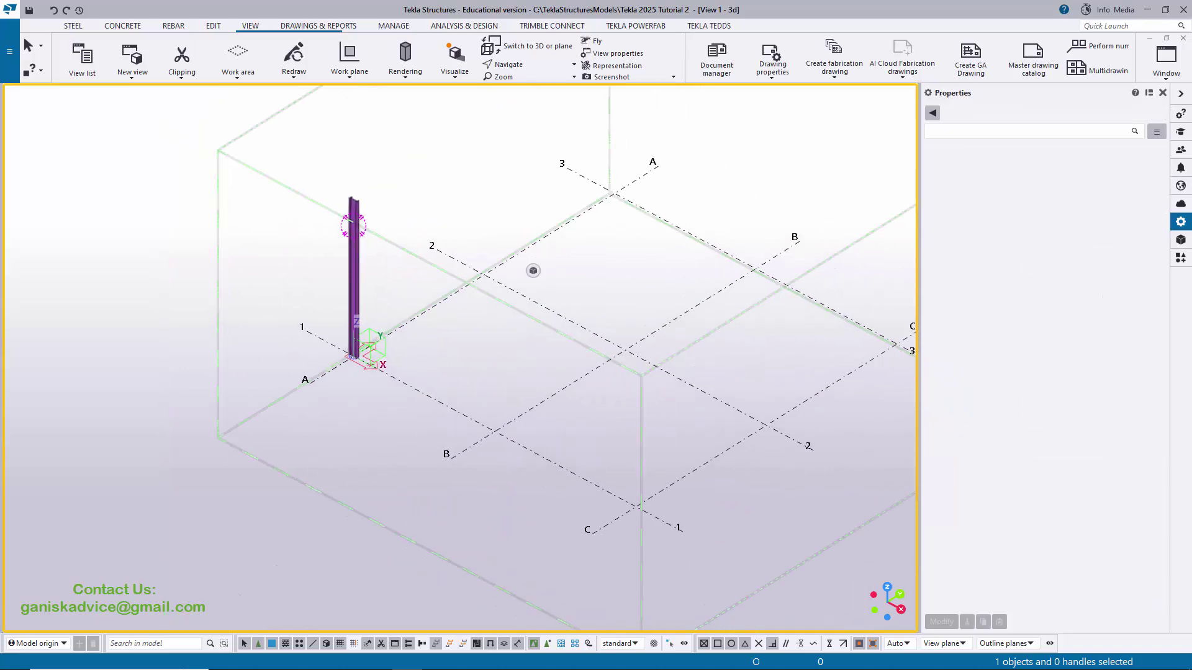
{"action": "left_click", "coordinate": [1160, 94]}
{"action": "key", "text": "alt+Tab"}
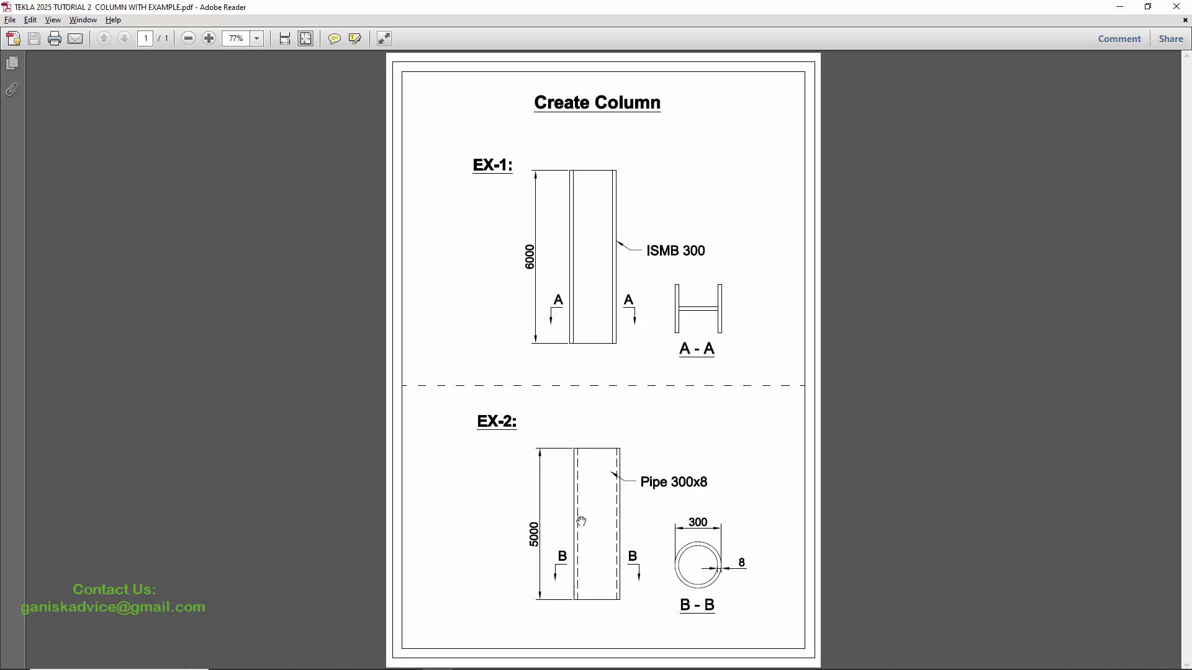
{"action": "key", "text": "alt+Tab"}
Step: Create a new steel column at grid intersection B-1
{"action": "scroll", "coordinate": [424, 397], "scroll_direction": "down", "scroll_amount": 6}
{"action": "middle_click_drag", "start_coordinate": [425, 429], "coordinate": [572, 400], "text": "ctrl"}
{"action": "scroll", "coordinate": [546, 409], "scroll_direction": "up", "scroll_amount": 8}
{"action": "scroll", "coordinate": [572, 399], "scroll_direction": "up", "scroll_amount": 2}
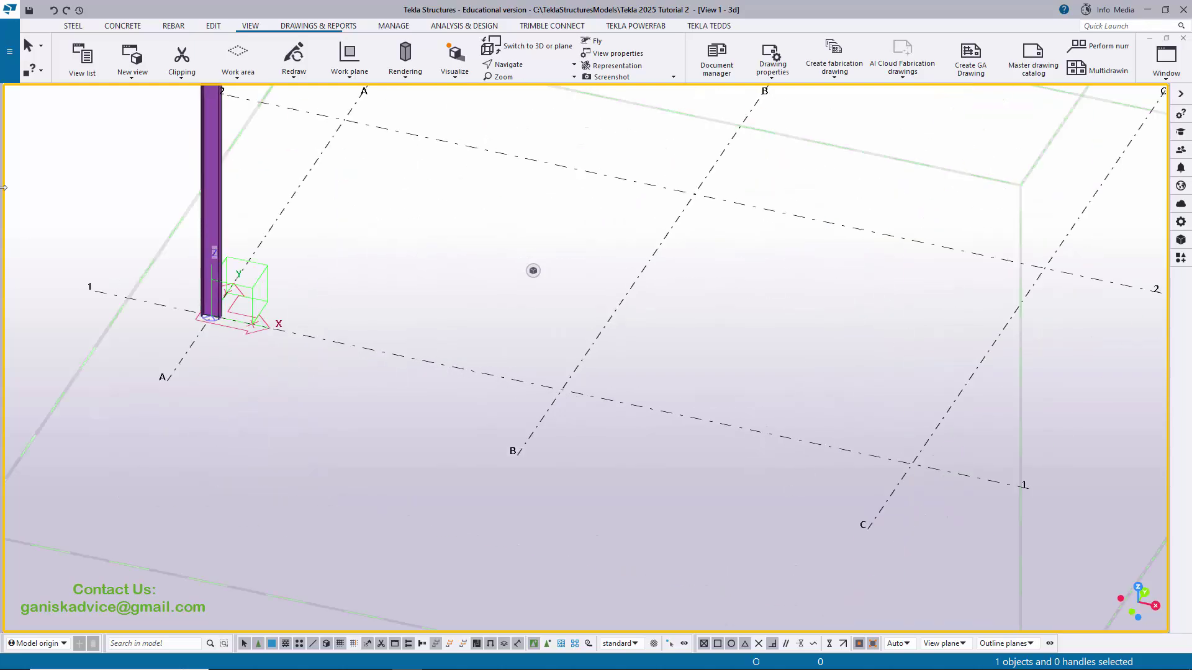
{"action": "left_click", "coordinate": [73, 26]}
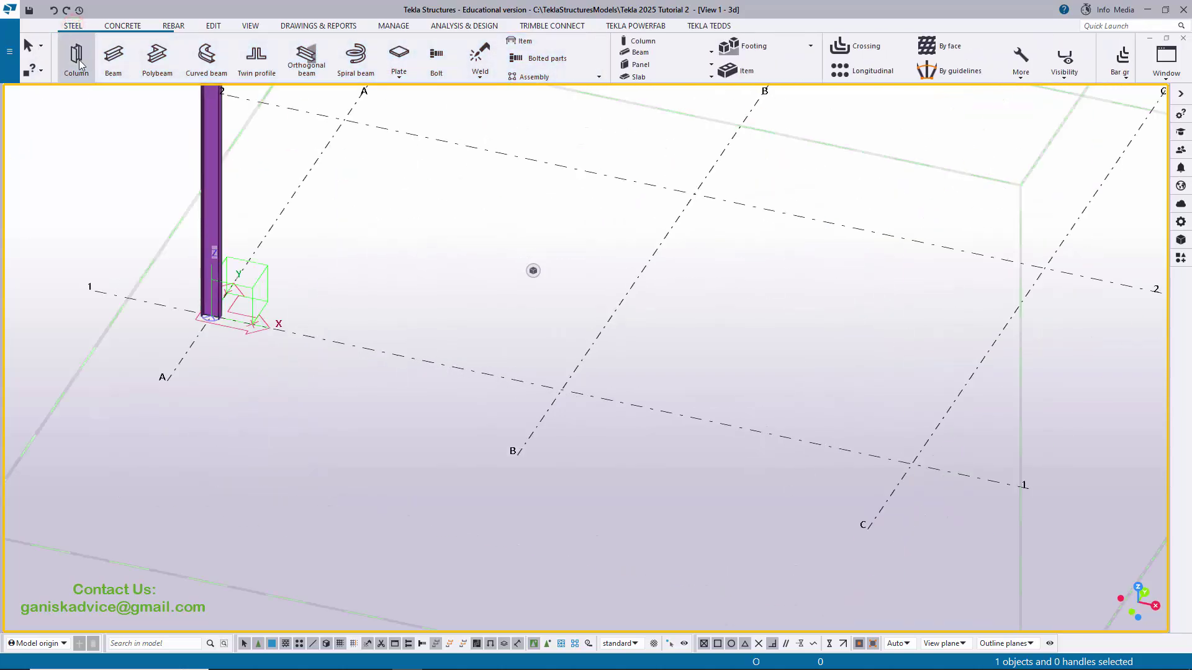
{"action": "left_click", "coordinate": [77, 58]}
{"action": "left_click", "coordinate": [562, 389]}
Step: Interrupt the column command so no further columns are placed
{"action": "middle_click_drag", "start_coordinate": [558, 391], "coordinate": [580, 444], "text": "ctrl"}
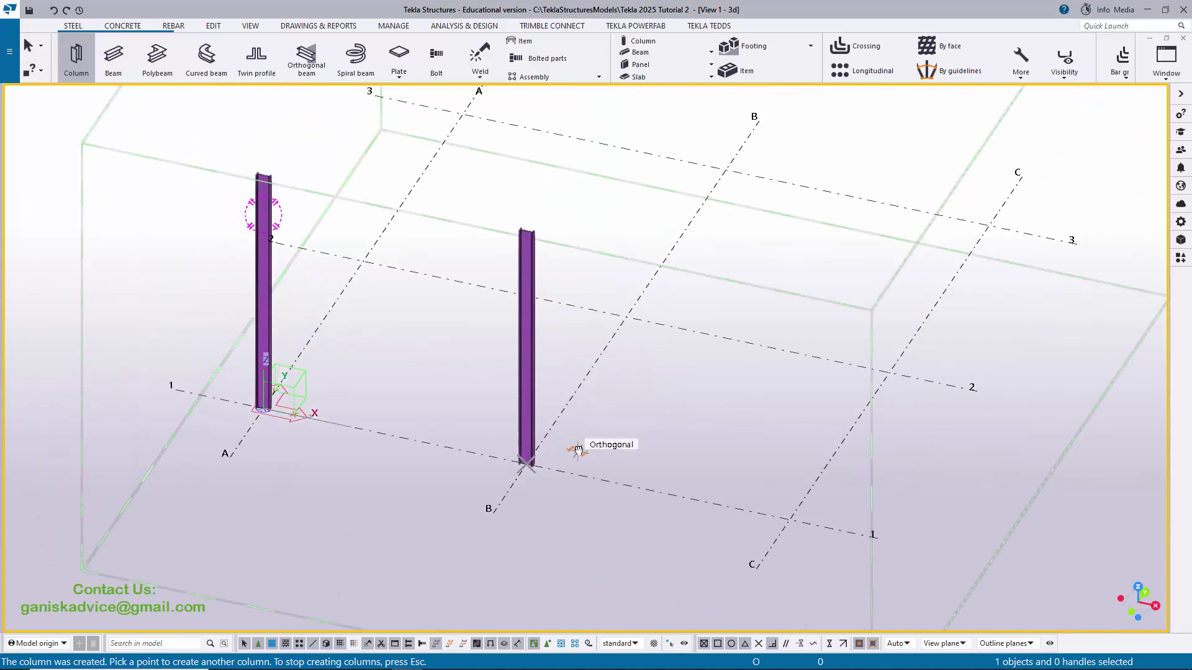
{"action": "right_click", "coordinate": [583, 274]}
{"action": "left_click", "coordinate": [587, 276]}
{"action": "scroll", "coordinate": [453, 285], "scroll_direction": "up", "scroll_amount": 2}
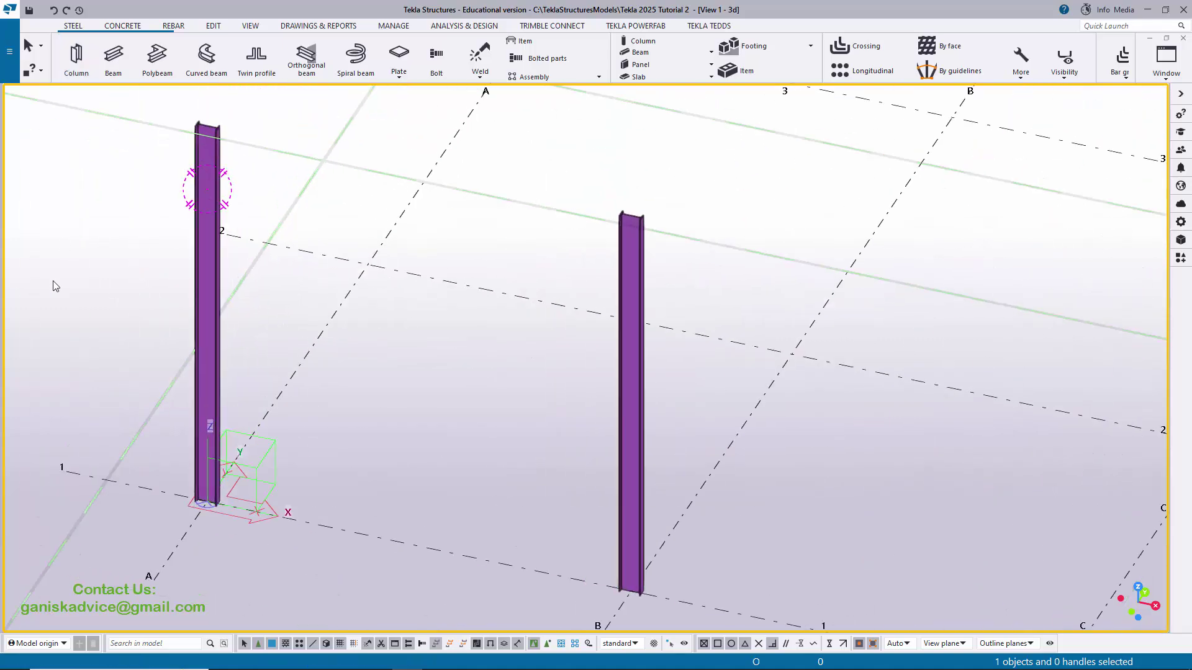
{"action": "scroll", "coordinate": [665, 332], "scroll_direction": "up", "scroll_amount": 3}
{"action": "scroll", "coordinate": [556, 325], "scroll_direction": "down", "scroll_amount": 2}
{"action": "scroll", "coordinate": [566, 314], "scroll_direction": "up", "scroll_amount": 2}
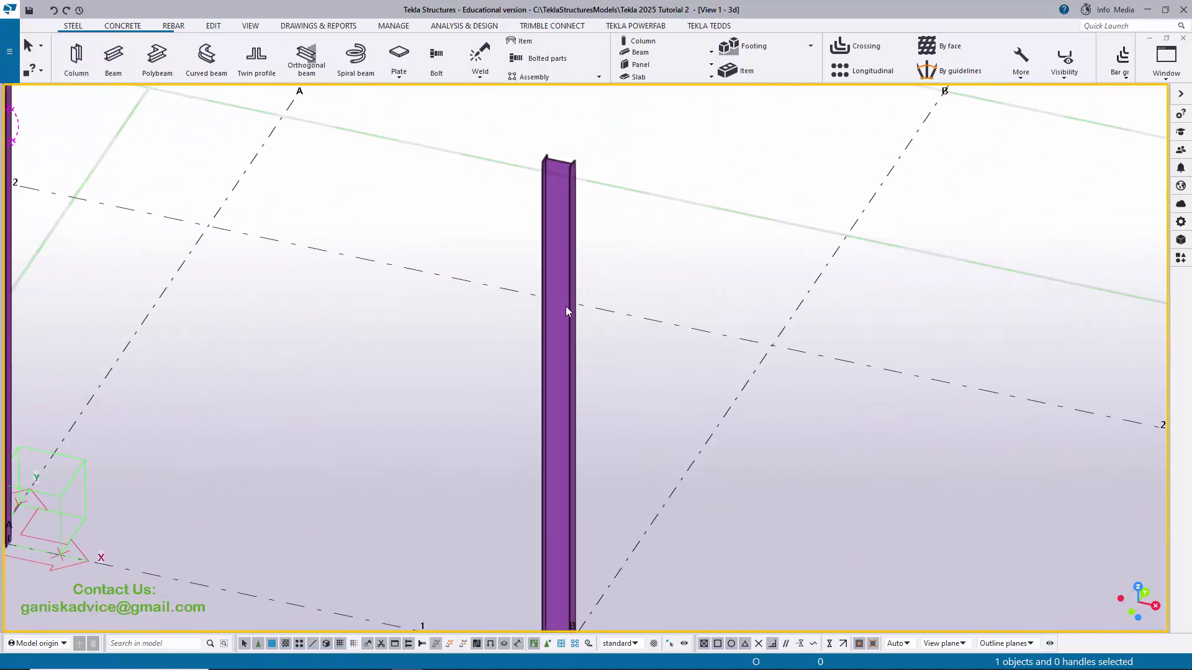
Step: Load the Pipe_Column preset onto the B-1 column: PIPE200*10, bottom -500, top 5000 mm
{"action": "double_click", "coordinate": [572, 323]}
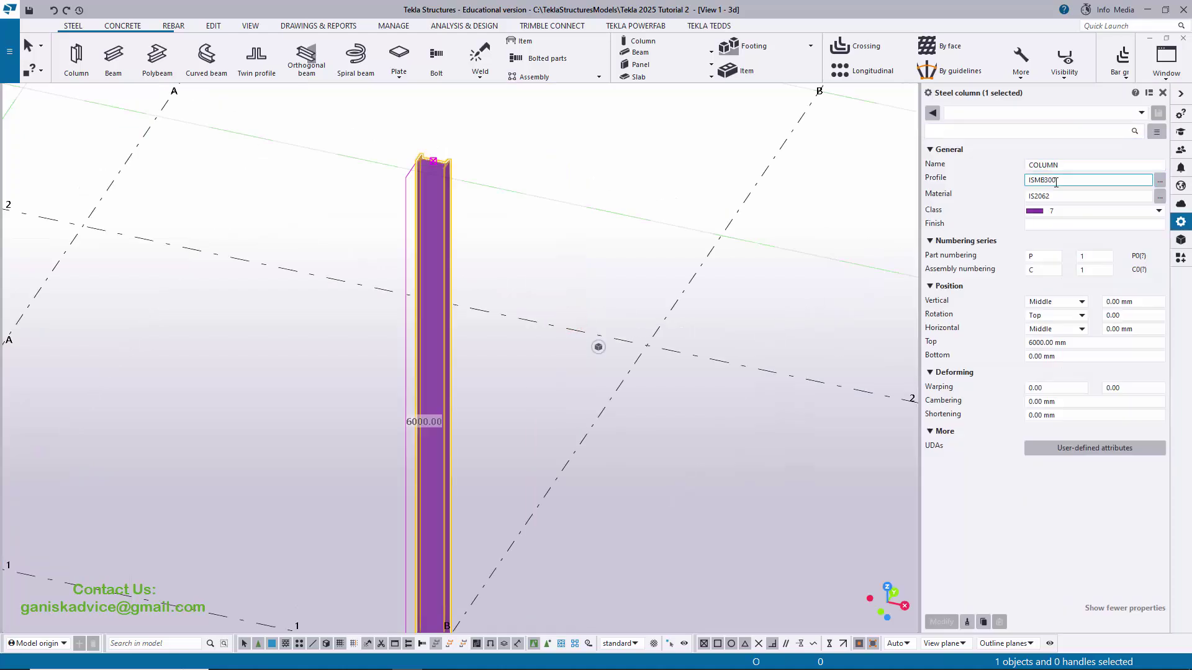
{"action": "left_click", "coordinate": [1037, 115]}
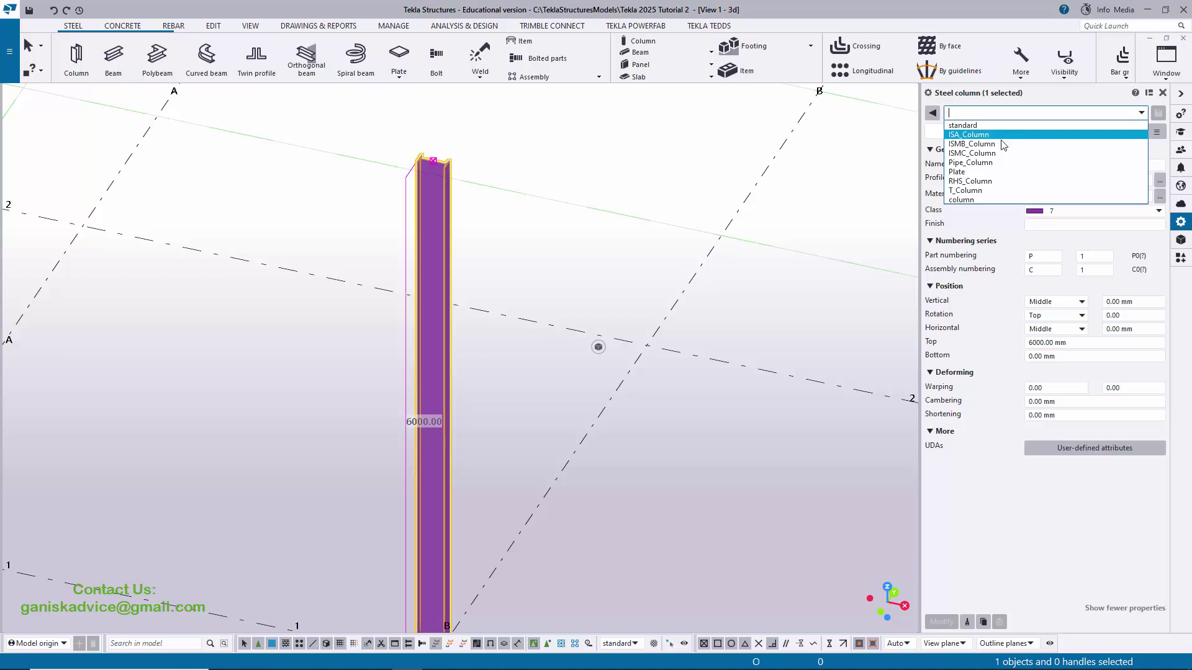
{"action": "left_click", "coordinate": [981, 164]}
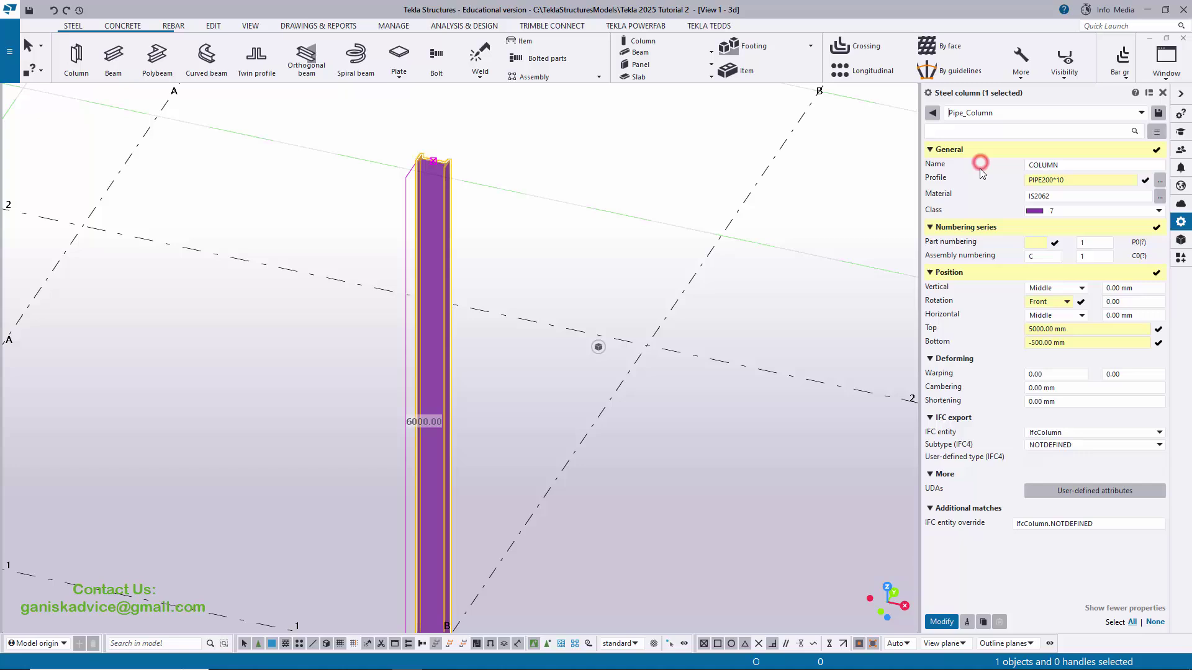
{"action": "left_click", "coordinate": [944, 623]}
{"action": "scroll", "coordinate": [435, 255], "scroll_direction": "up", "scroll_amount": 3}
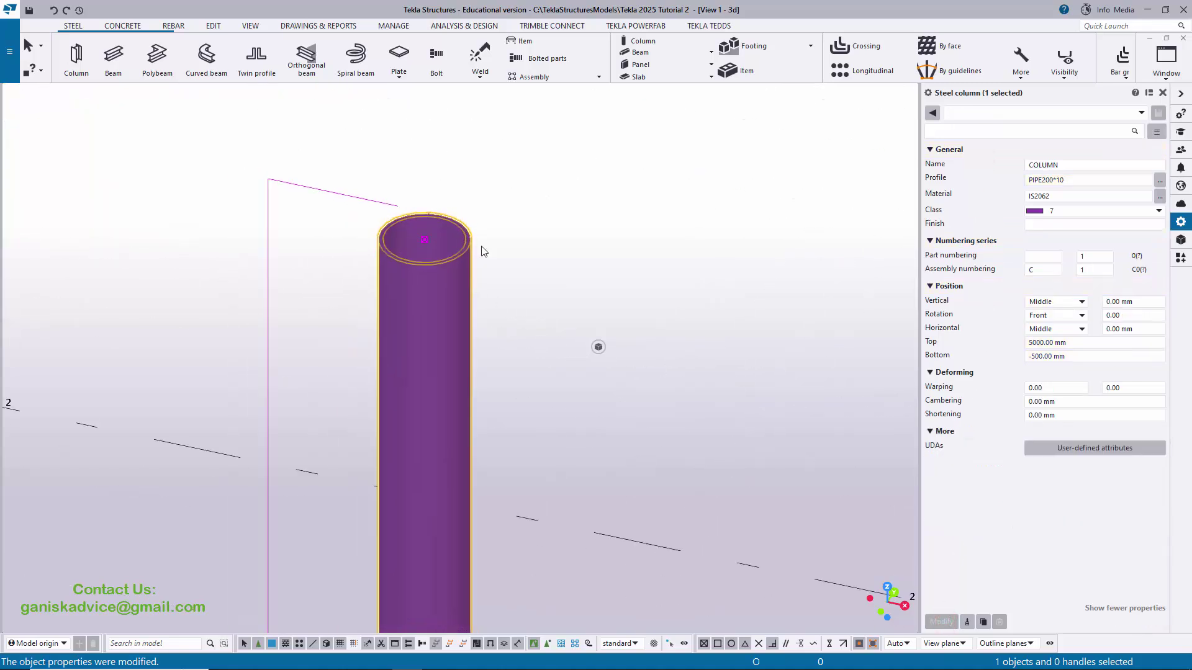
{"action": "scroll", "coordinate": [484, 251], "scroll_direction": "down", "scroll_amount": 3}
Step: Pick the PIPE300*8 profile in Select Profile, setting plate thickness to 8
{"action": "left_click", "coordinate": [1047, 180]}
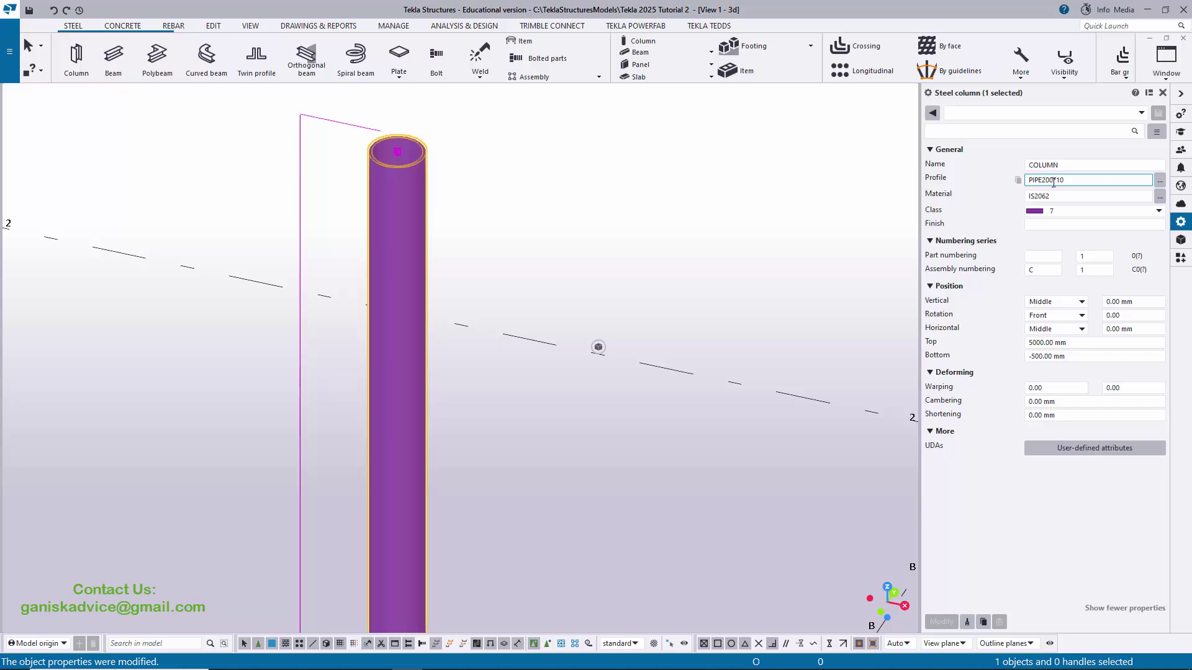
{"action": "left_click", "coordinate": [433, 657]}
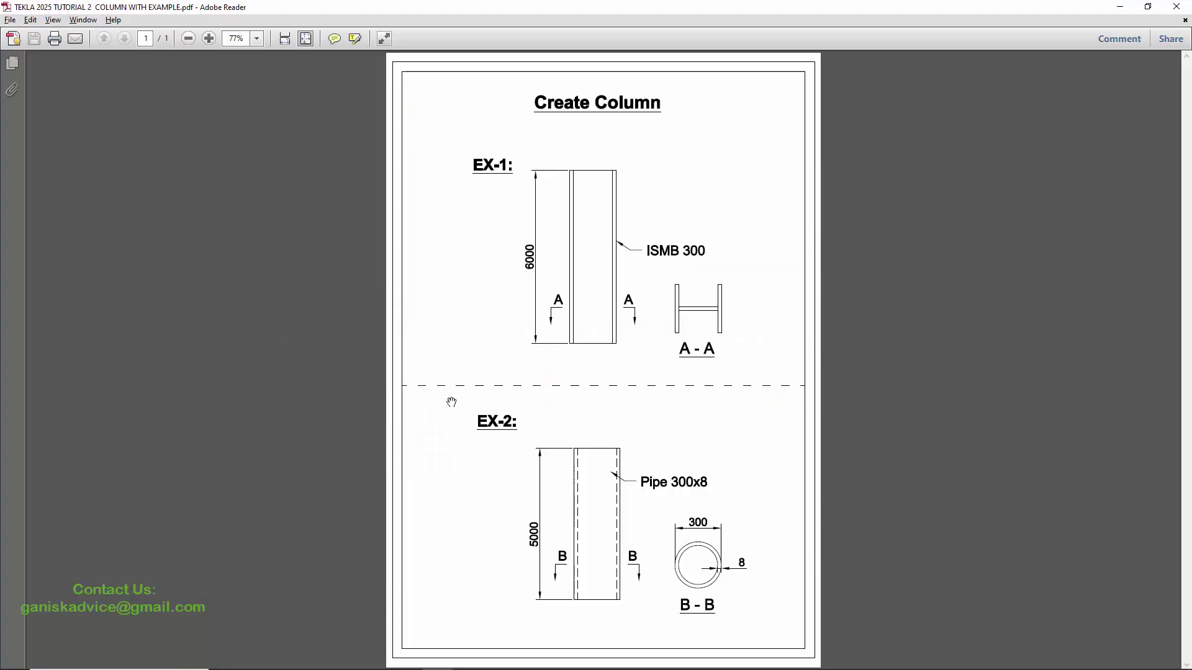
{"action": "key", "text": "alt+Tab"}
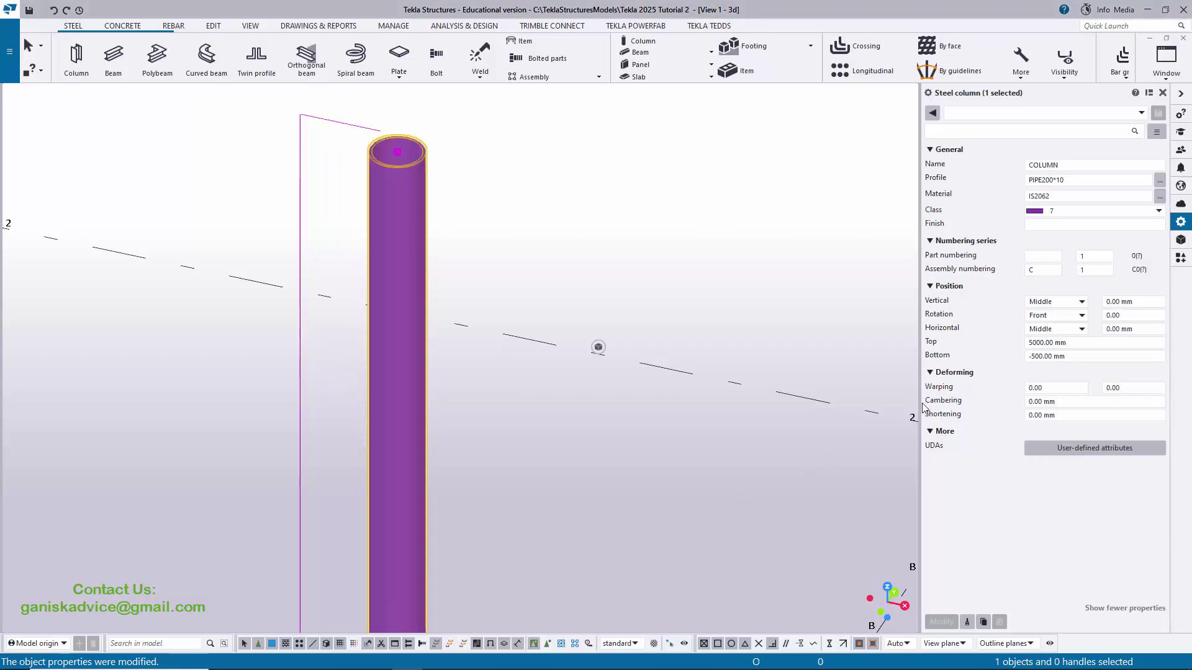
{"action": "left_click", "coordinate": [1158, 183]}
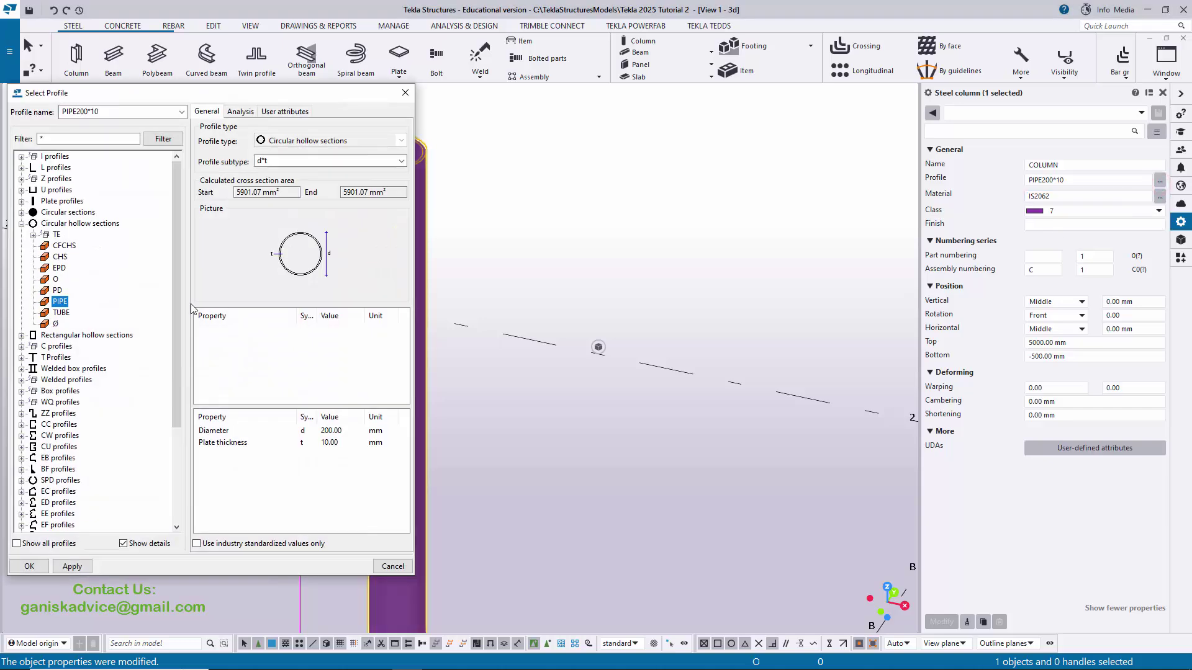
{"action": "left_click", "coordinate": [301, 432]}
{"action": "left_click", "coordinate": [306, 432]}
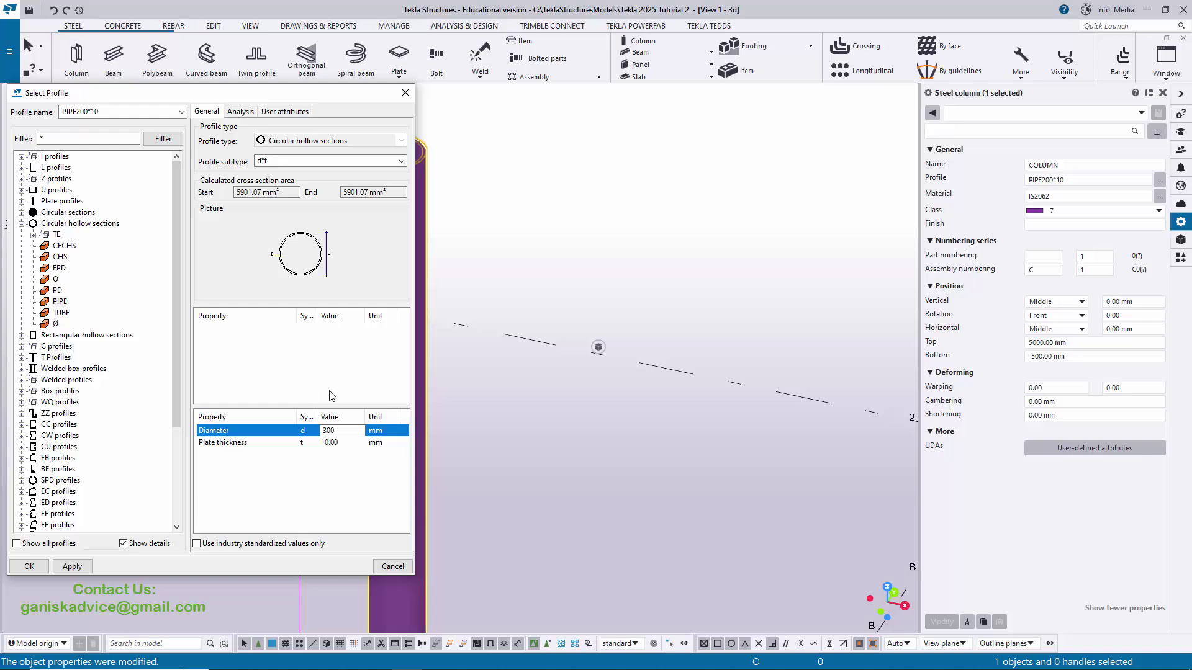
{"action": "left_click", "coordinate": [338, 444]}
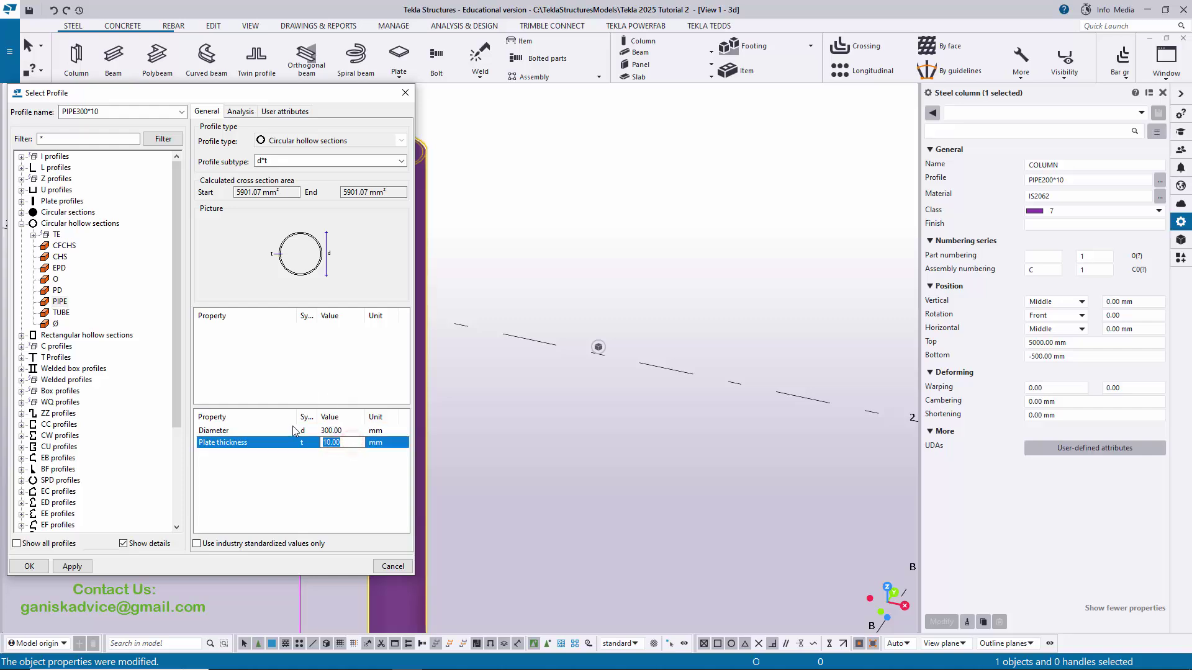
{"action": "left_click", "coordinate": [72, 566]}
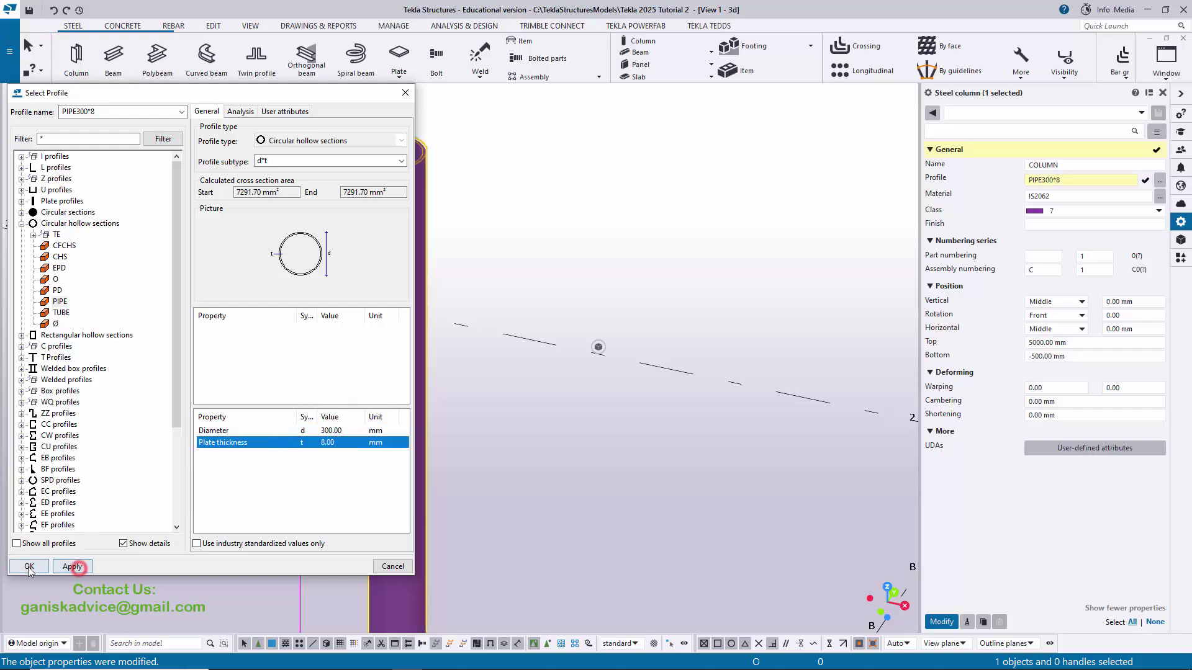
{"action": "left_click", "coordinate": [29, 566]}
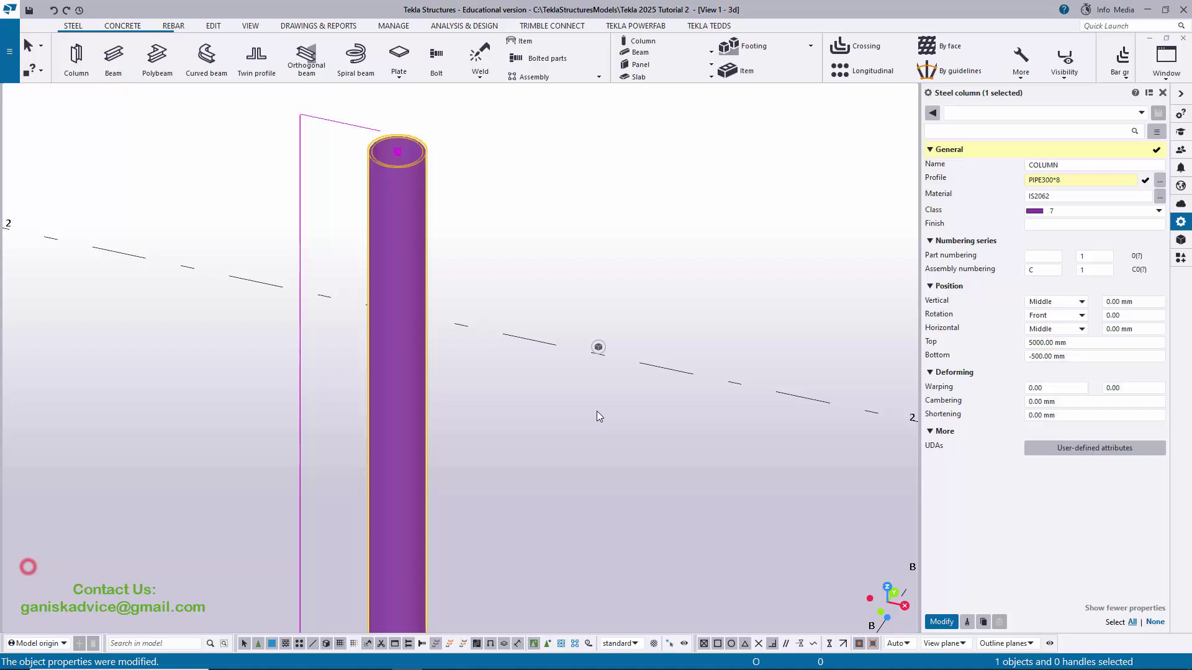
Step: Apply the PIPE300*8 profile to the B-1 column with Modify
{"action": "left_click", "coordinate": [940, 623]}
{"action": "scroll", "coordinate": [589, 429], "scroll_direction": "down", "scroll_amount": 3}
{"action": "scroll", "coordinate": [495, 289], "scroll_direction": "up", "scroll_amount": 5}
{"action": "scroll", "coordinate": [462, 270], "scroll_direction": "down", "scroll_amount": 5}
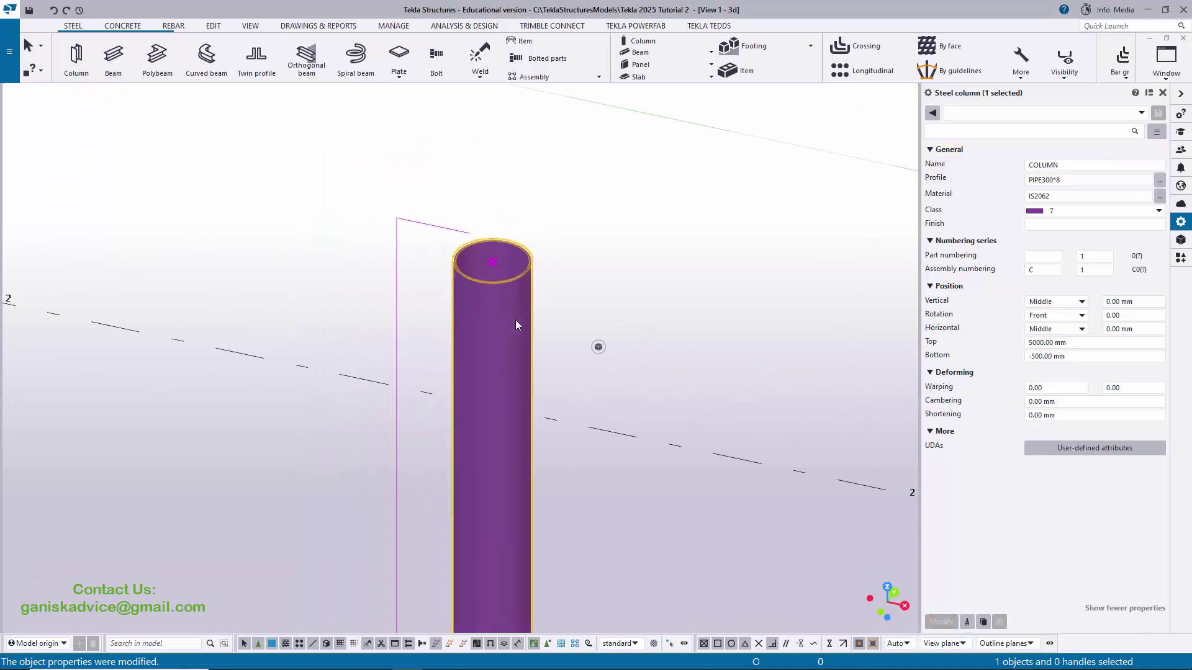
{"action": "middle_click_drag", "start_coordinate": [552, 528], "coordinate": [450, 291]}
{"action": "scroll", "coordinate": [463, 268], "scroll_direction": "down", "scroll_amount": 1}
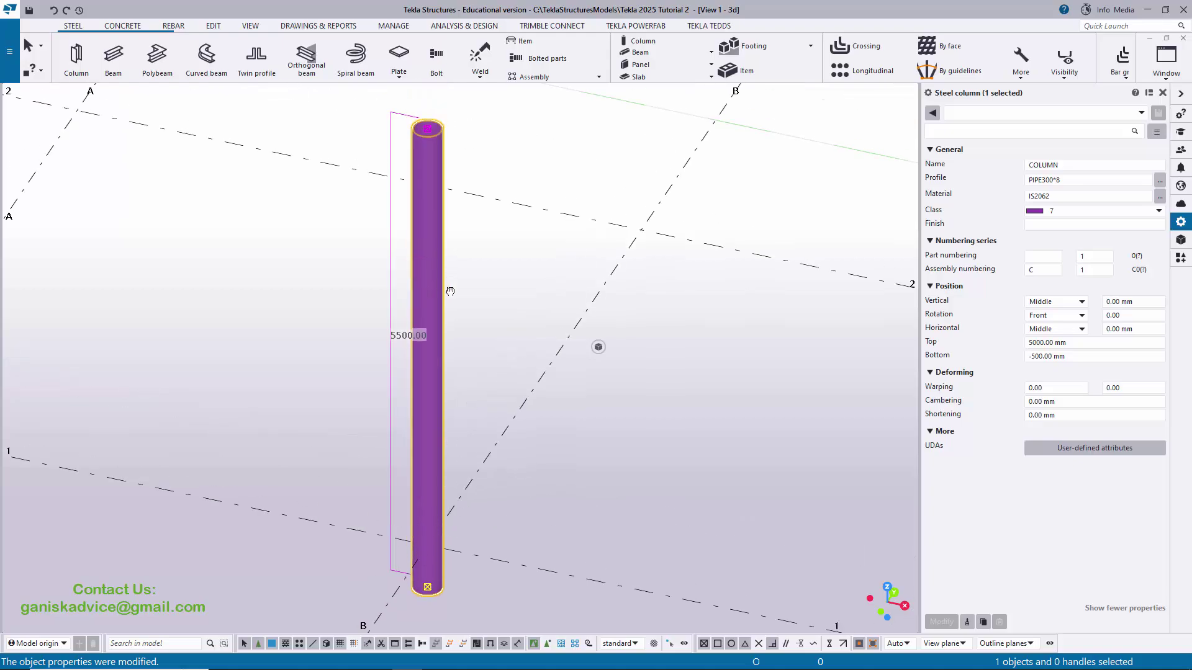
Step: After checking the PDF, set the pipe column's Bottom to 0 and apply it
{"action": "key", "text": "alt+Tab"}
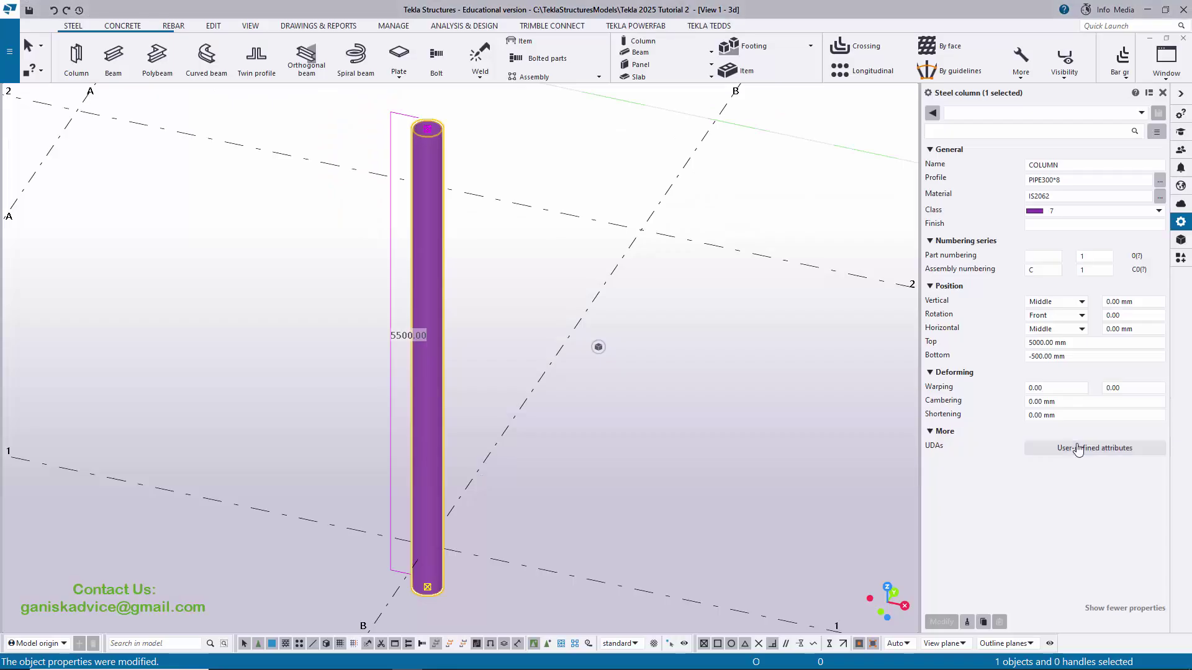
{"action": "key", "text": "alt+Tab"}
{"action": "left_click", "coordinate": [1068, 345]}
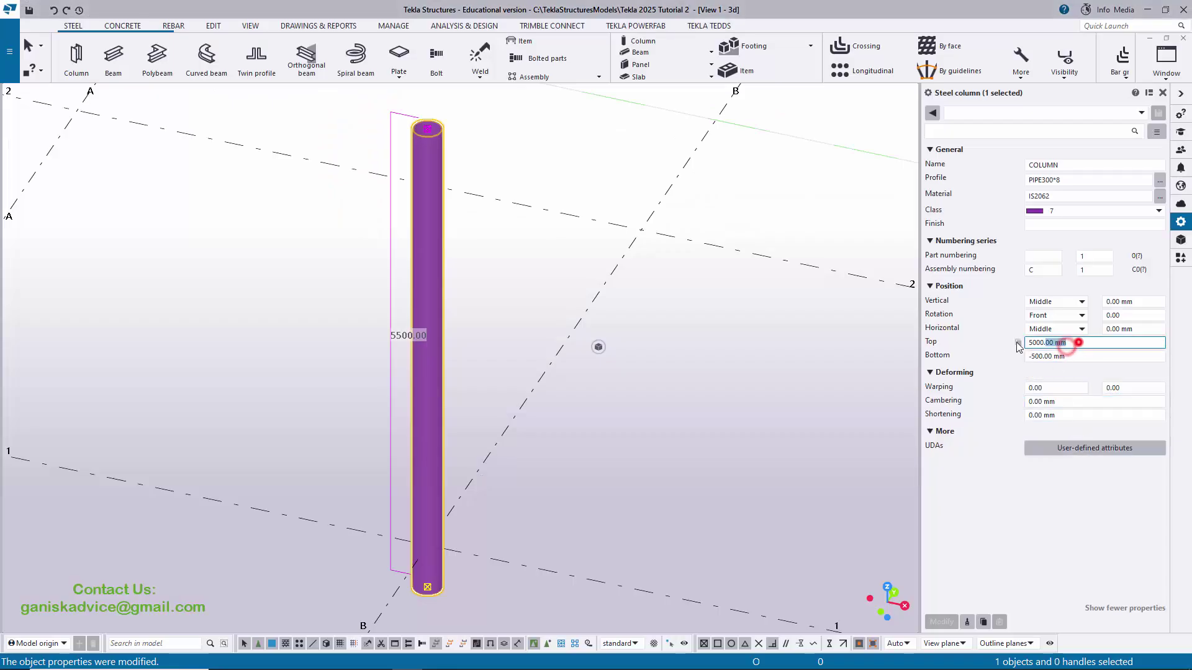
{"action": "left_click", "coordinate": [1061, 358]}
{"action": "left_click_drag", "start_coordinate": [1065, 357], "coordinate": [990, 361]}
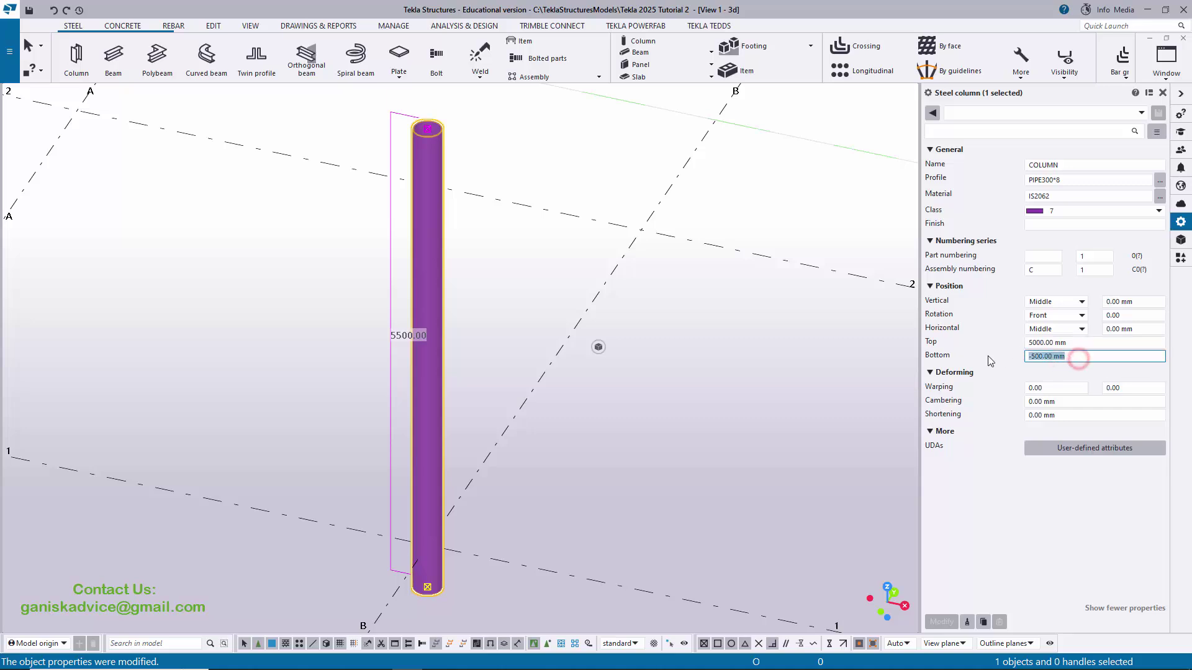
{"action": "type", "text": "0"}
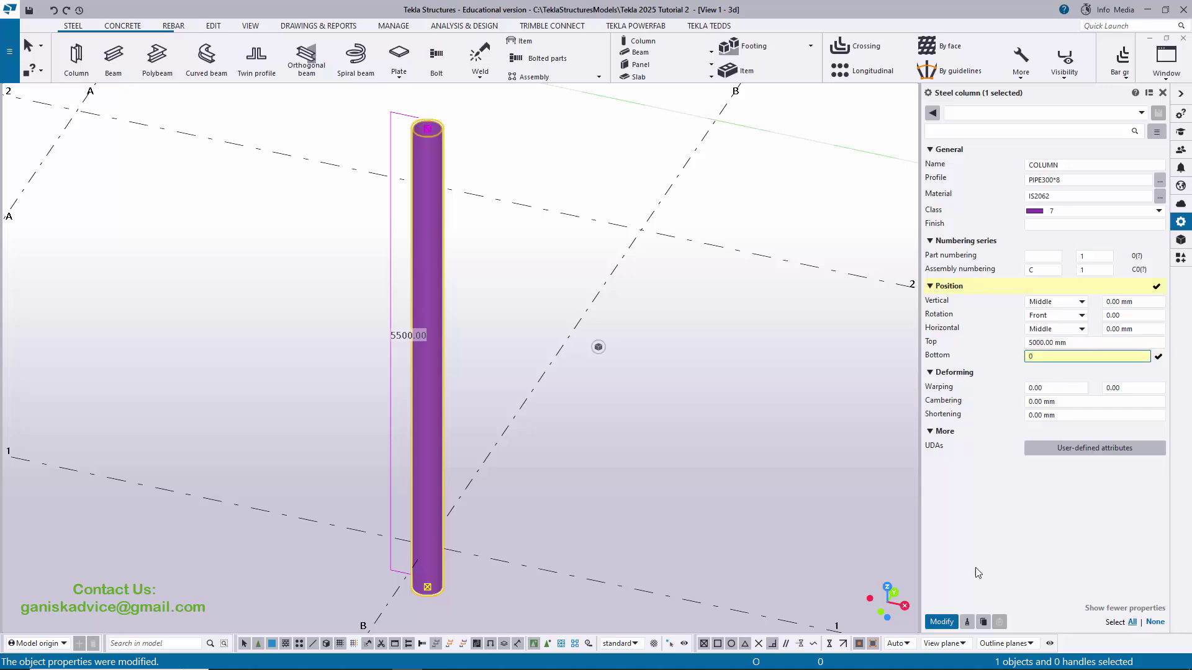
{"action": "left_click", "coordinate": [940, 623]}
{"action": "scroll", "coordinate": [445, 321], "scroll_direction": "down", "scroll_amount": 5}
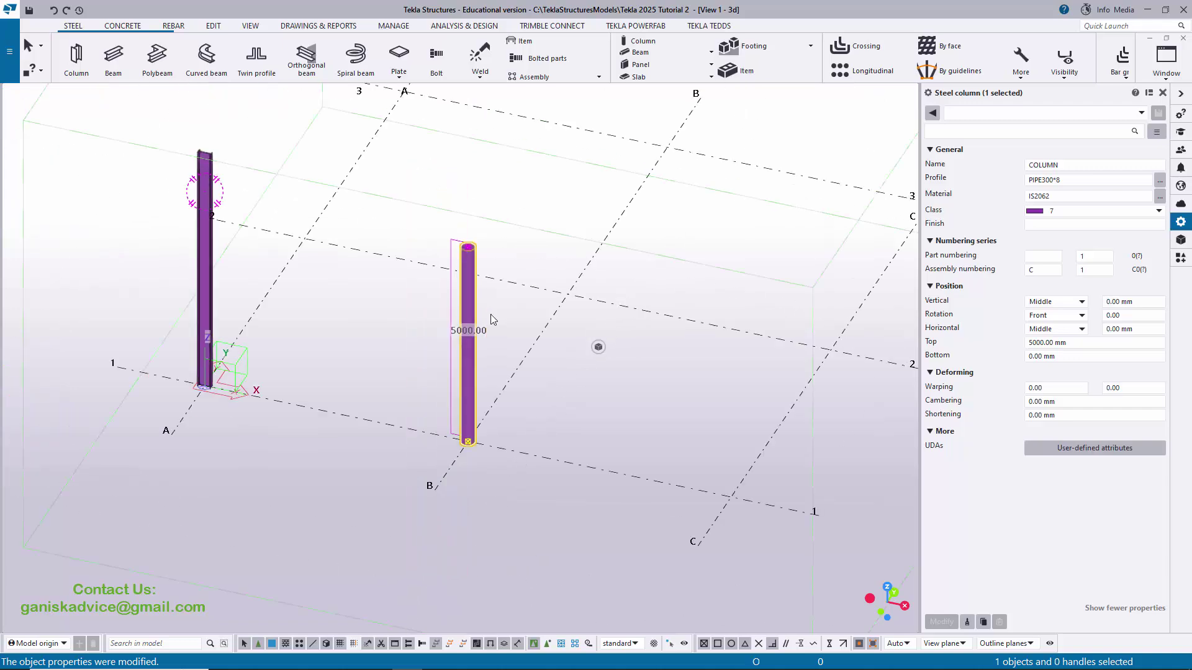
{"action": "middle_click_drag", "start_coordinate": [424, 370], "coordinate": [327, 255], "text": "ctrl"}
{"action": "scroll", "coordinate": [326, 253], "scroll_direction": "up", "scroll_amount": 10}
{"action": "scroll", "coordinate": [775, 302], "scroll_direction": "down", "scroll_amount": 1}
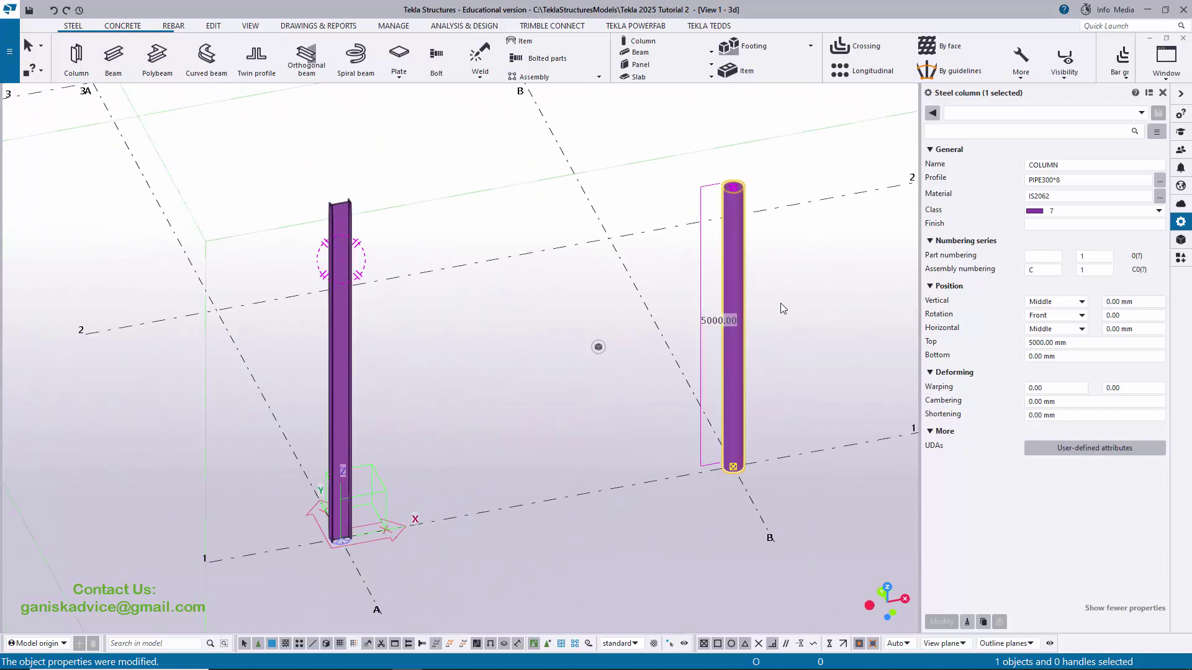
{"action": "middle_click_drag", "start_coordinate": [780, 303], "coordinate": [740, 374], "text": "ctrl"}
{"action": "scroll", "coordinate": [739, 374], "scroll_direction": "up", "scroll_amount": 3}
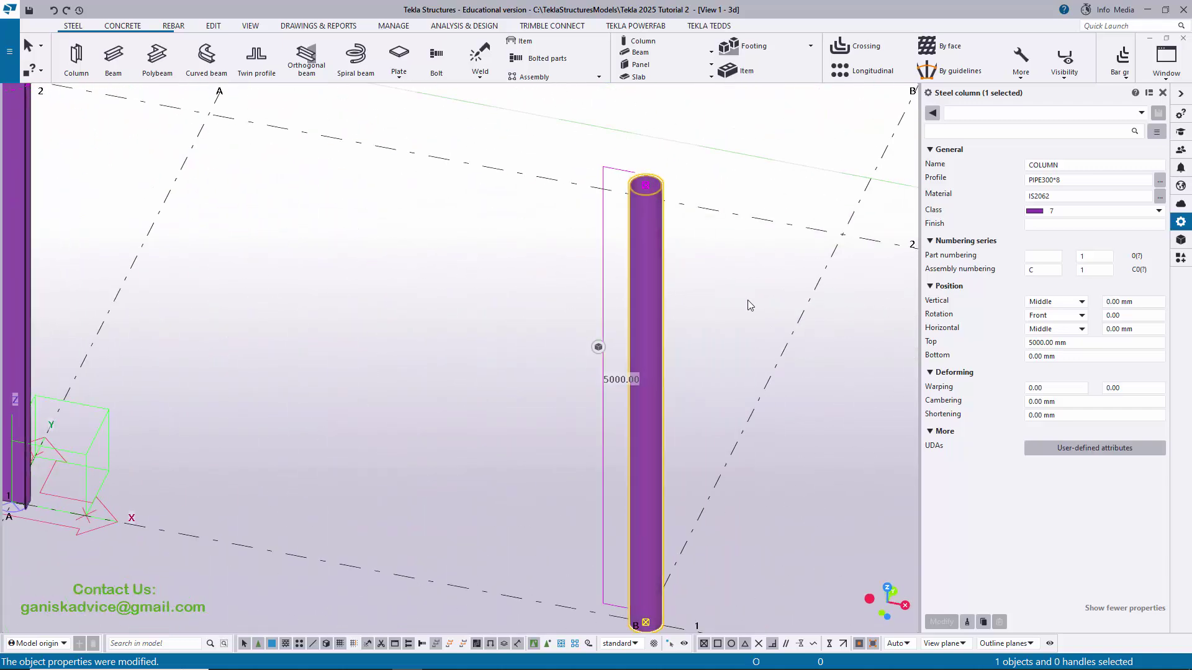
Step: Set the pipe column to class 2 so it turns red, and apply the change
{"action": "left_click", "coordinate": [1051, 210]}
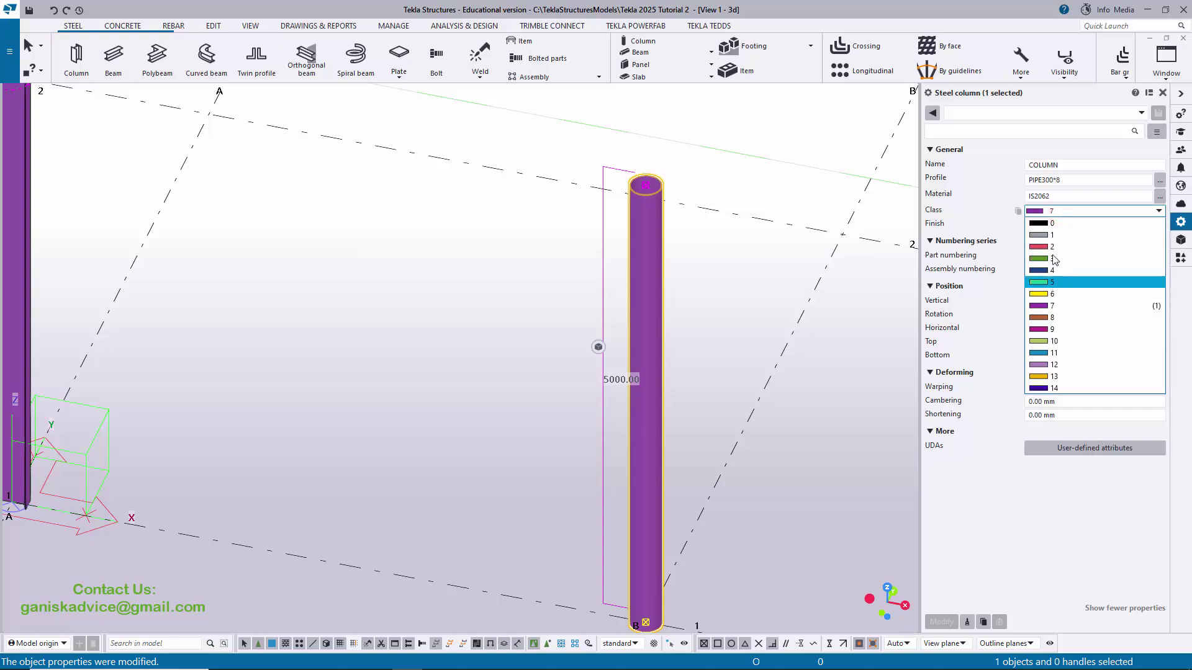
{"action": "left_click", "coordinate": [1058, 255]}
{"action": "left_click", "coordinate": [955, 621]}
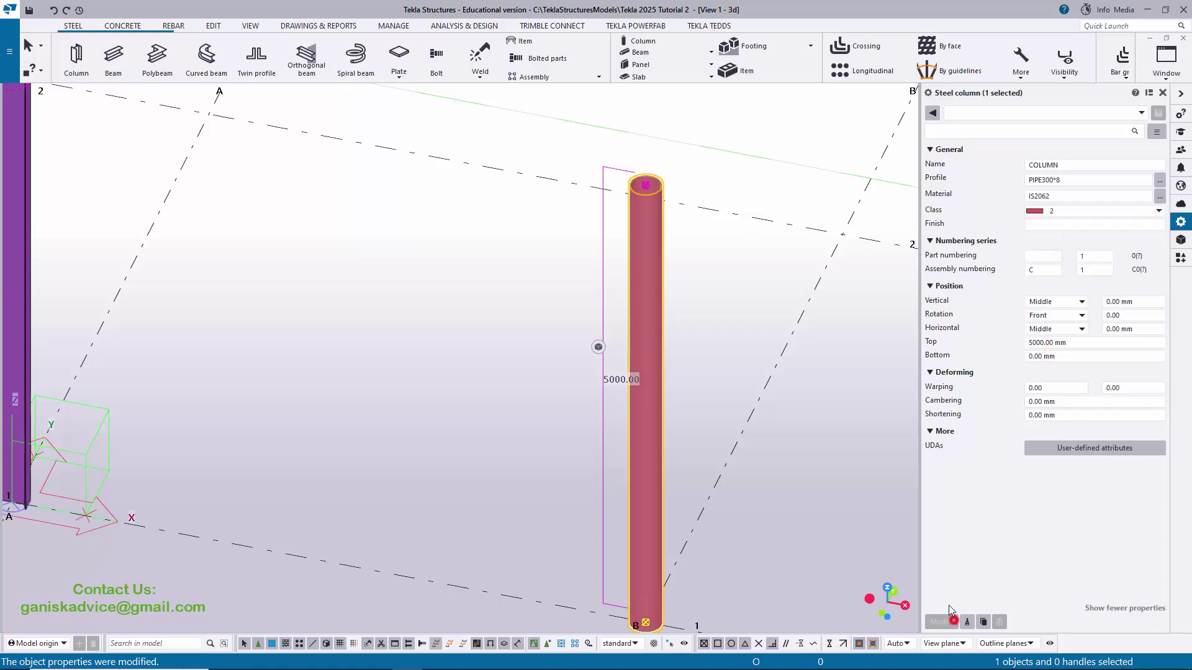
{"action": "scroll", "coordinate": [653, 356], "scroll_direction": "down", "scroll_amount": 3}
{"action": "left_click", "coordinate": [601, 360]}
{"action": "scroll", "coordinate": [657, 349], "scroll_direction": "down", "scroll_amount": 1}
{"action": "scroll", "coordinate": [660, 349], "scroll_direction": "up", "scroll_amount": 2}
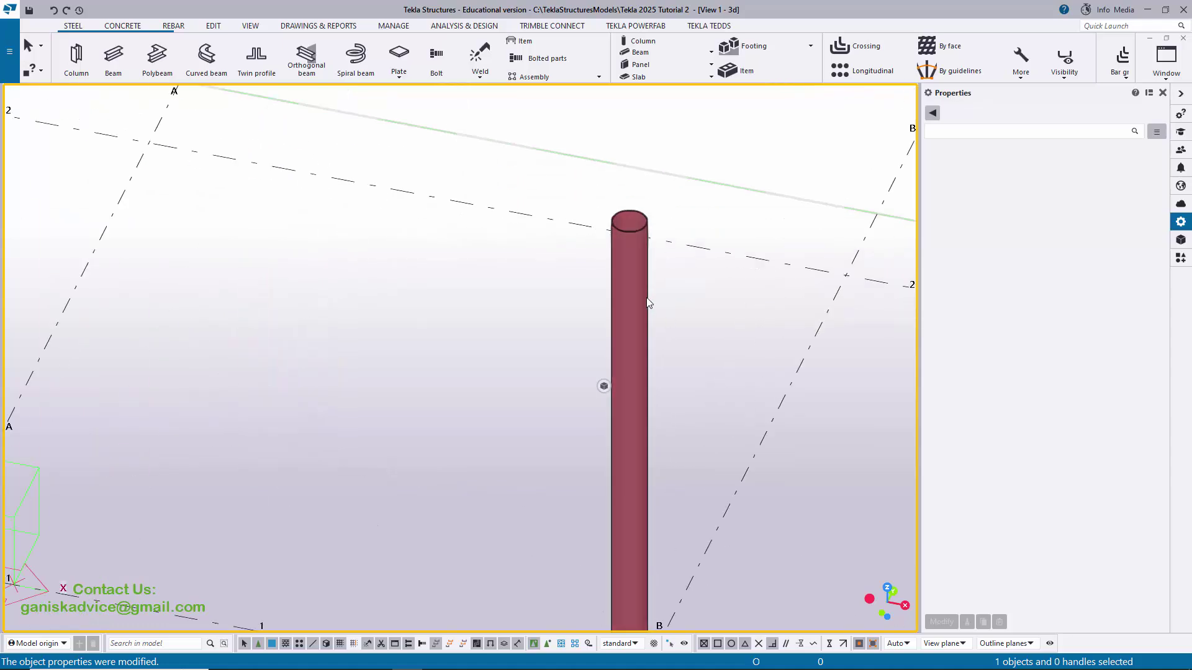
{"action": "scroll", "coordinate": [501, 290], "scroll_direction": "down", "scroll_amount": 3}
{"action": "scroll", "coordinate": [384, 242], "scroll_direction": "up", "scroll_amount": 3}
{"action": "left_click", "coordinate": [383, 242]}
{"action": "scroll", "coordinate": [653, 359], "scroll_direction": "down", "scroll_amount": 3}
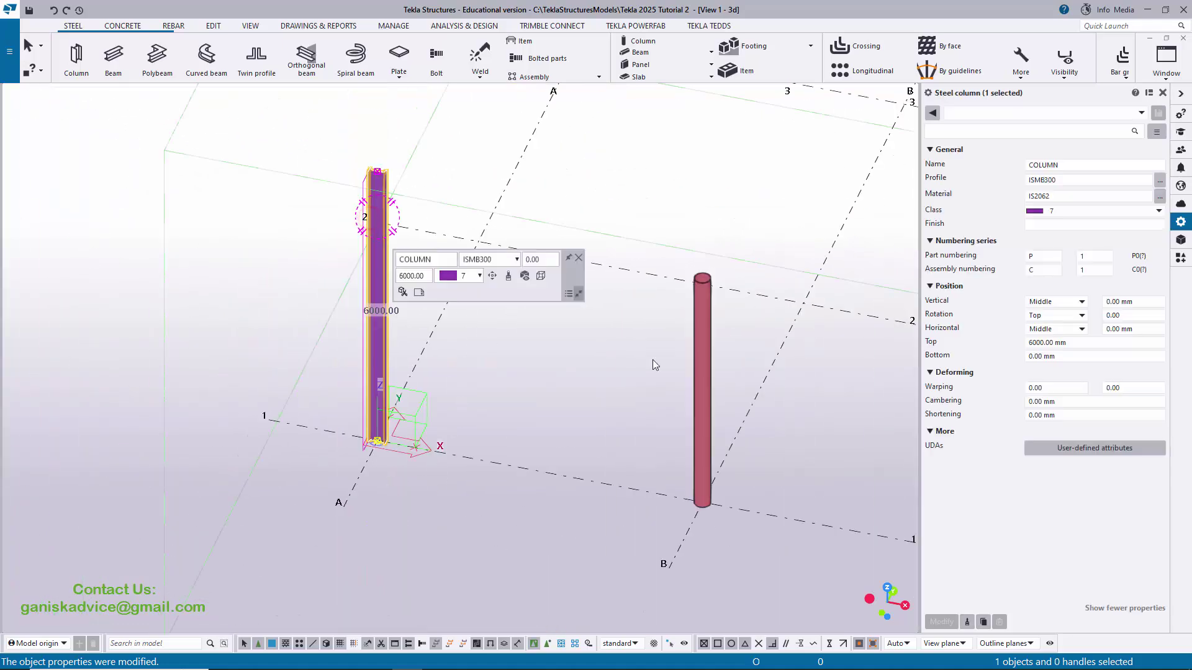
Step: Deselect the purple column and close the properties panel
{"action": "left_click", "coordinate": [583, 367]}
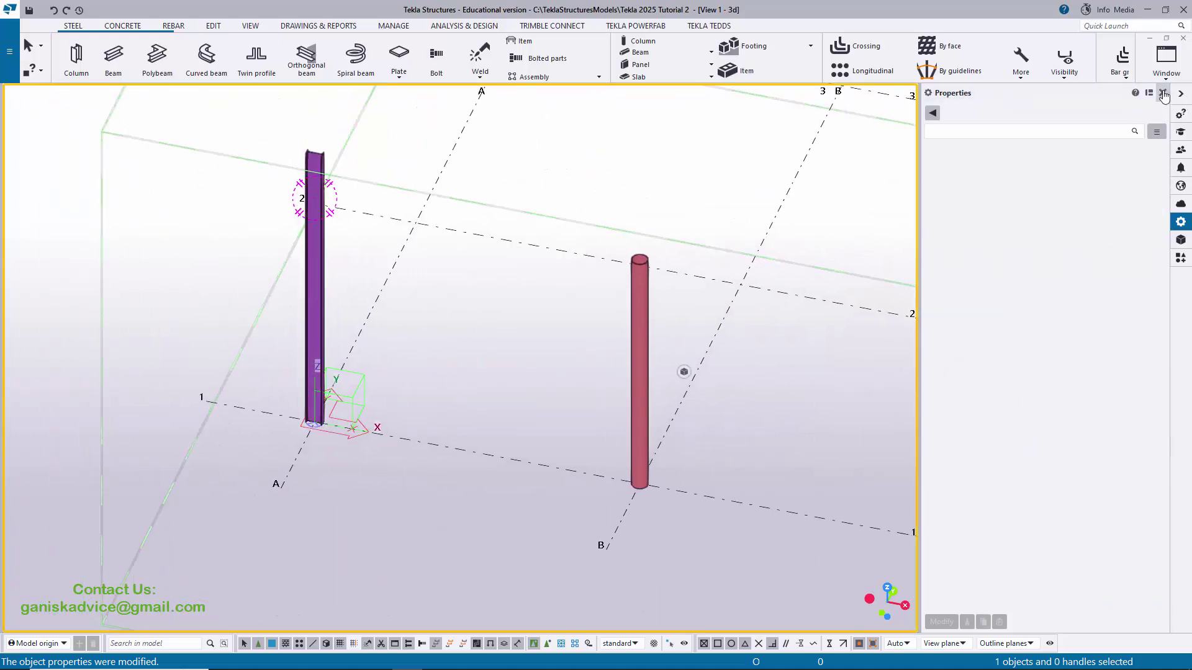
{"action": "left_click", "coordinate": [1162, 91]}
{"action": "middle_click_drag", "start_coordinate": [659, 343], "coordinate": [637, 286]}
{"action": "scroll", "coordinate": [636, 289], "scroll_direction": "up", "scroll_amount": 1}
{"action": "left_click", "coordinate": [616, 266]}
{"action": "scroll", "coordinate": [735, 283], "scroll_direction": "down", "scroll_amount": 1}
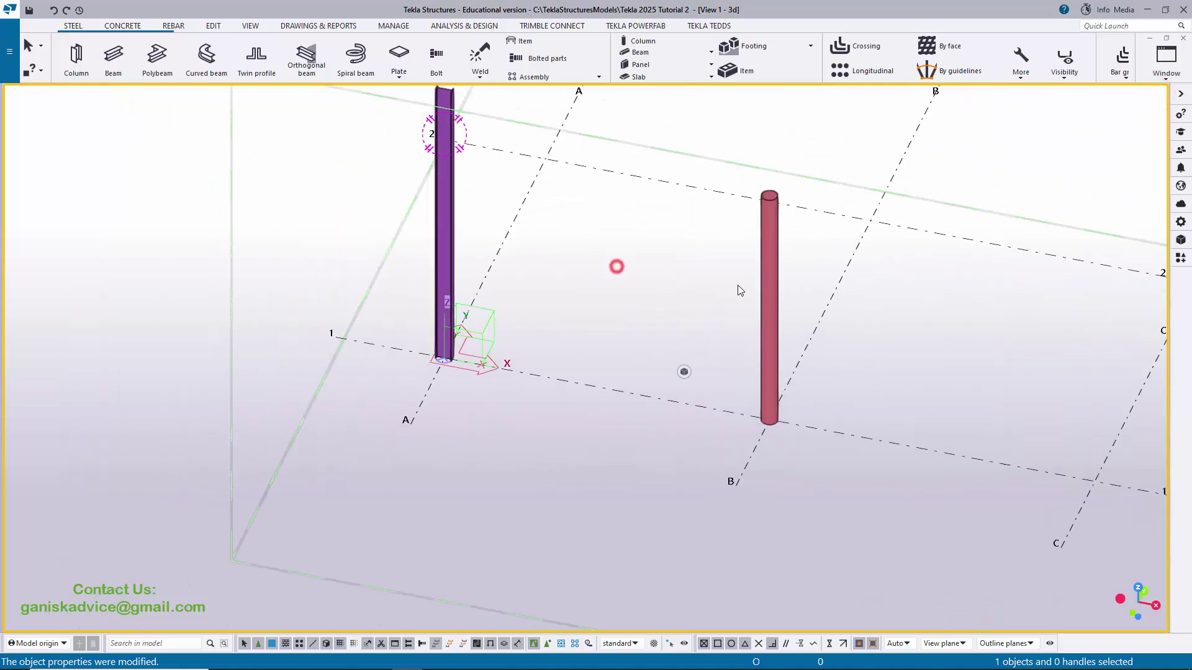
{"action": "middle_click_drag", "start_coordinate": [761, 279], "coordinate": [722, 277]}
{"action": "scroll", "coordinate": [724, 281], "scroll_direction": "up", "scroll_amount": 2}
Step: Review the red pipe column's properties, then close the panel and deselect it
{"action": "double_click", "coordinate": [733, 278]}
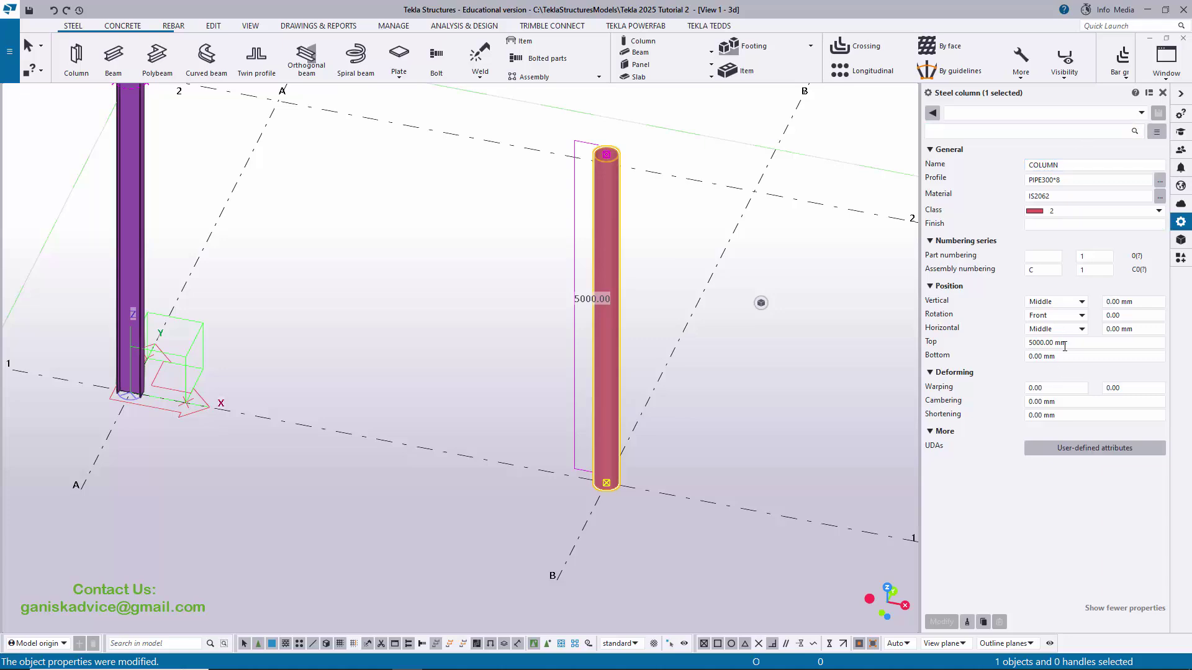
{"action": "left_click", "coordinate": [1162, 93]}
{"action": "left_click", "coordinate": [546, 219]}
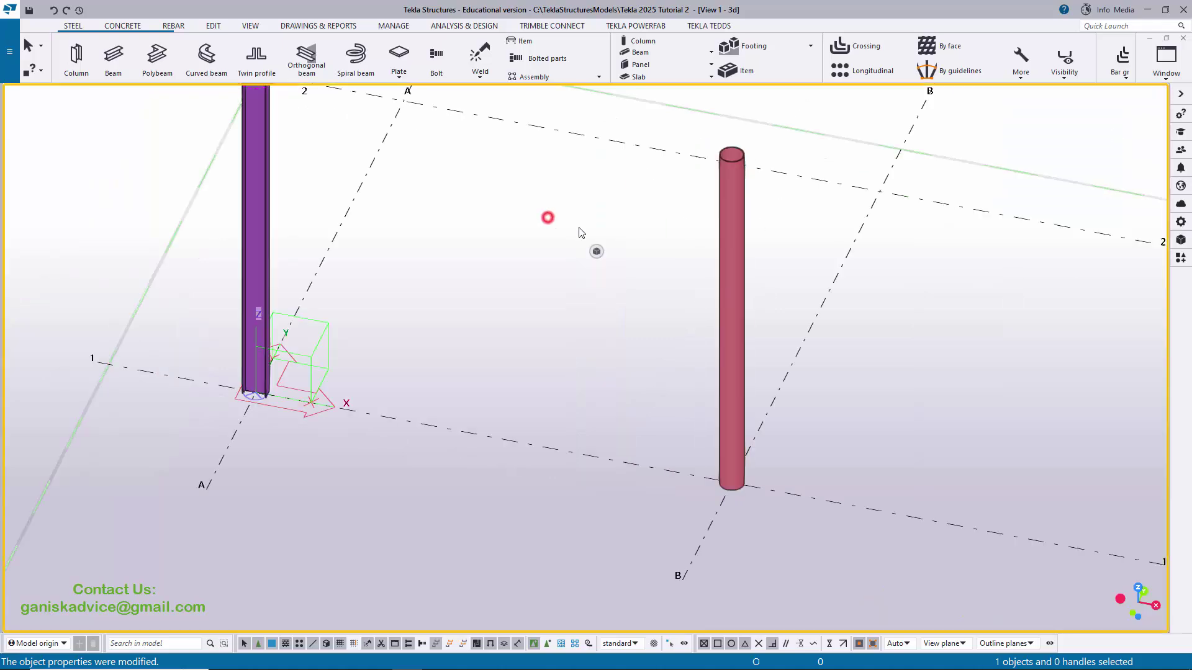
{"action": "scroll", "coordinate": [594, 271], "scroll_direction": "down", "scroll_amount": 2}
{"action": "scroll", "coordinate": [645, 307], "scroll_direction": "up", "scroll_amount": 2}
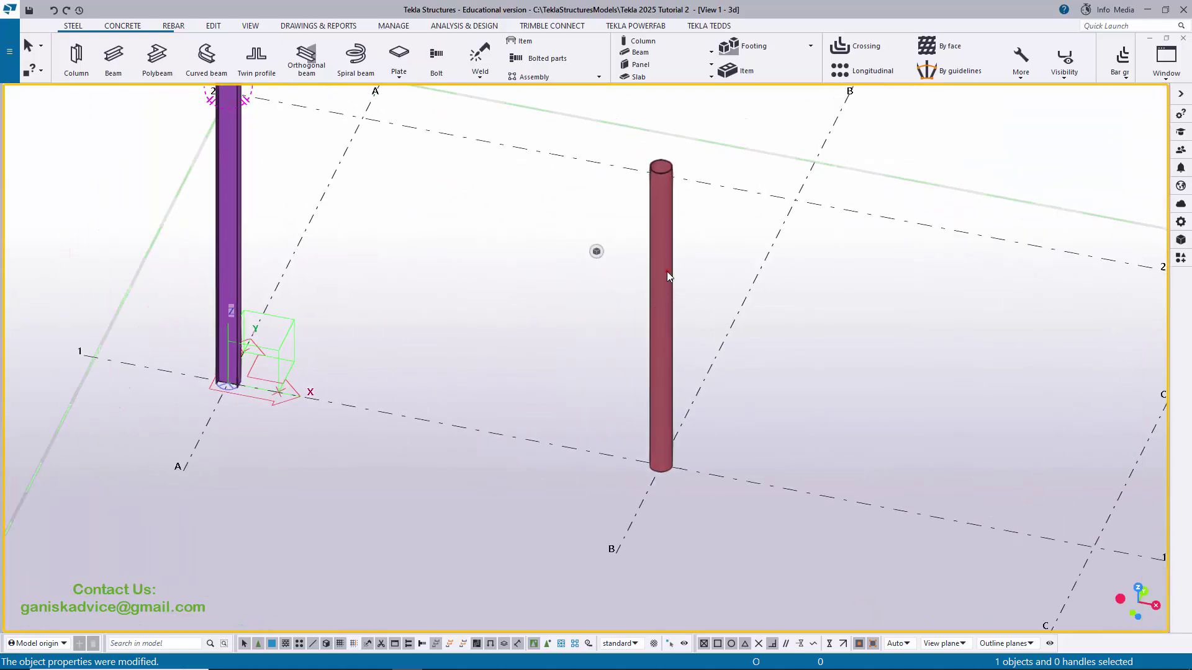
{"action": "left_click", "coordinate": [667, 270]}
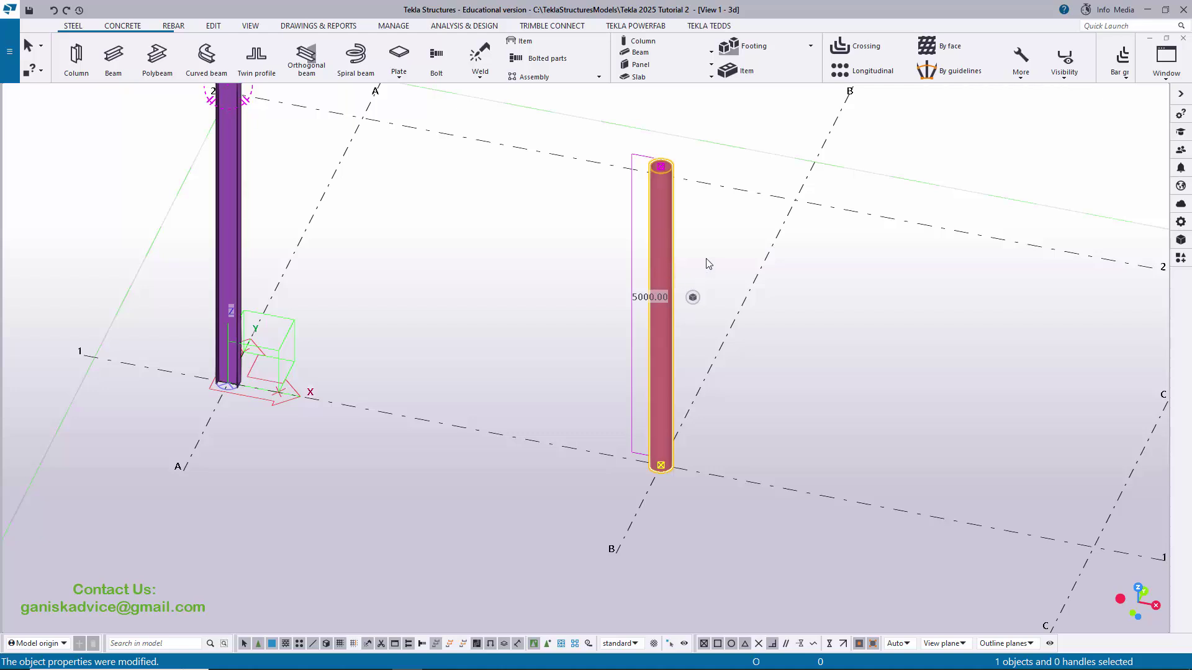
{"action": "key", "text": "alt+Return"}
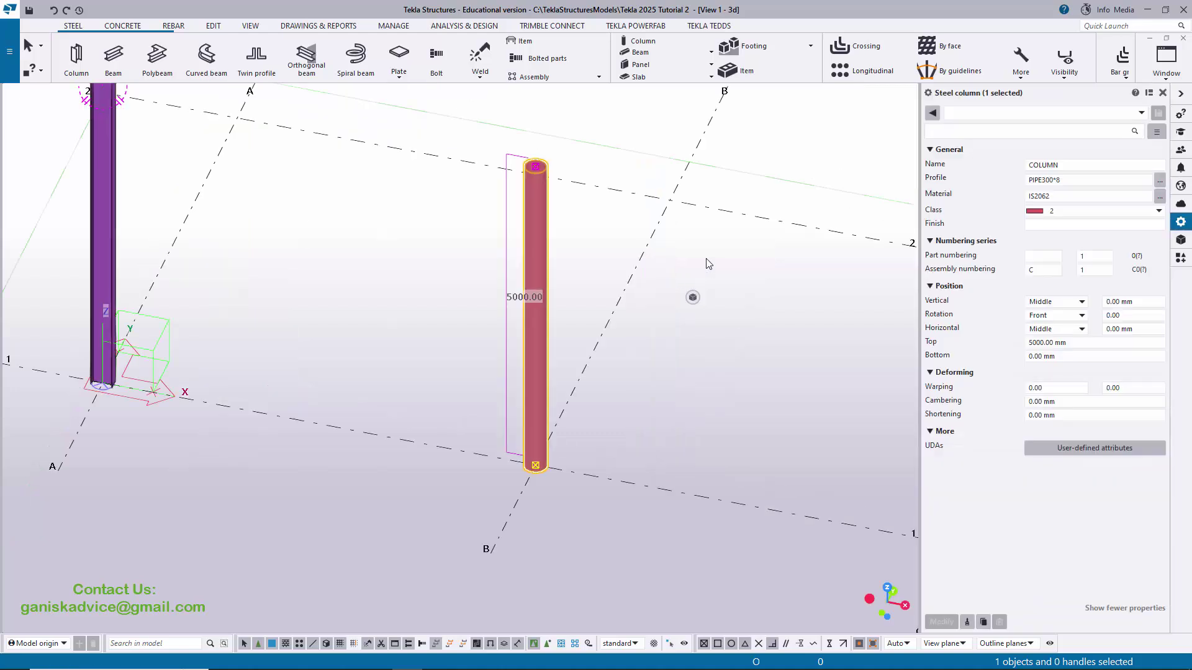
{"action": "left_click", "coordinate": [1161, 94]}
{"action": "left_click", "coordinate": [477, 294]}
{"action": "scroll", "coordinate": [504, 296], "scroll_direction": "down", "scroll_amount": 4}
Step: Set the view rotation centre on the red column and orbit the model around it
{"action": "middle_click_drag", "start_coordinate": [507, 301], "coordinate": [554, 303], "text": "ctrl"}
{"action": "scroll", "coordinate": [594, 180], "scroll_direction": "up", "scroll_amount": 5}
{"action": "middle_click_drag", "start_coordinate": [623, 213], "coordinate": [586, 214], "text": "ctrl"}
{"action": "middle_click_drag", "start_coordinate": [577, 444], "coordinate": [503, 430], "text": "ctrl"}
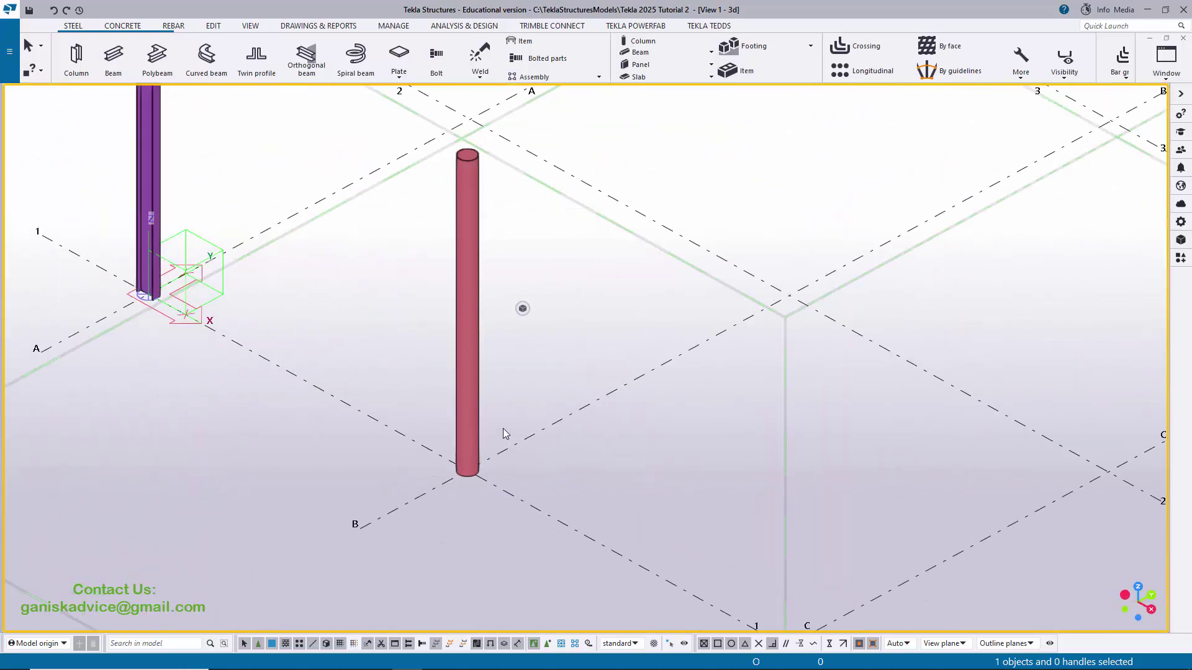
{"action": "key", "text": "ctrl+r"}
{"action": "left_click", "coordinate": [468, 314]}
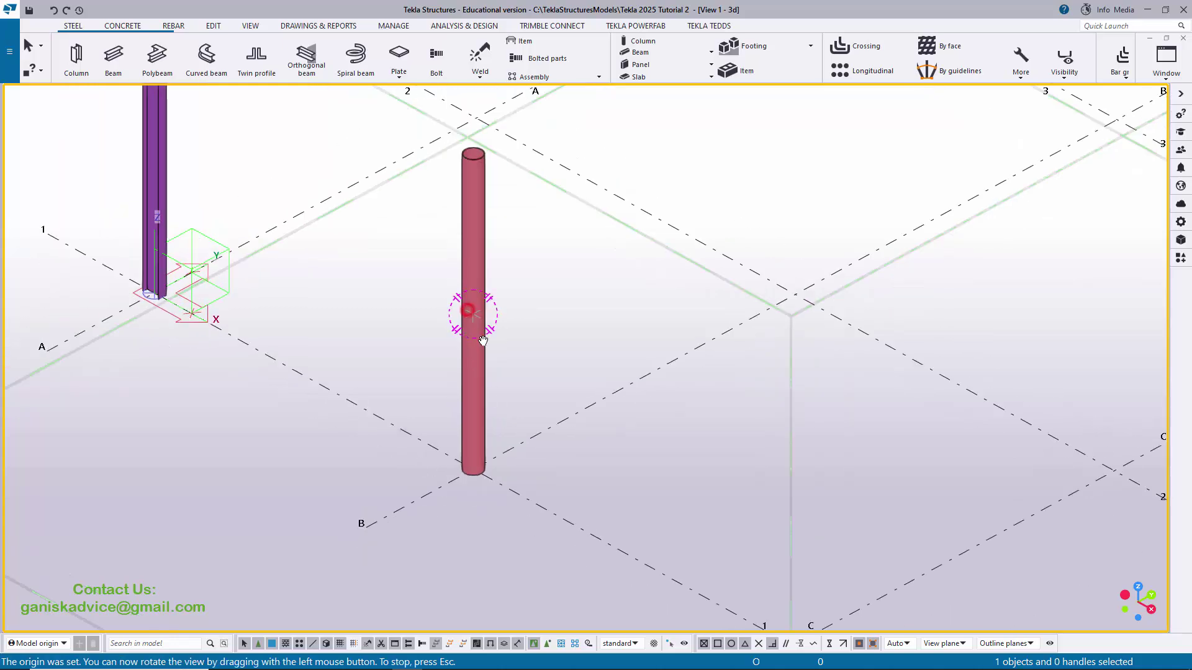
{"action": "left_click_drag", "start_coordinate": [483, 340], "coordinate": [502, 446]}
{"action": "scroll", "coordinate": [316, 202], "scroll_direction": "up", "scroll_amount": 2}
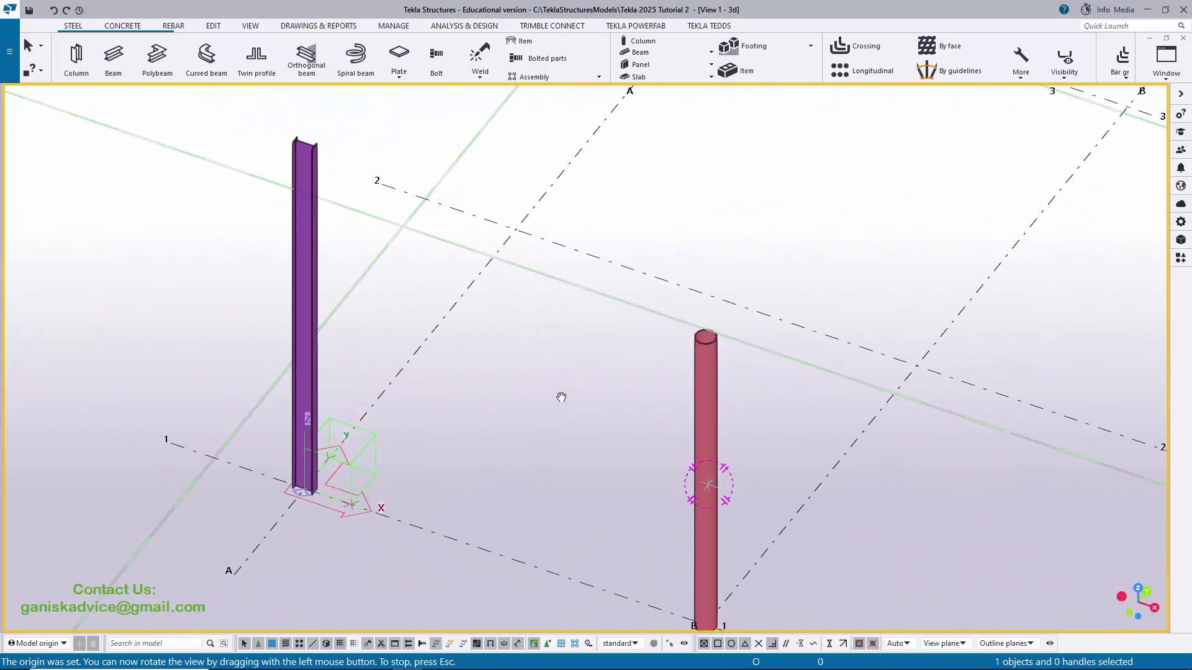
{"action": "scroll", "coordinate": [561, 397], "scroll_direction": "down", "scroll_amount": 3}
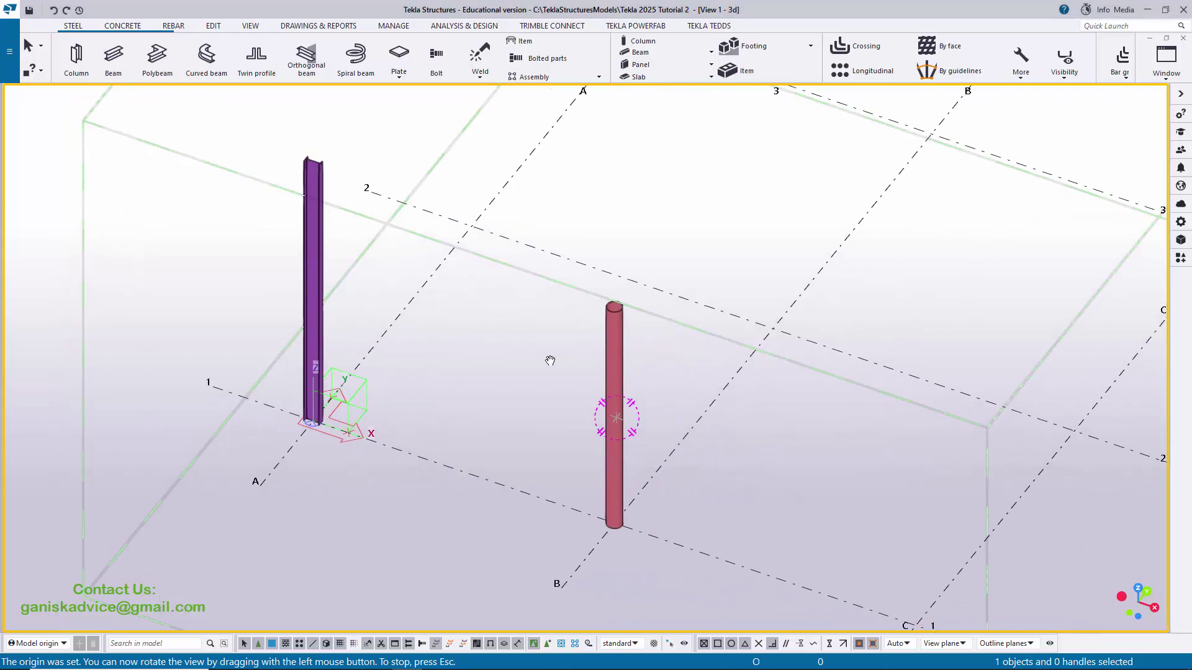